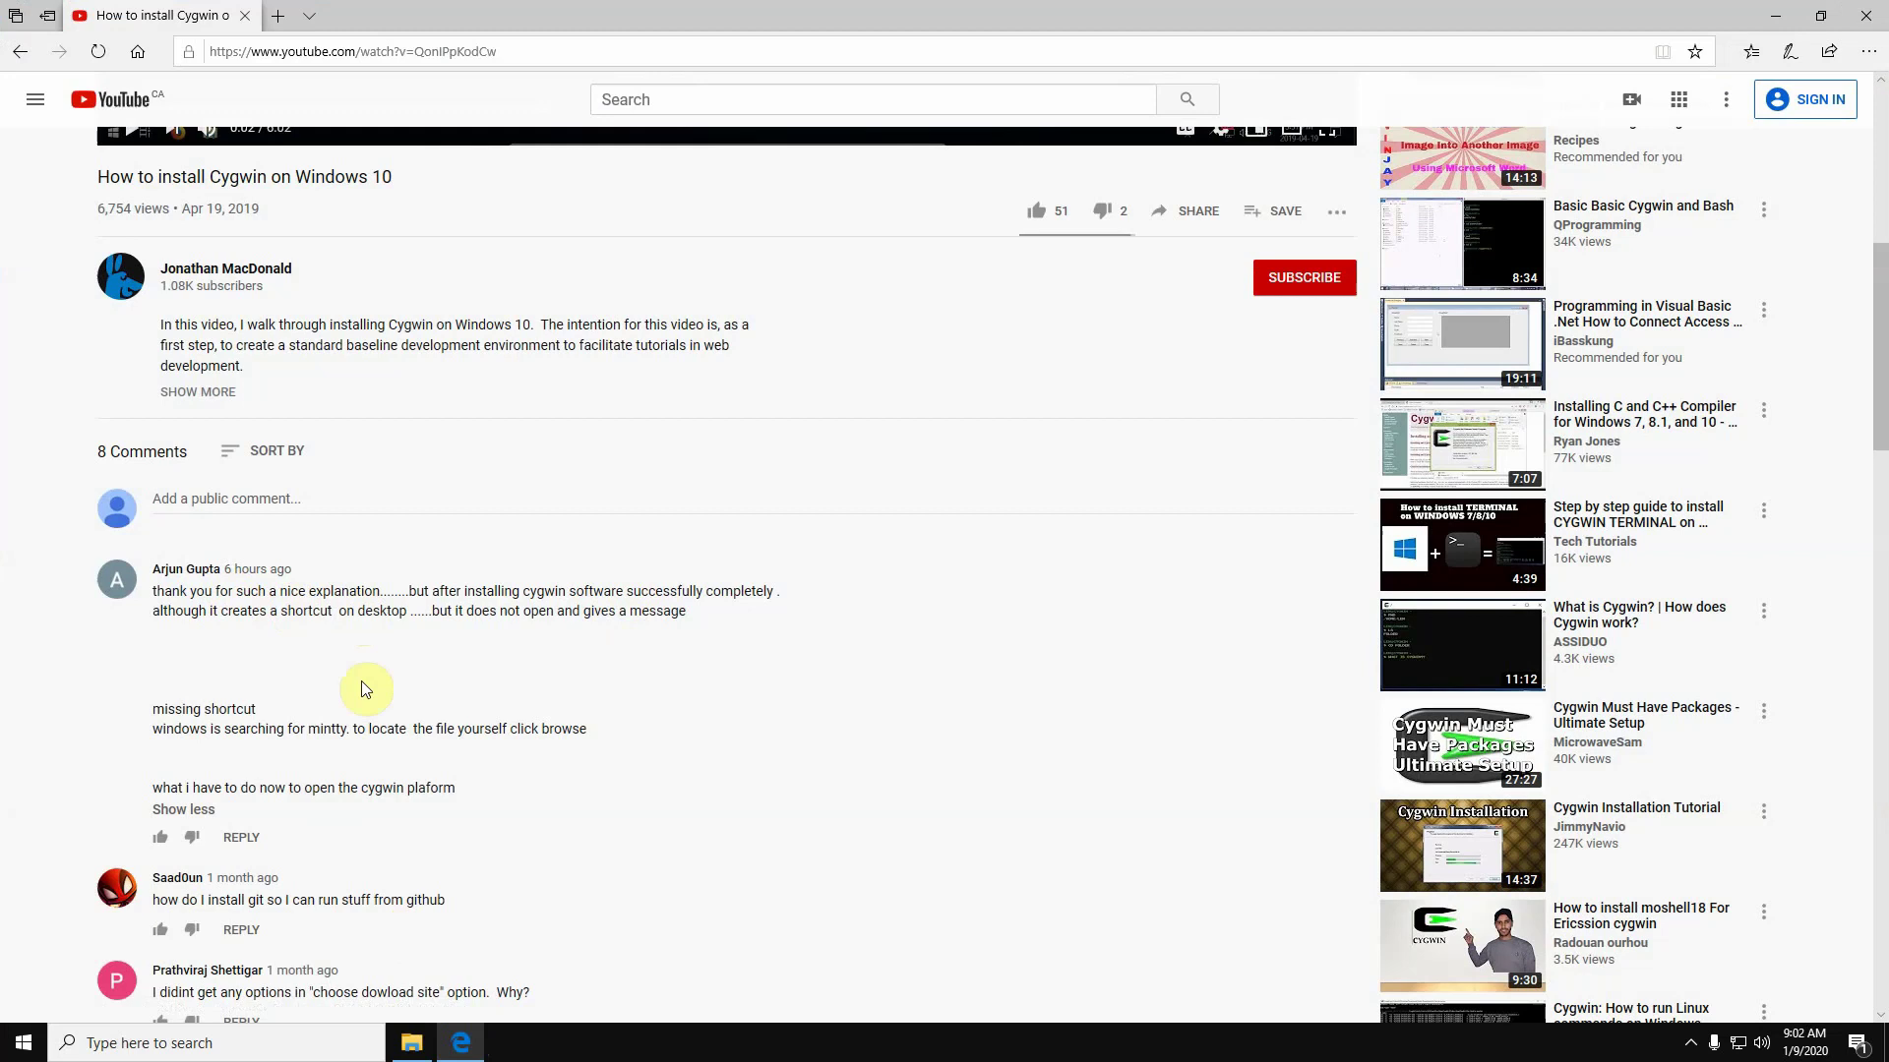
- Highlight the missing-shortcut message in the top comment and the word "mintty" in it
drag(157, 708, 577, 736)
double_click(155, 729)
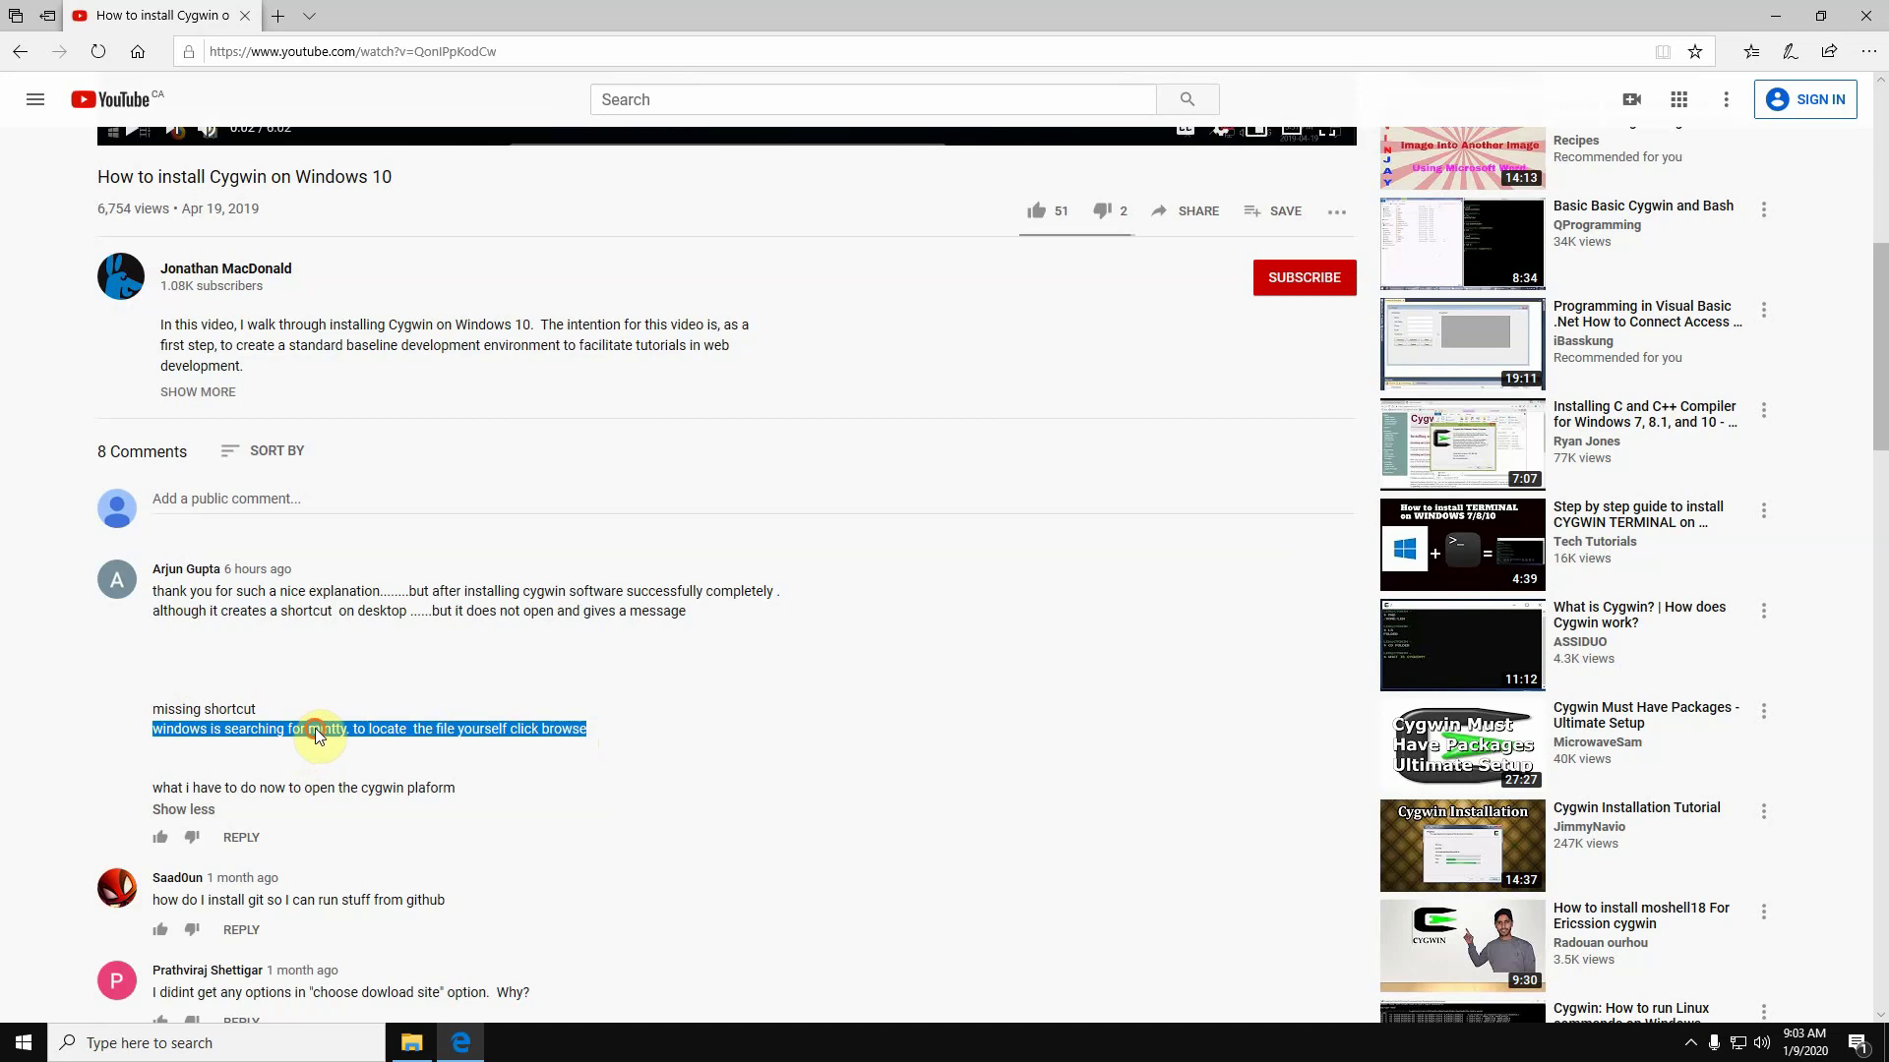
drag(314, 729, 344, 729)
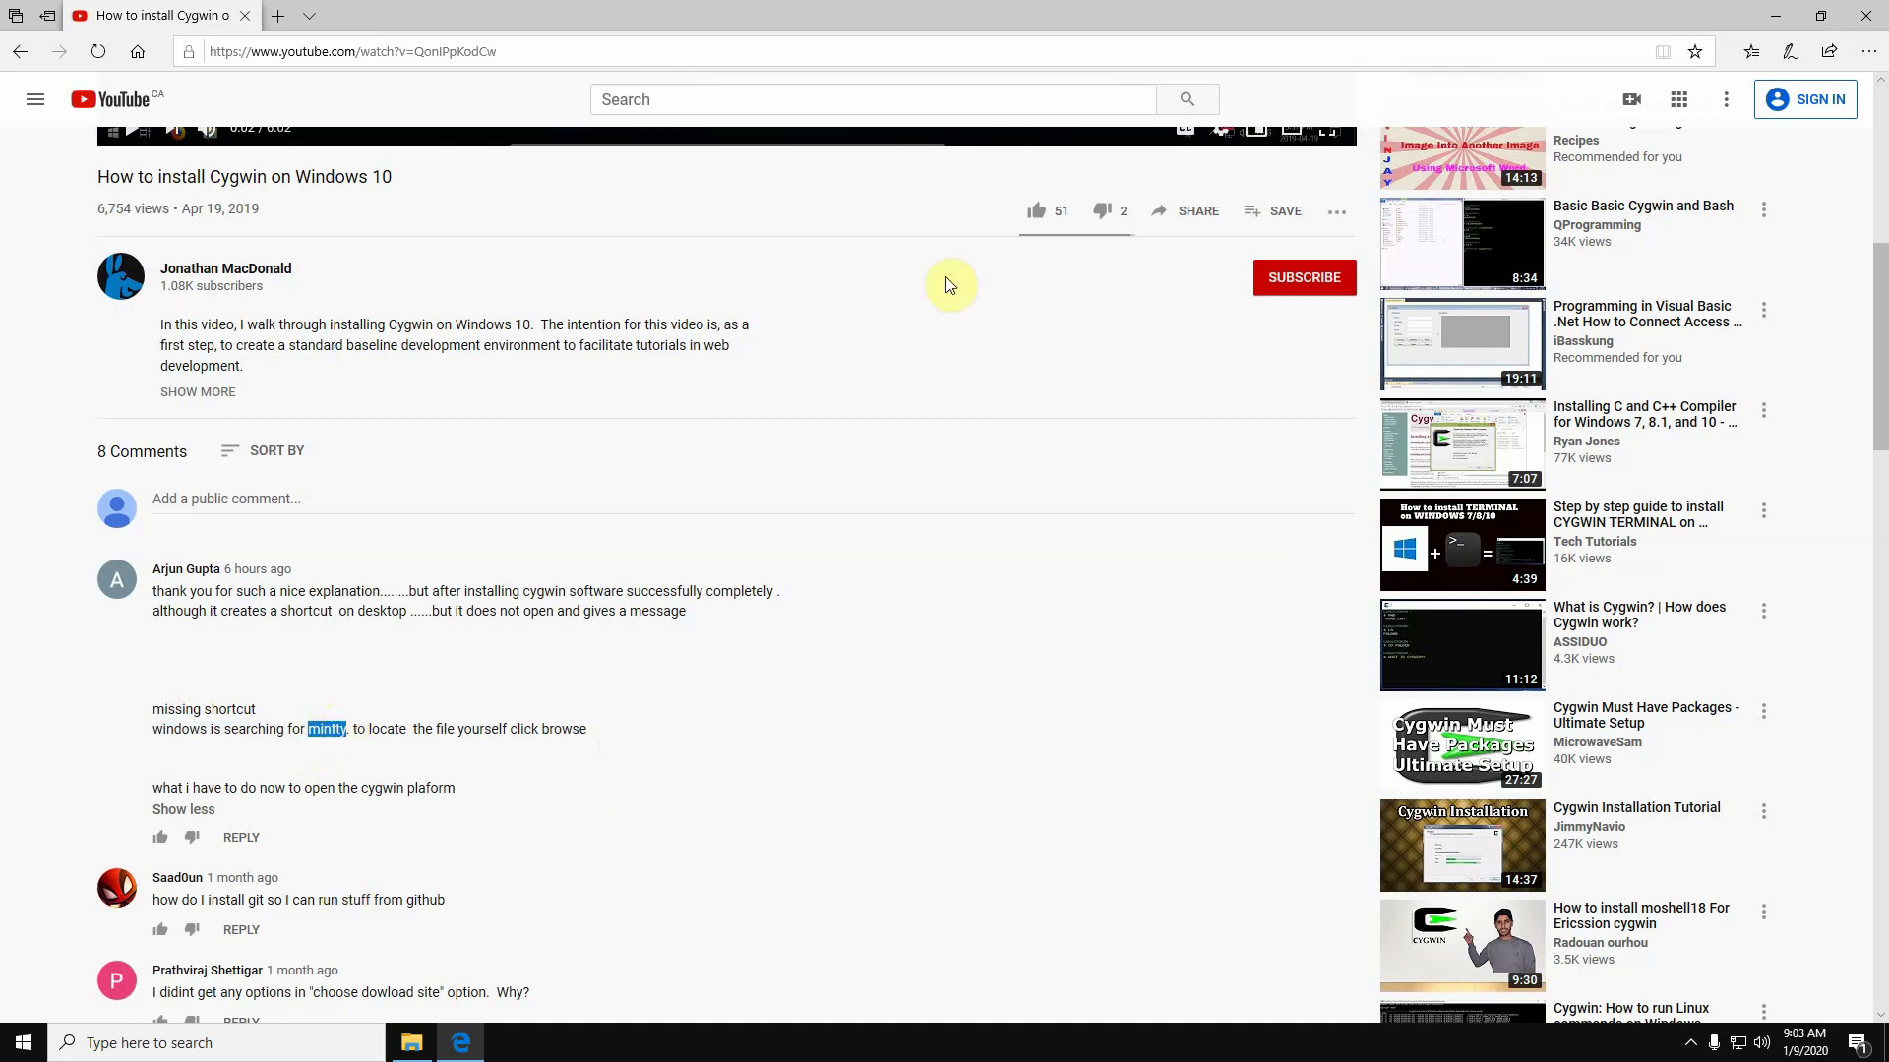
- Minimize the browser, look into cygwin64\bin on drive C: in File Explorer, and return to the drive's root
click(1781, 16)
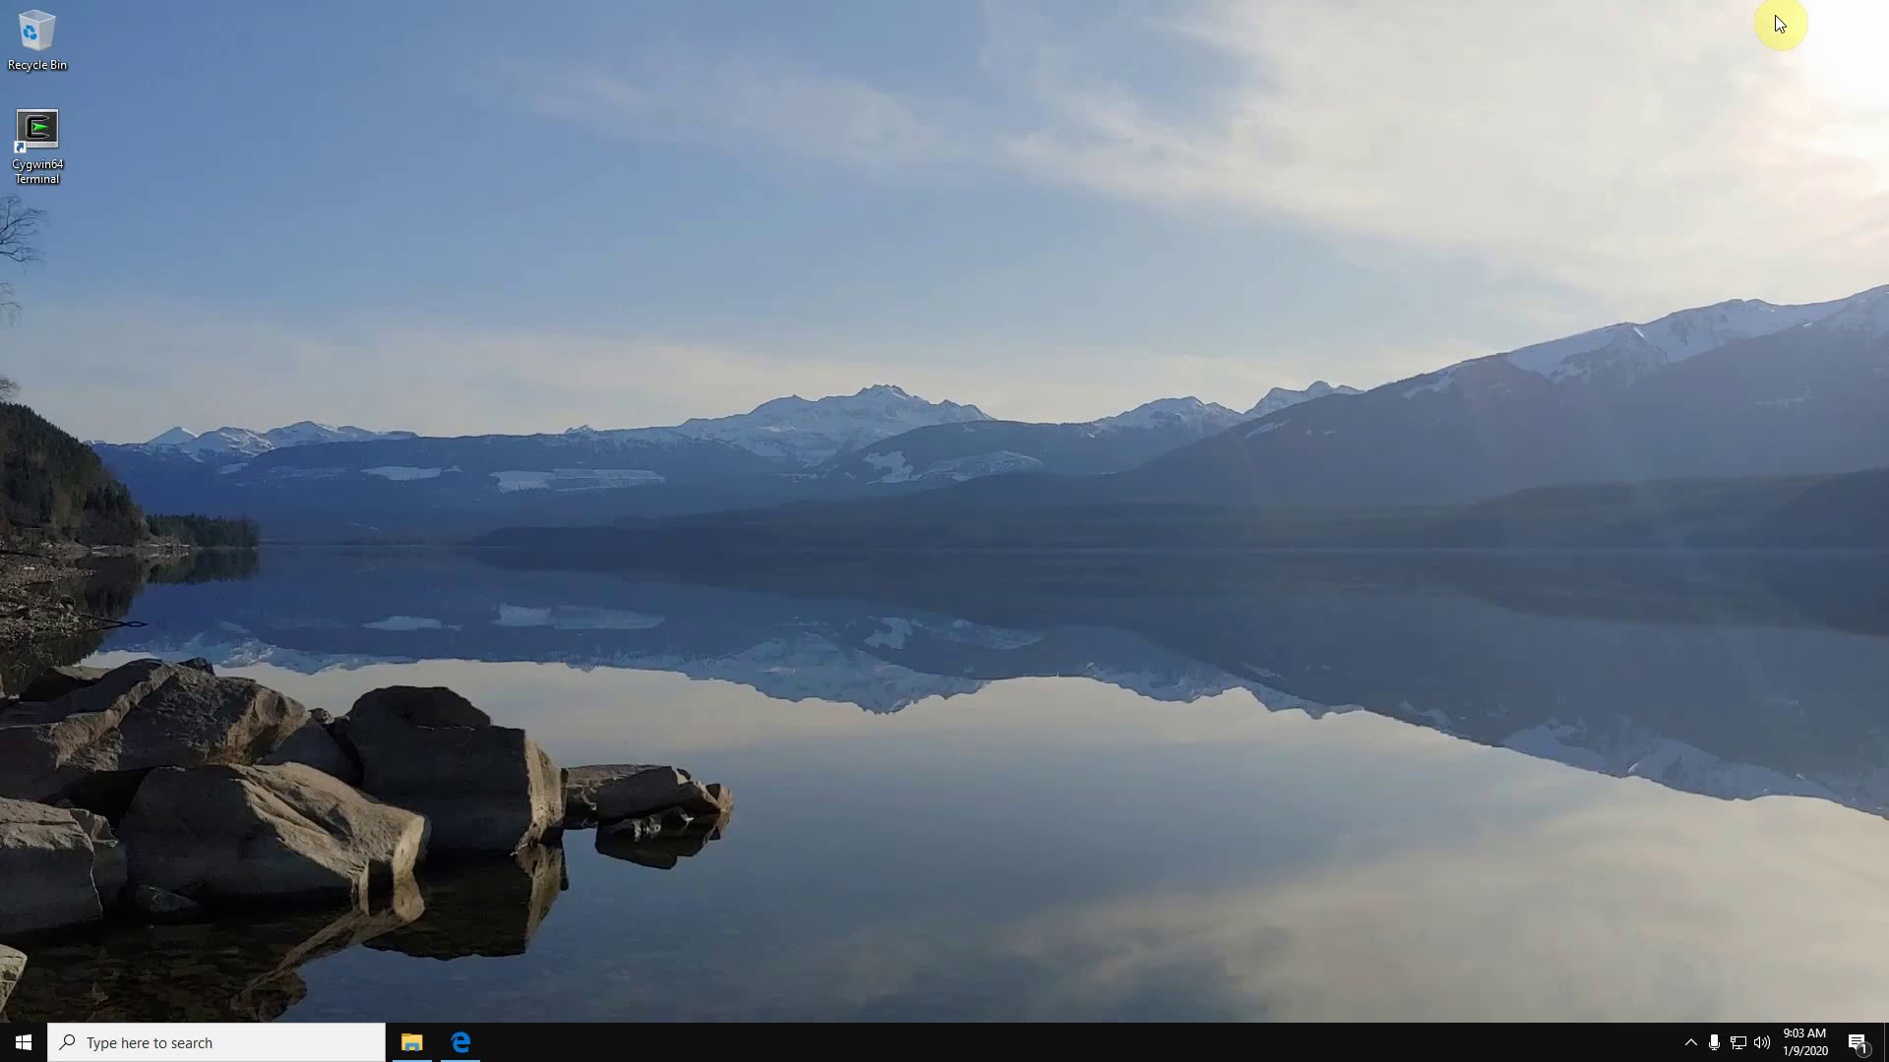
click(432, 1025)
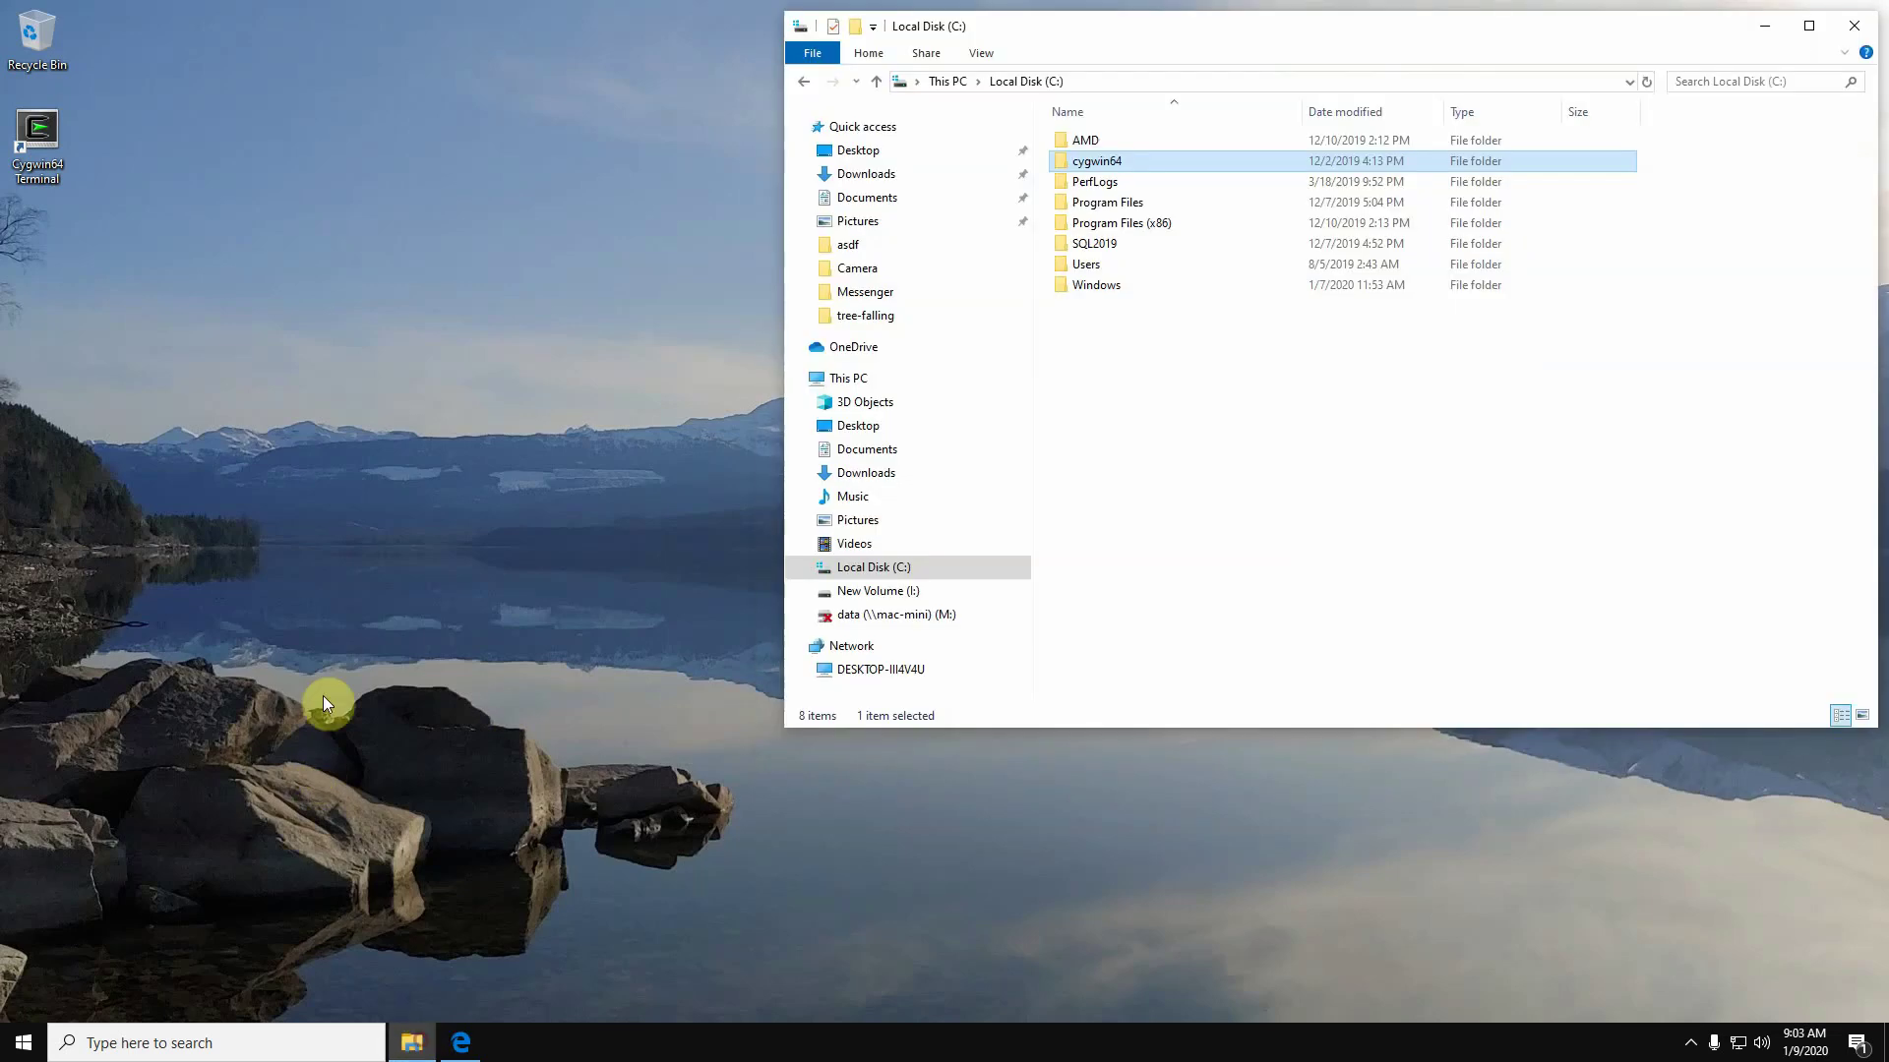
double_click(1073, 168)
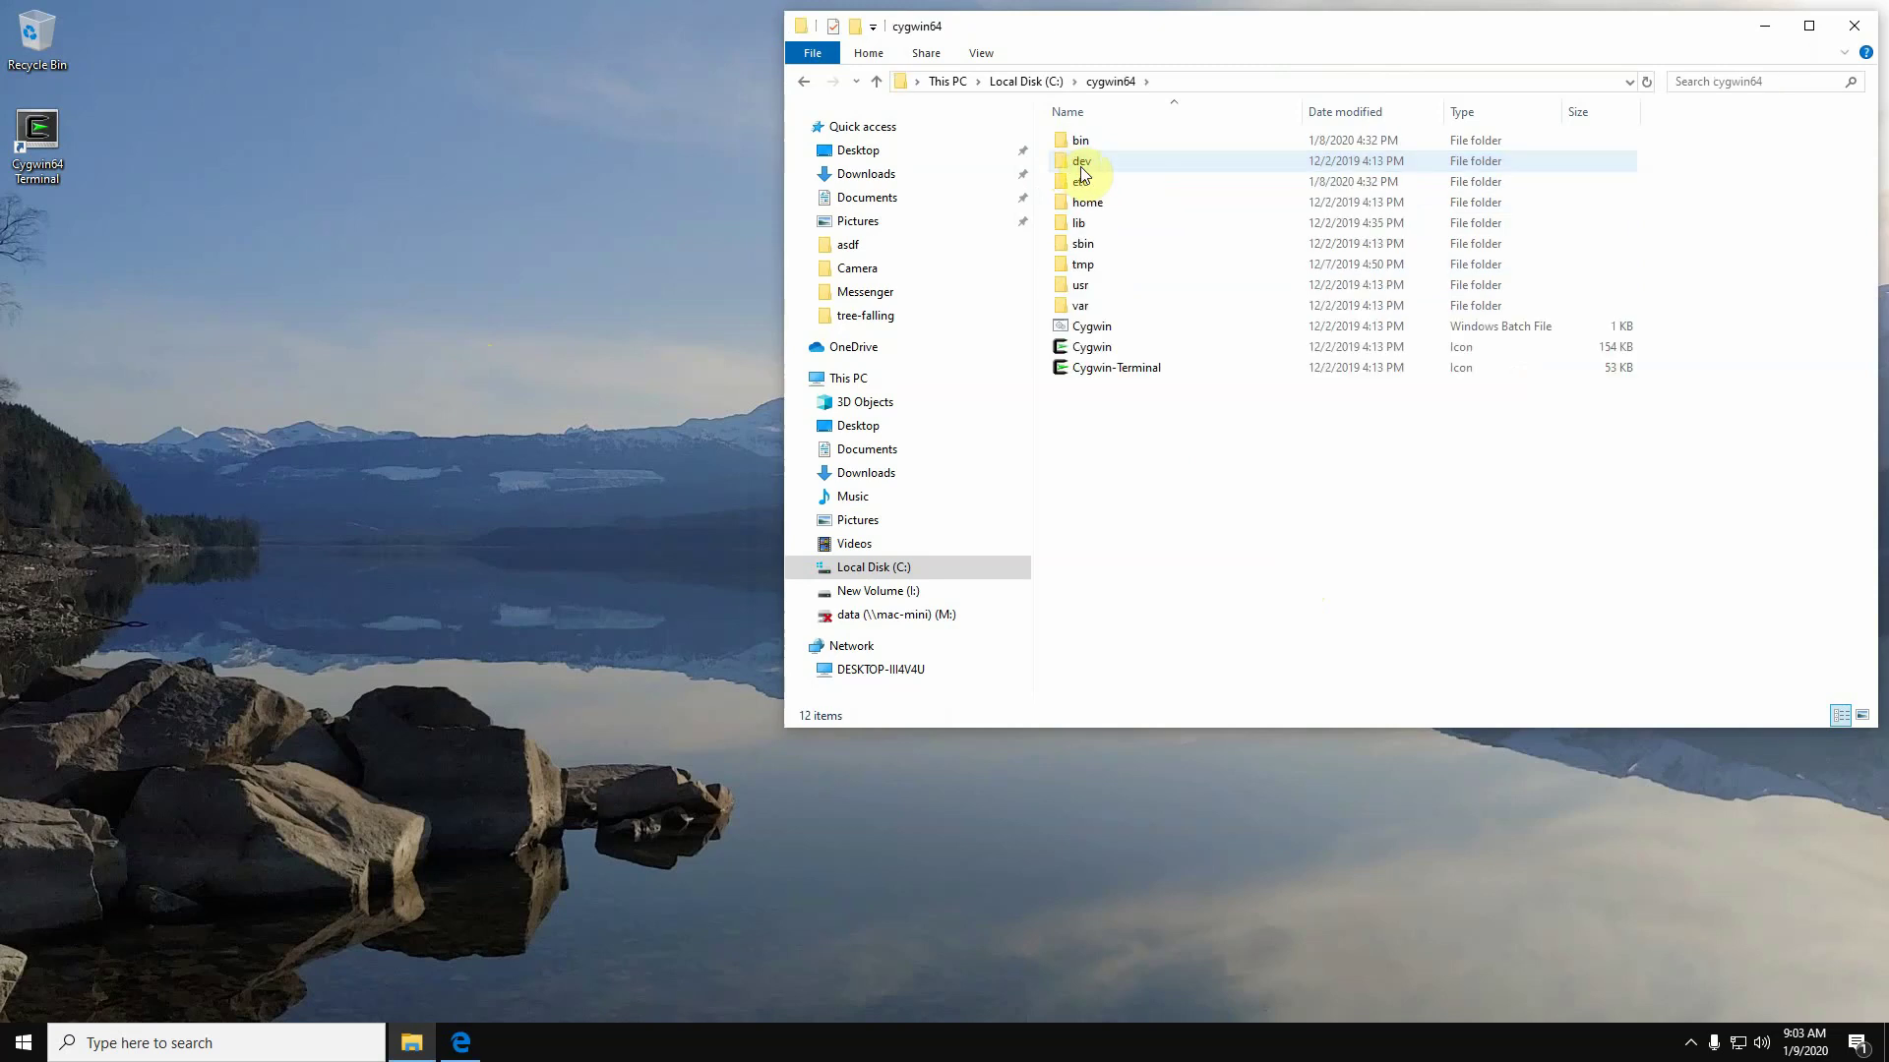
double_click(1067, 141)
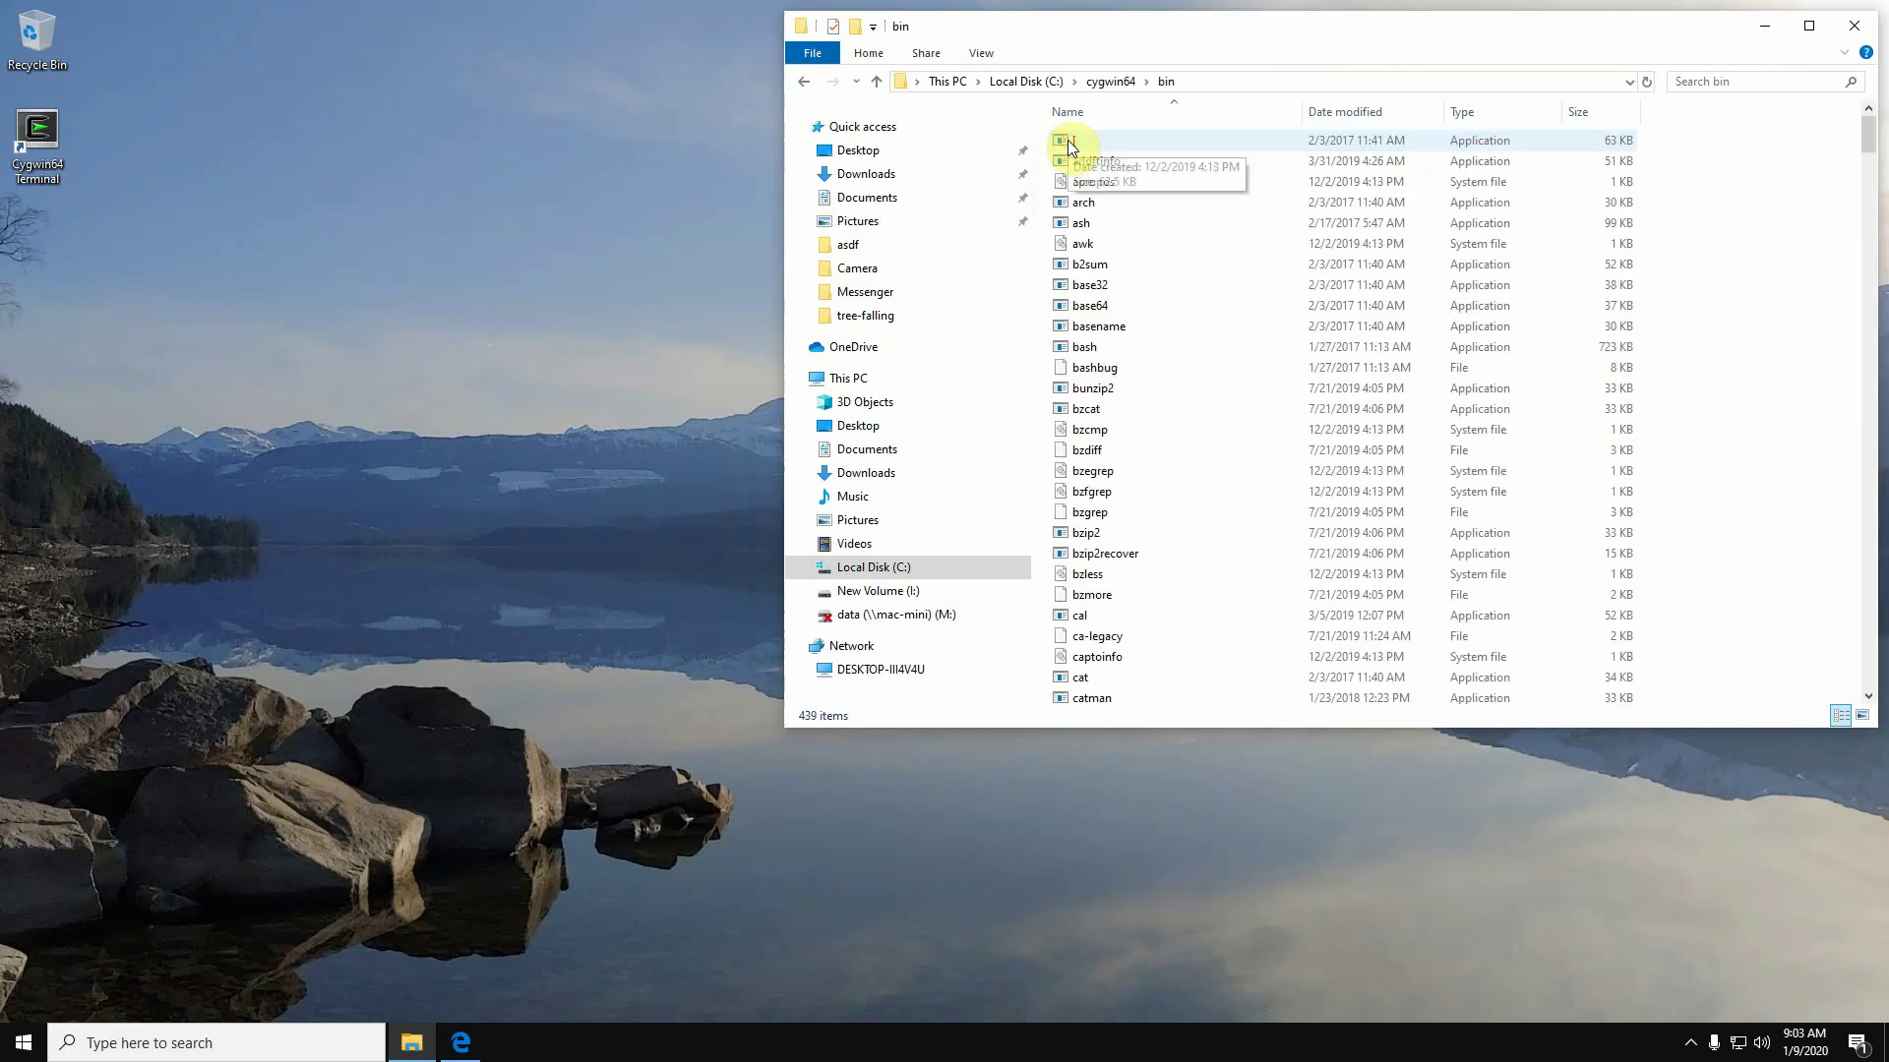
click(797, 78)
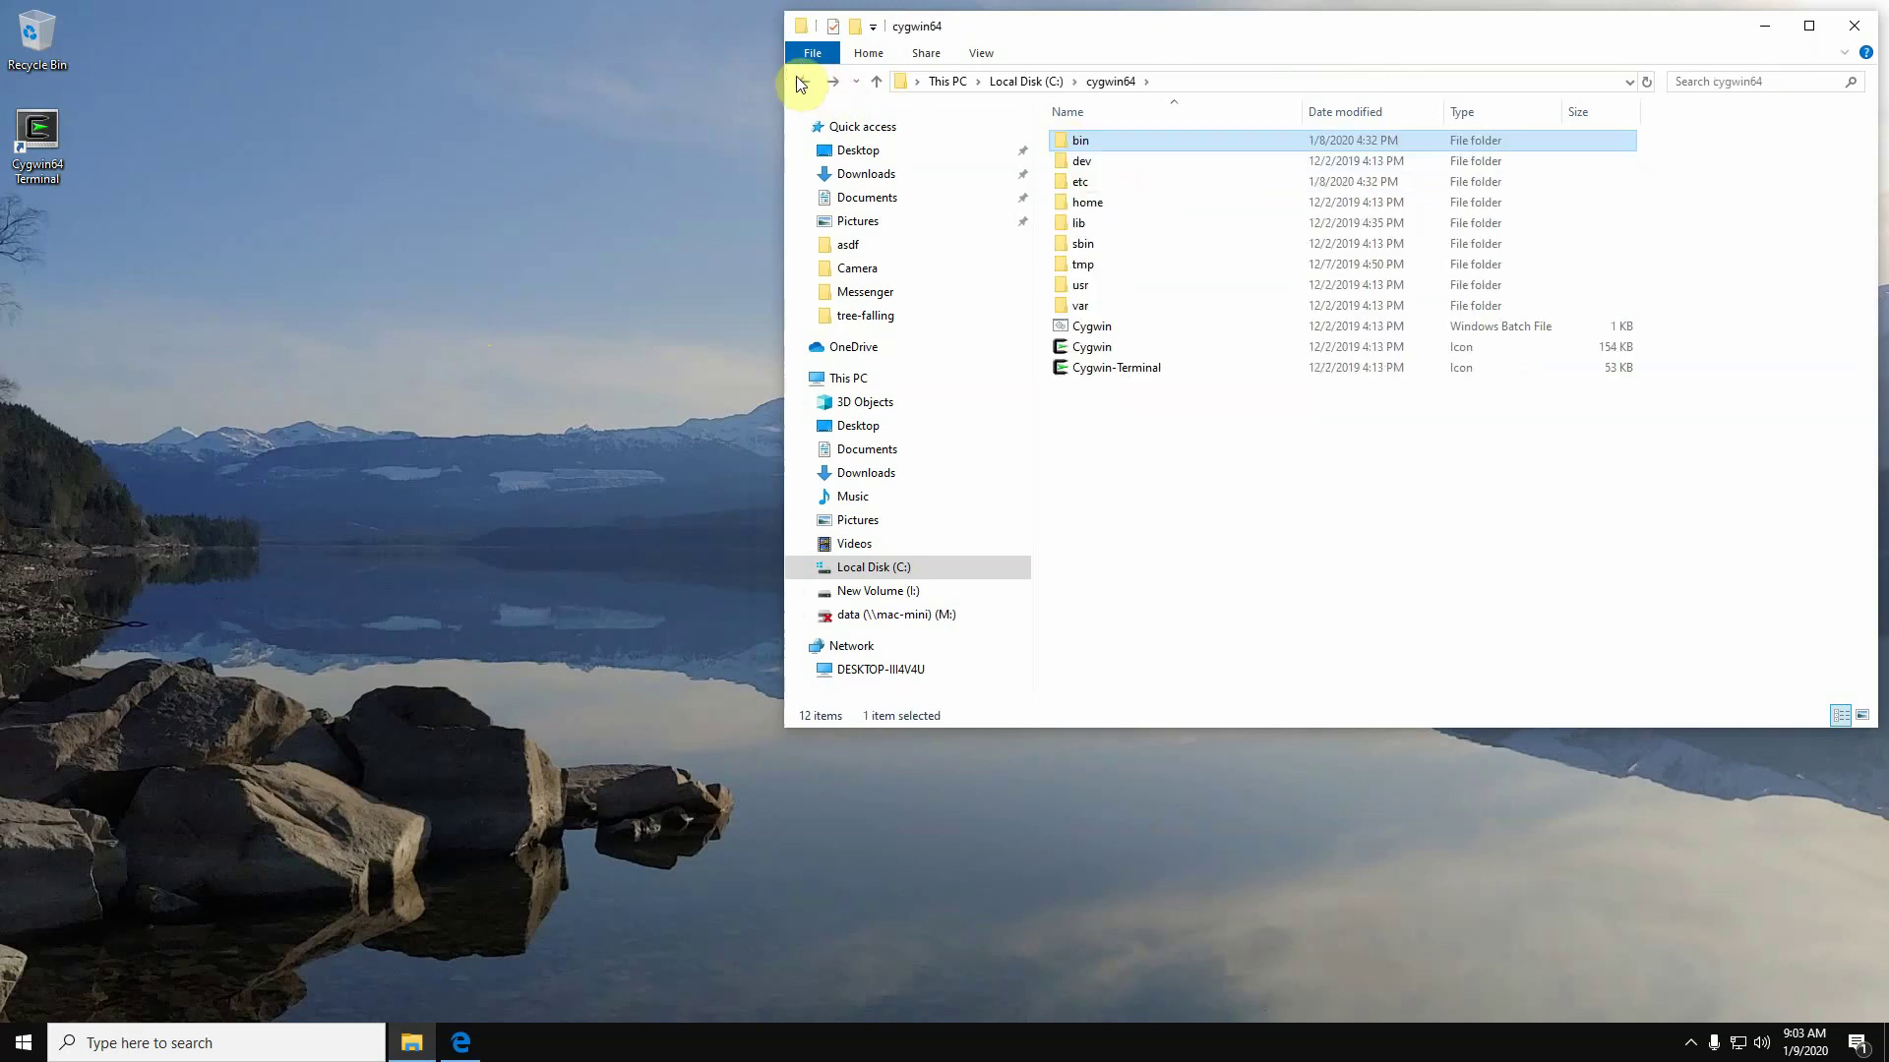
click(797, 79)
- View the general properties of the cygwin64 folder and close them without changes
right_click(1121, 165)
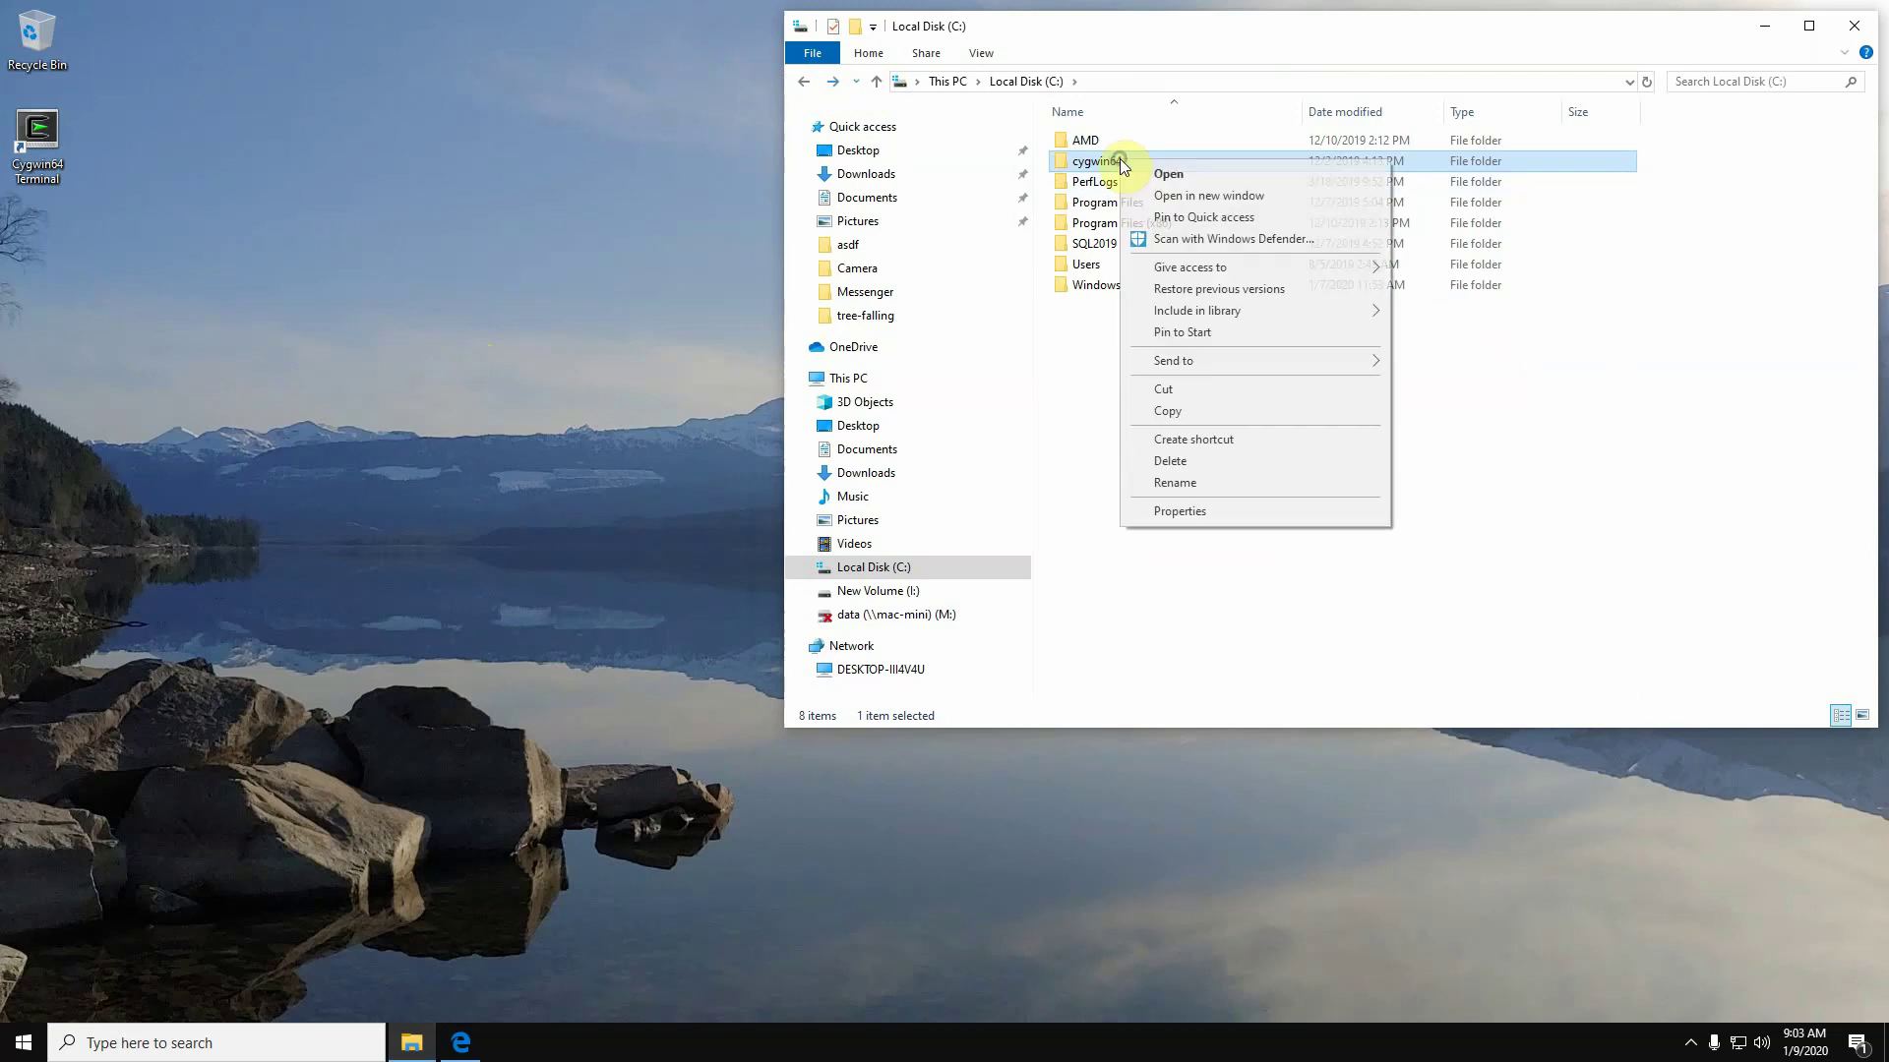
click(1212, 511)
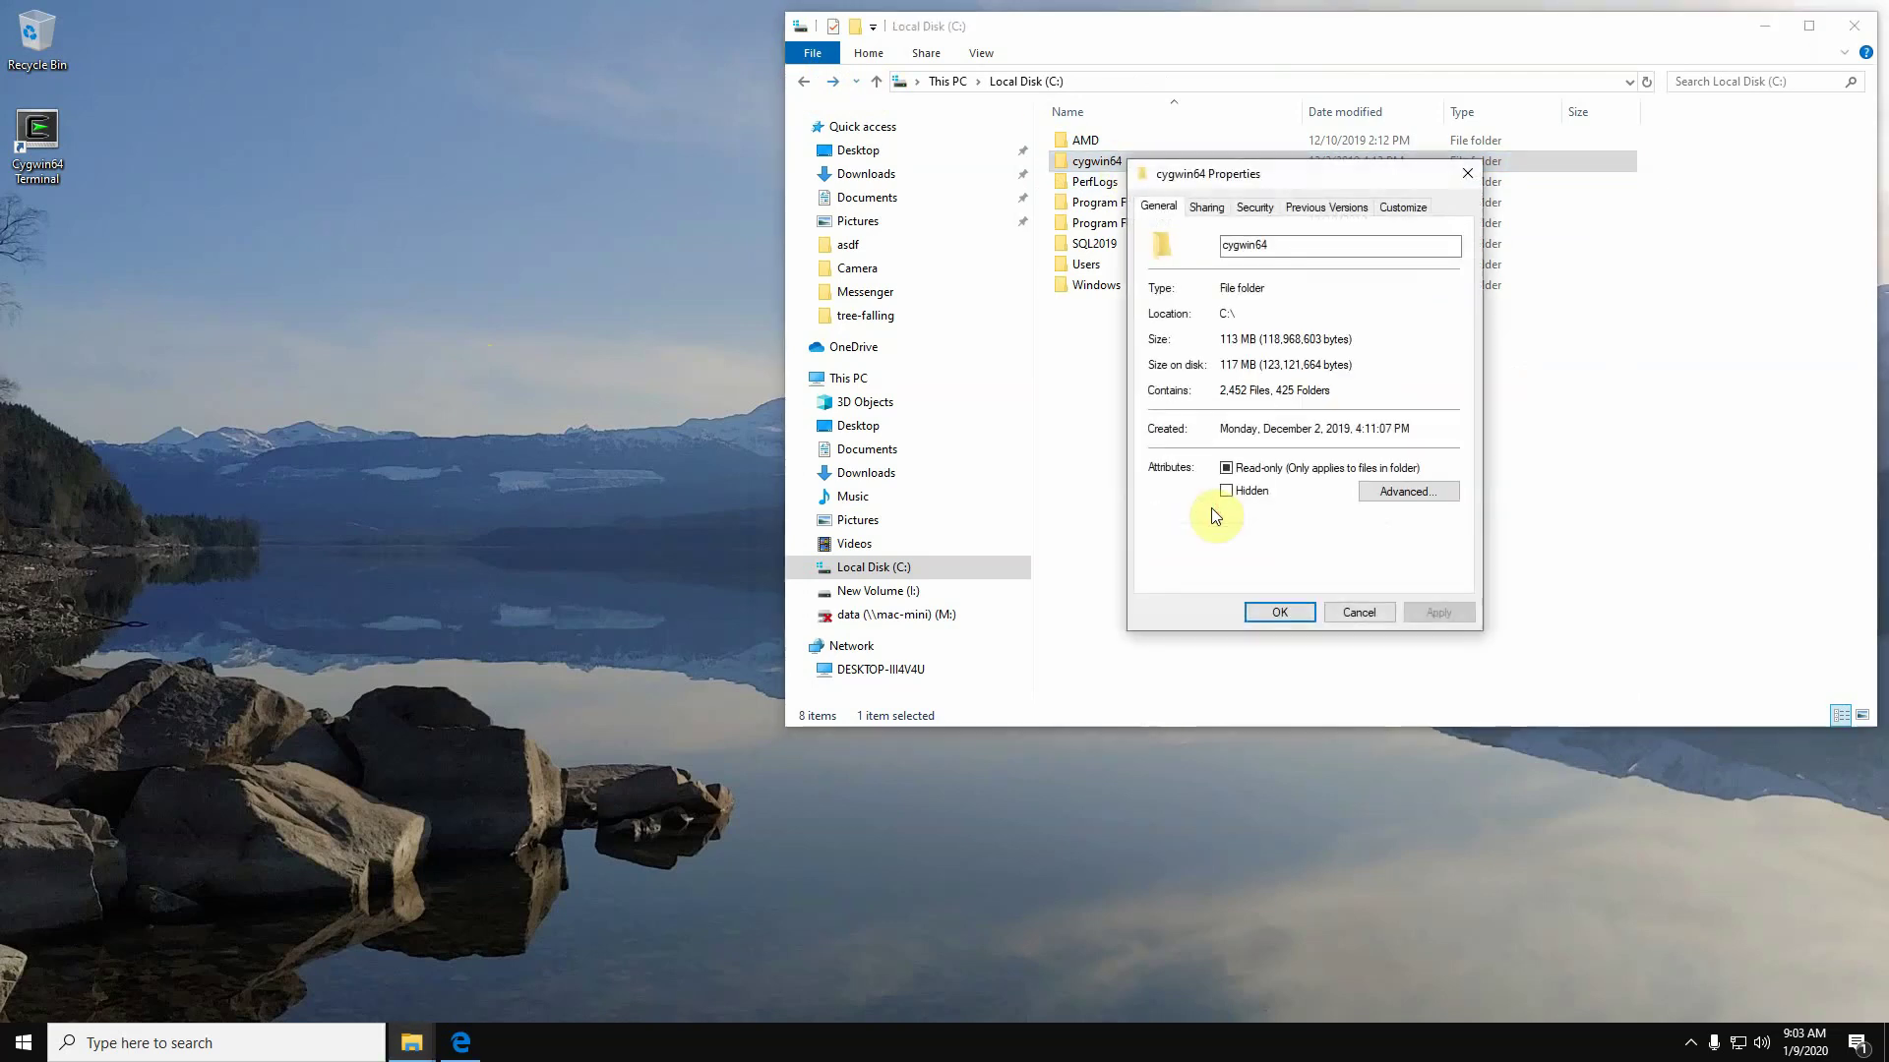
click(1364, 612)
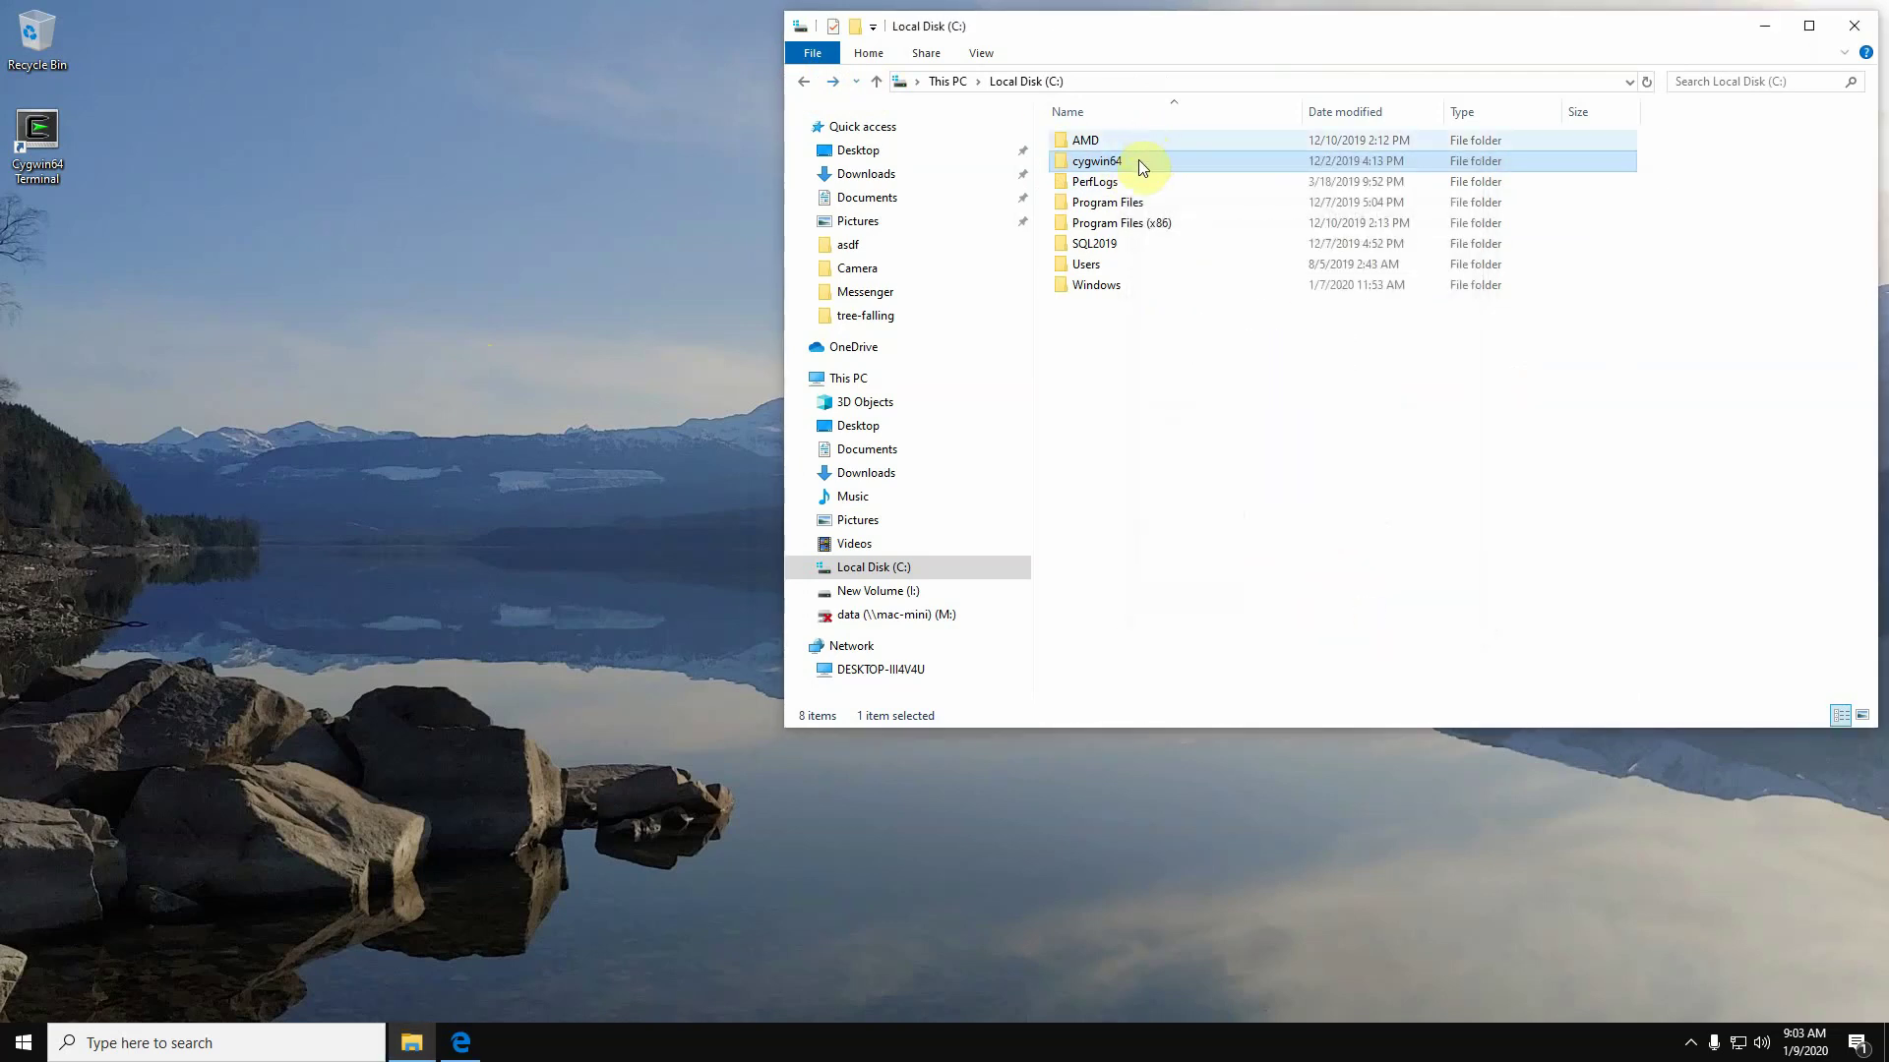
- Rename the cygwin64 folder on drive C: as cygwin64.asdf
right_click(1091, 162)
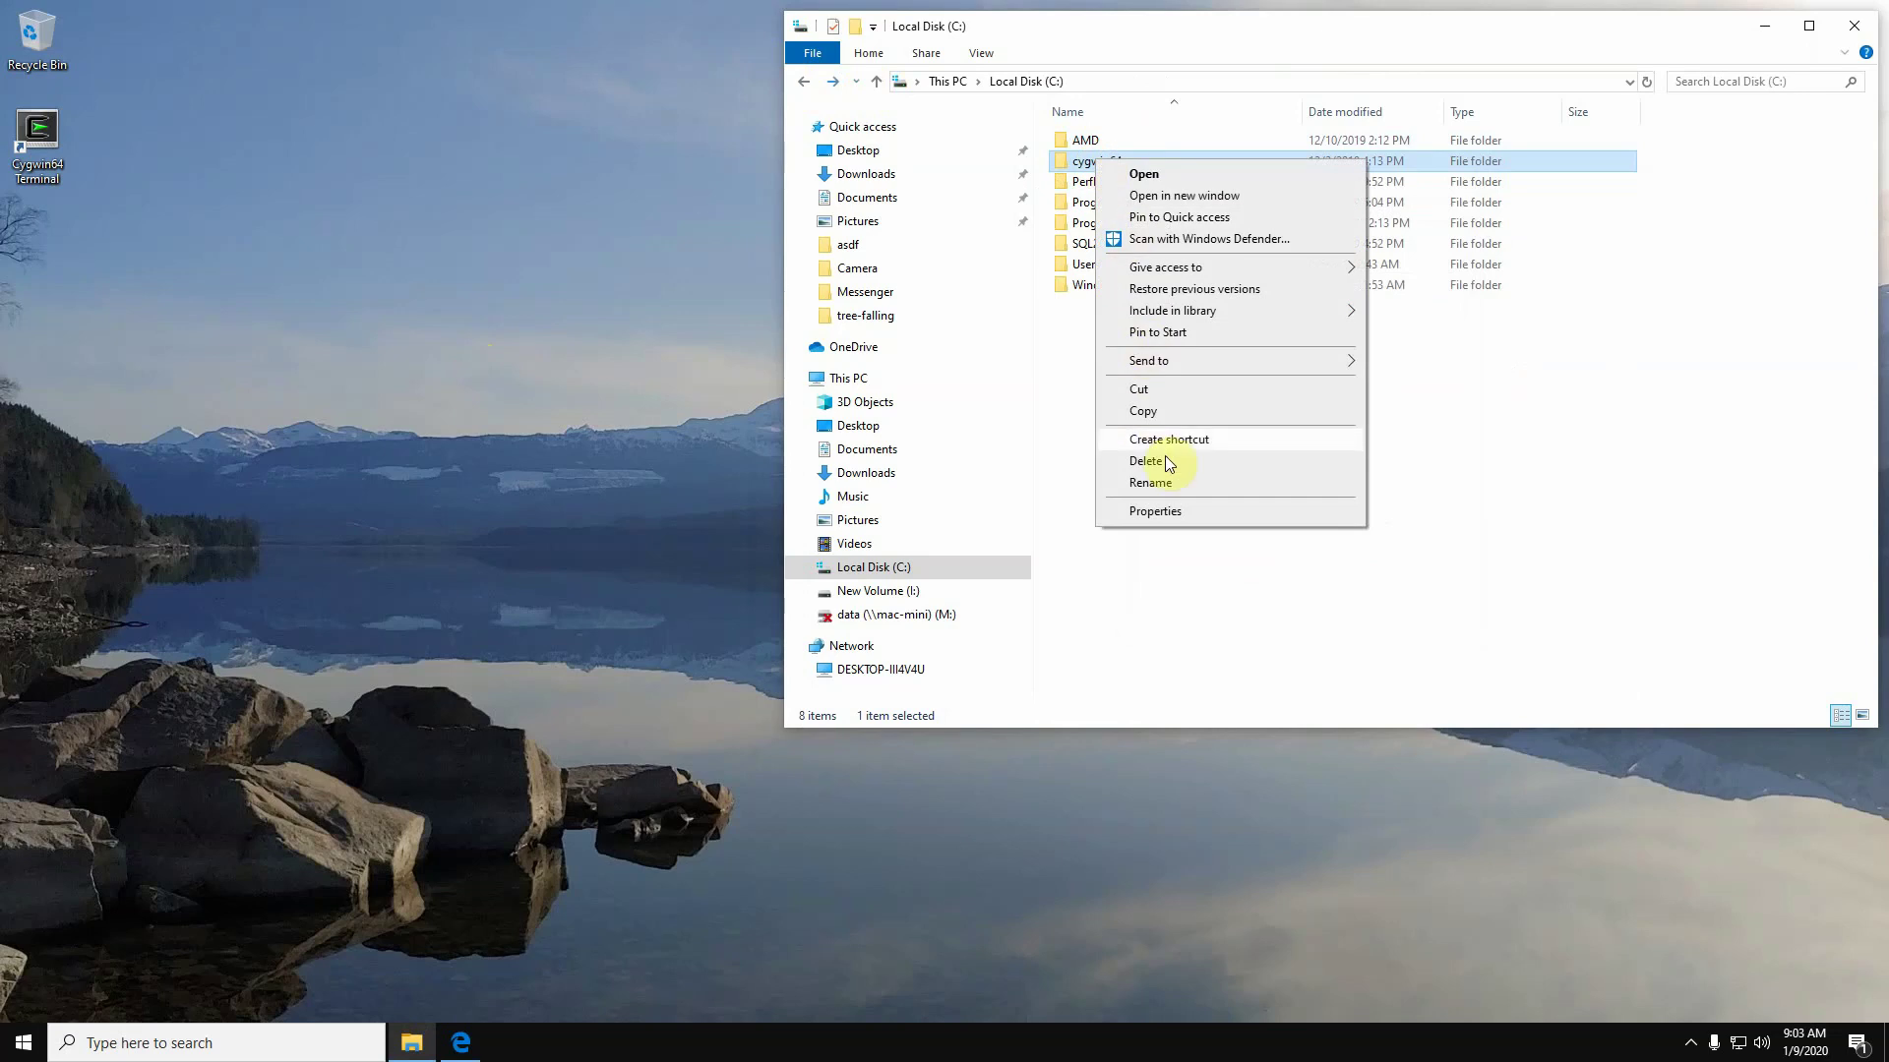
click(1167, 480)
click(1134, 166)
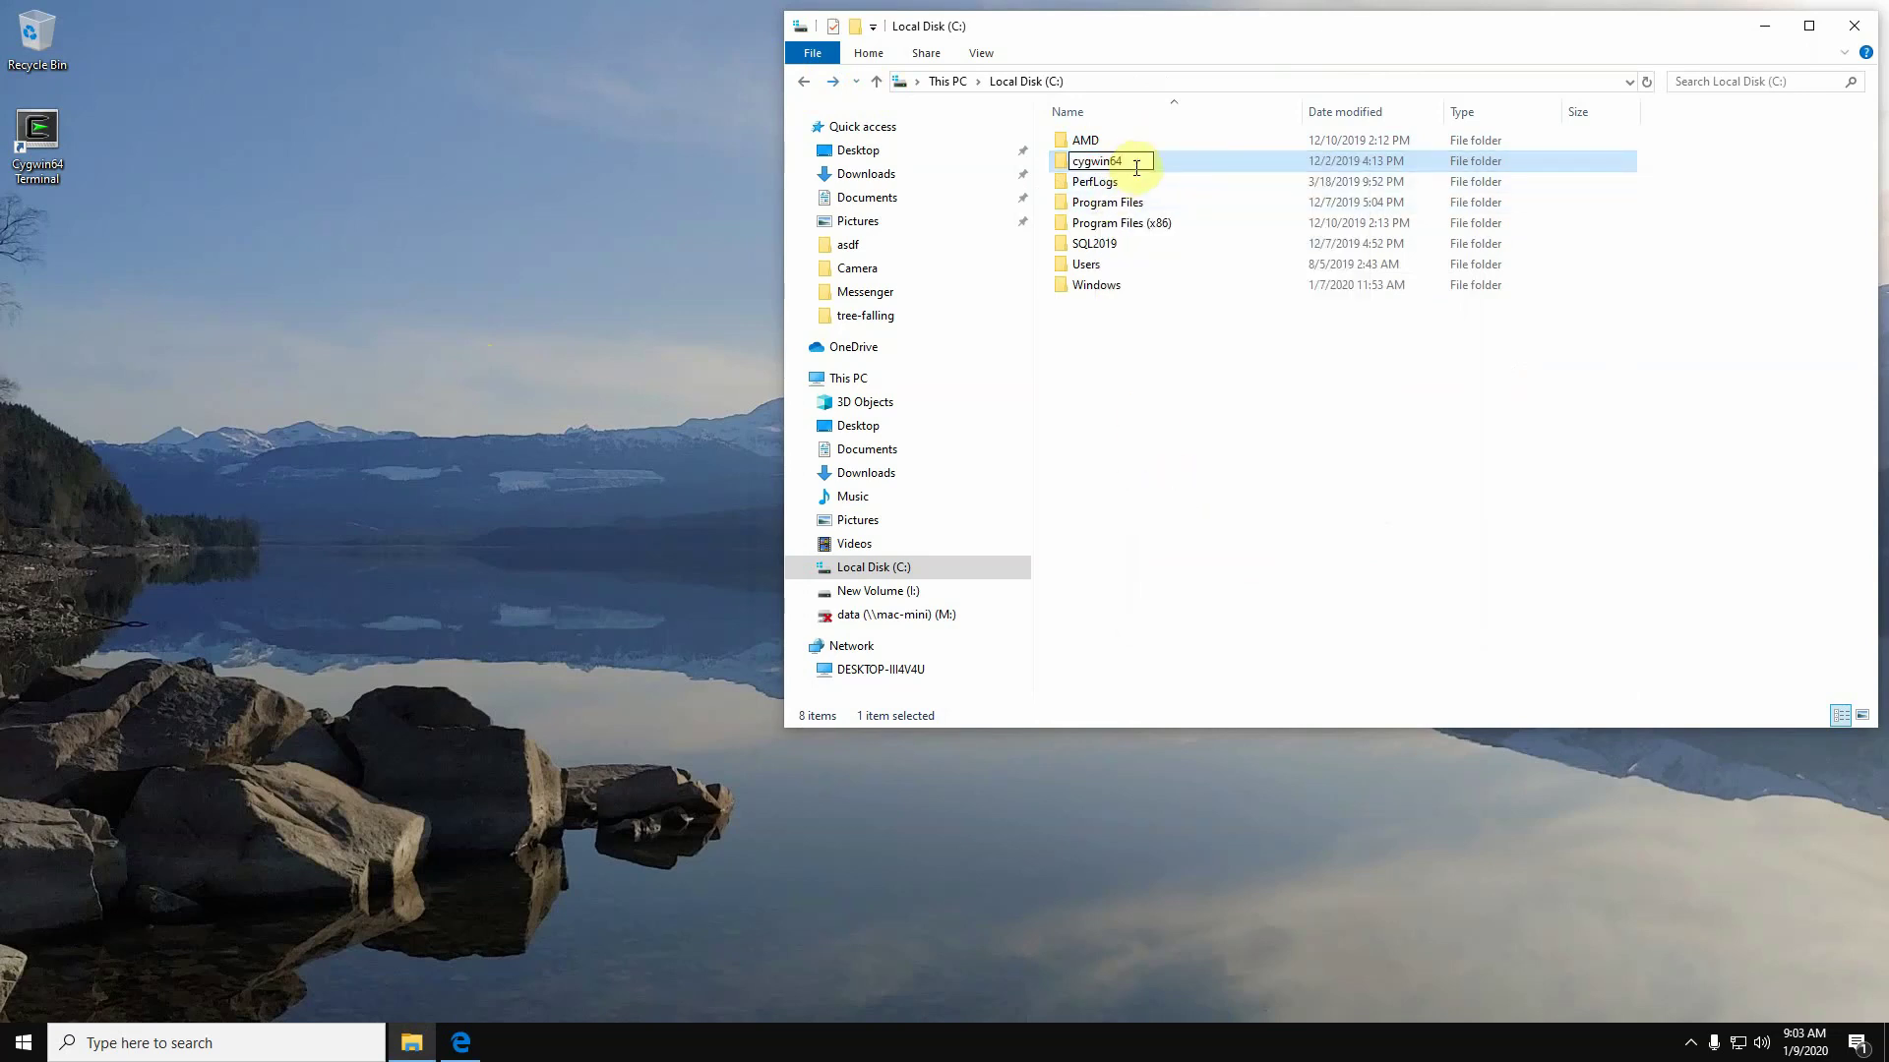
text(.asdf)
key(Return)
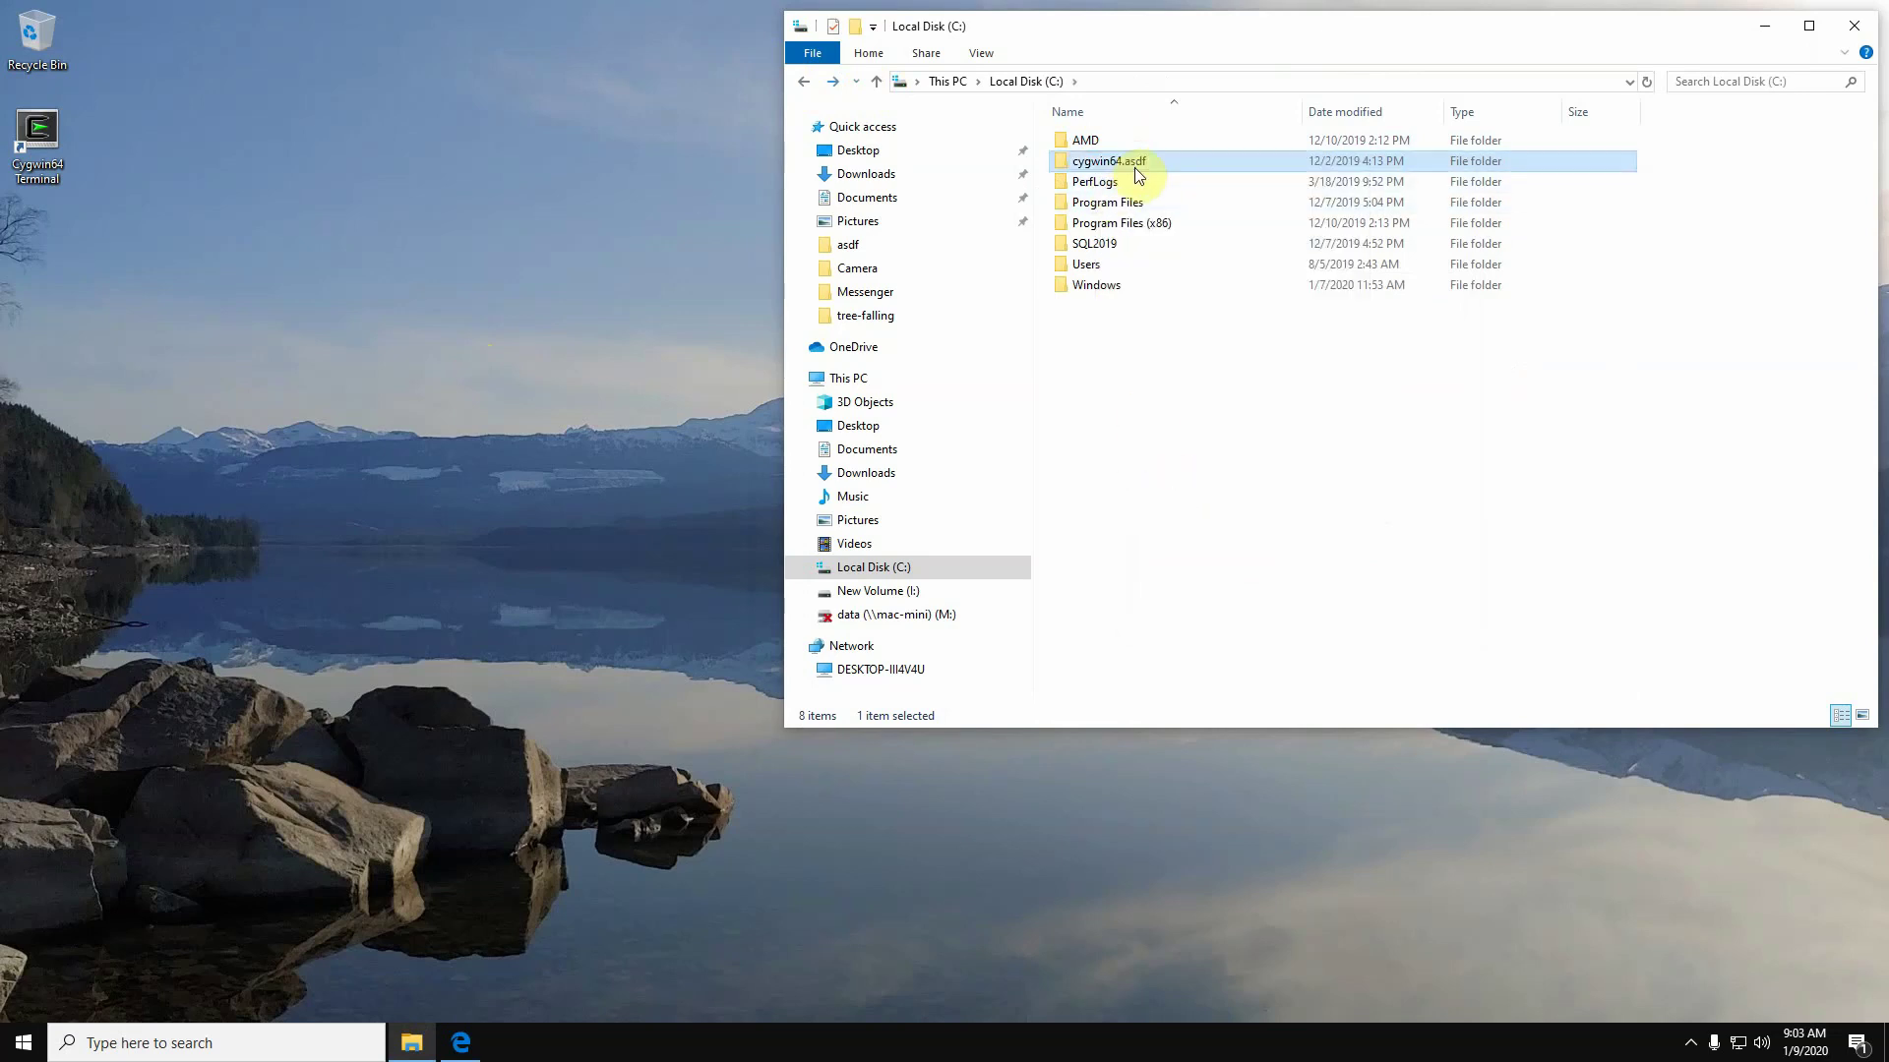
- Try to launch Cygwin64 Terminal from its desktop shortcut, and dismiss the missing-shortcut dialog
double_click(44, 135)
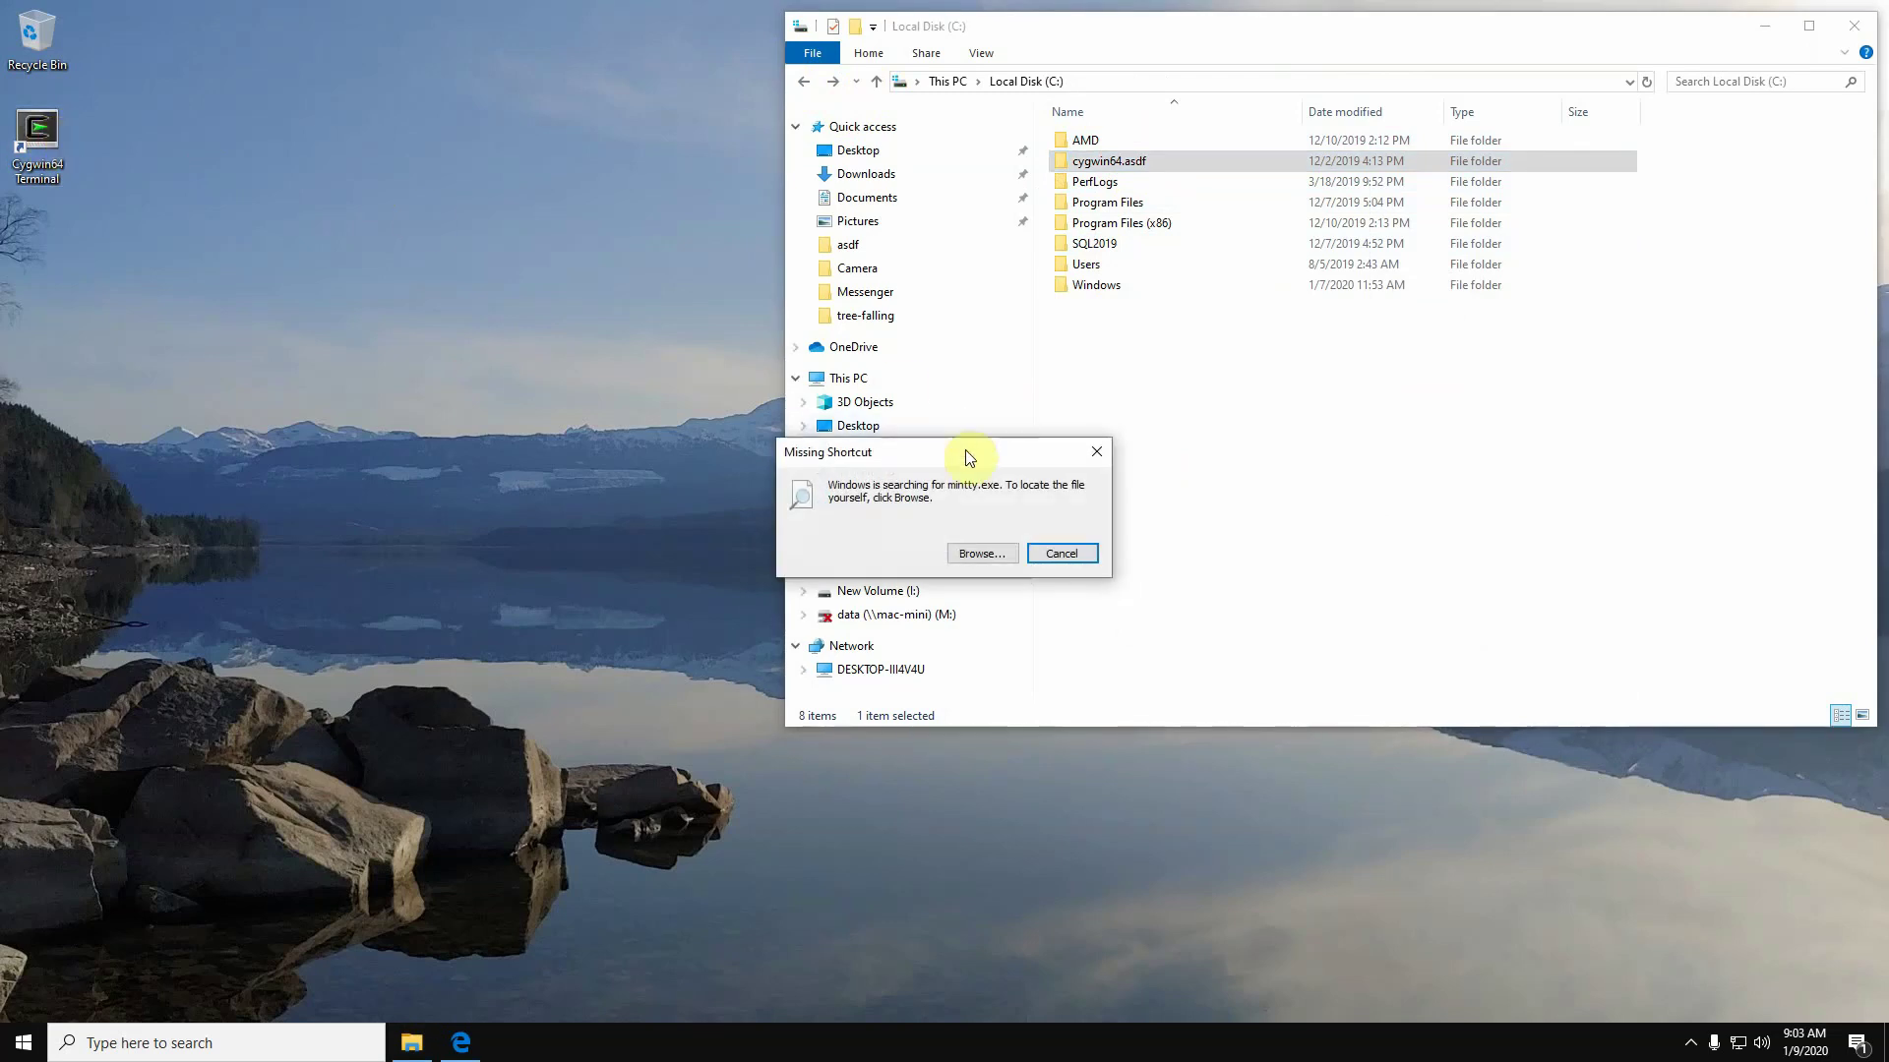
drag(965, 450, 603, 367)
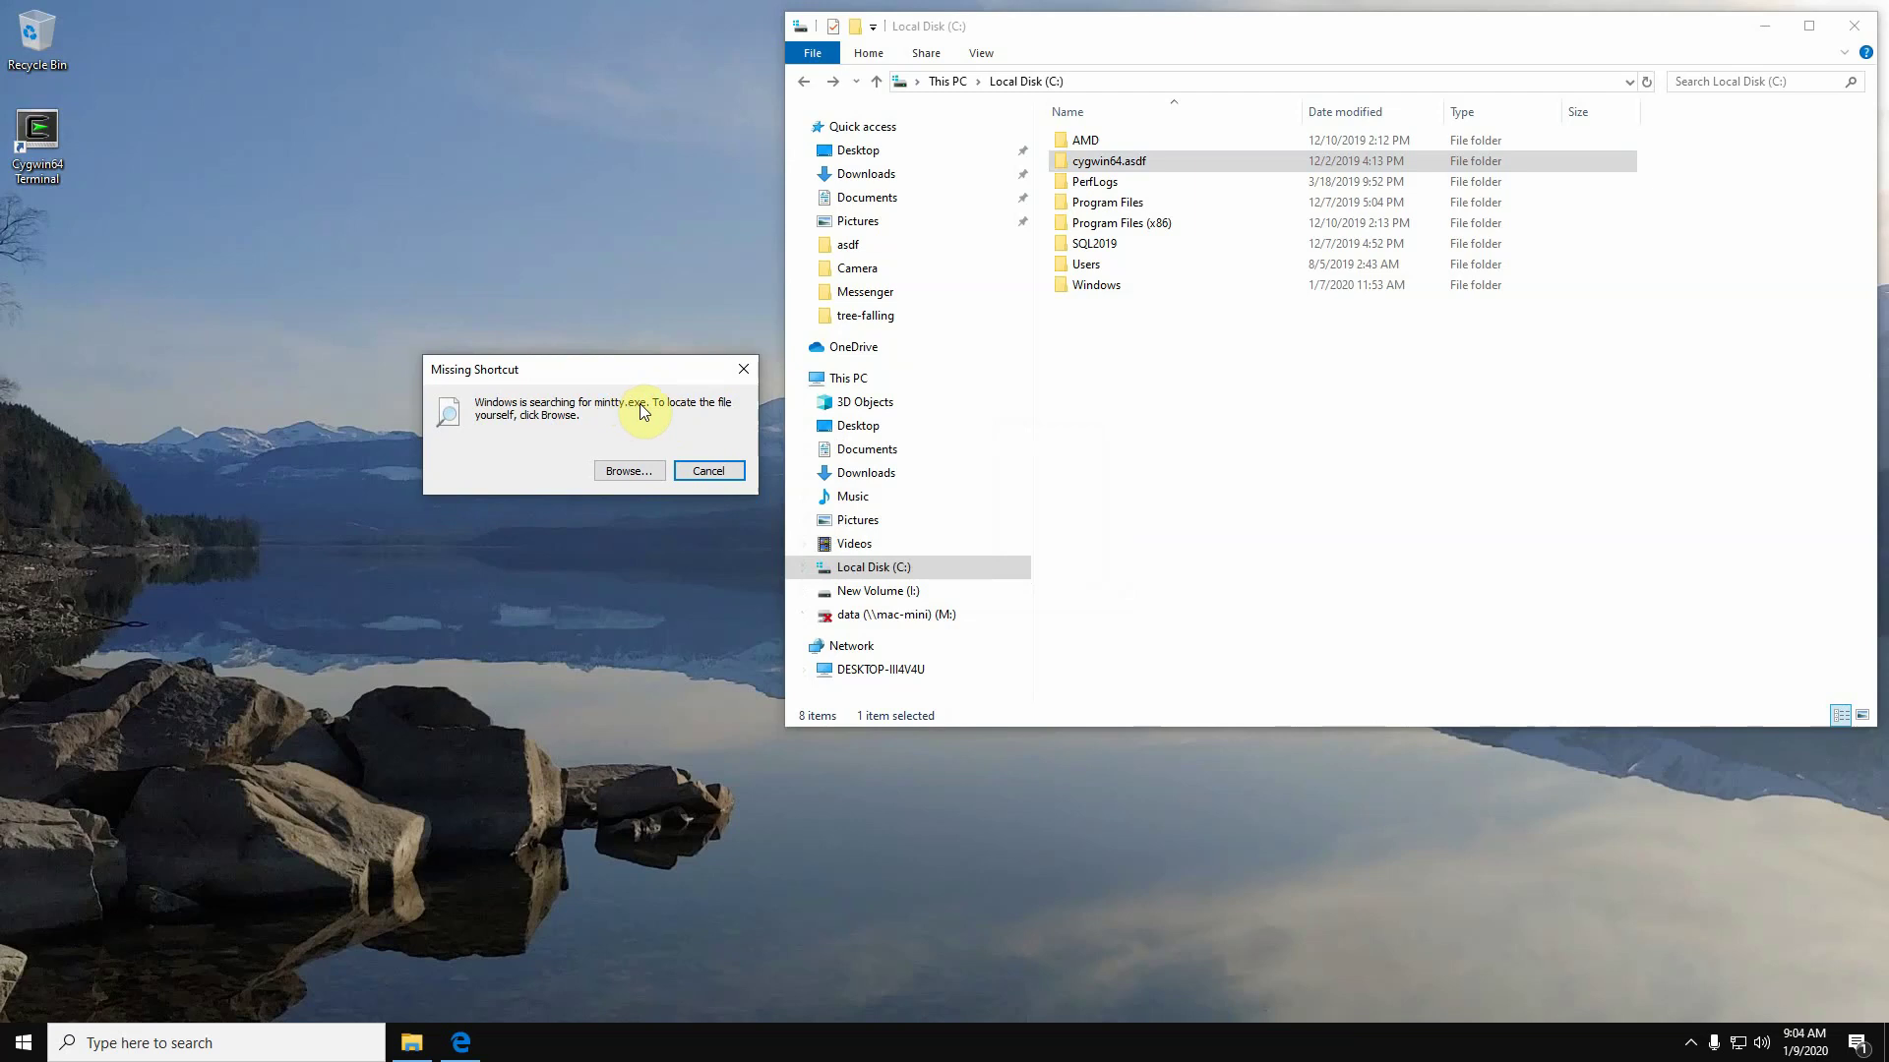
click(704, 470)
- Try to remove ".exe" after mintty from the Cygwin64 Terminal shortcut's target, and discard the change
right_click(41, 137)
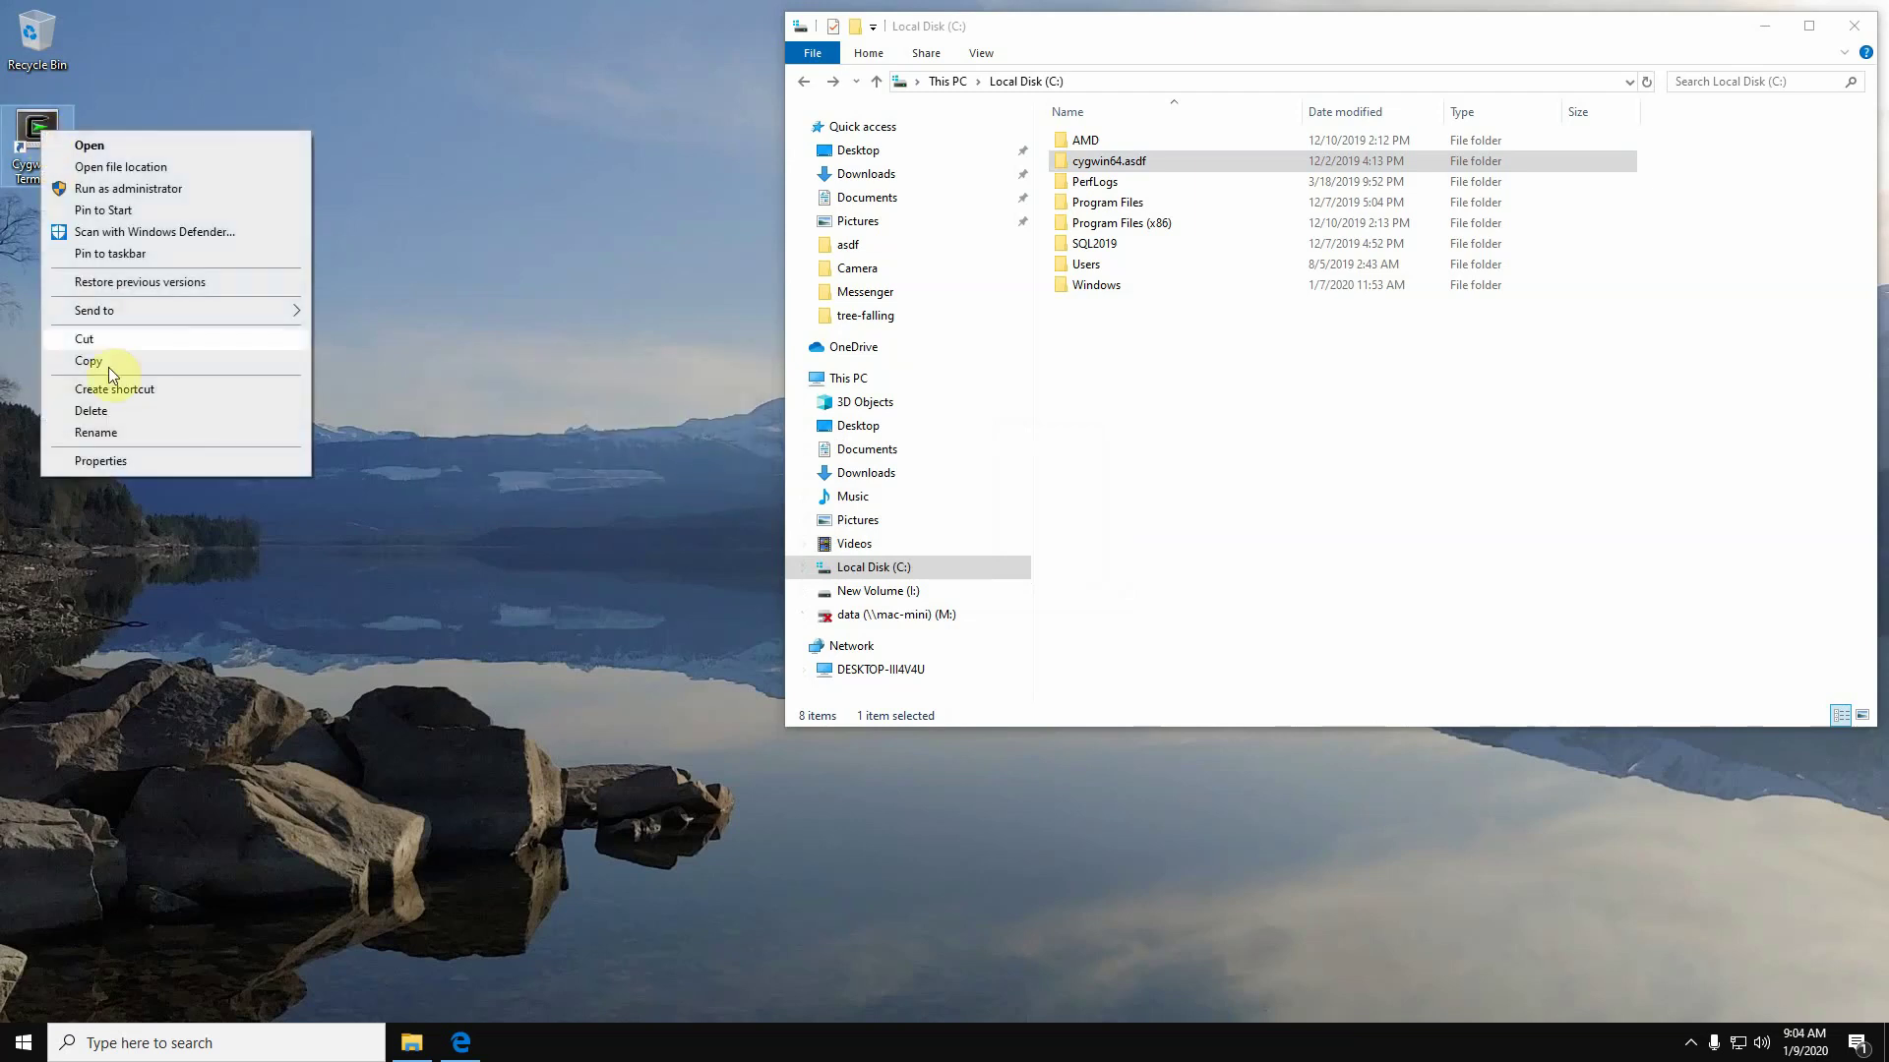
click(122, 457)
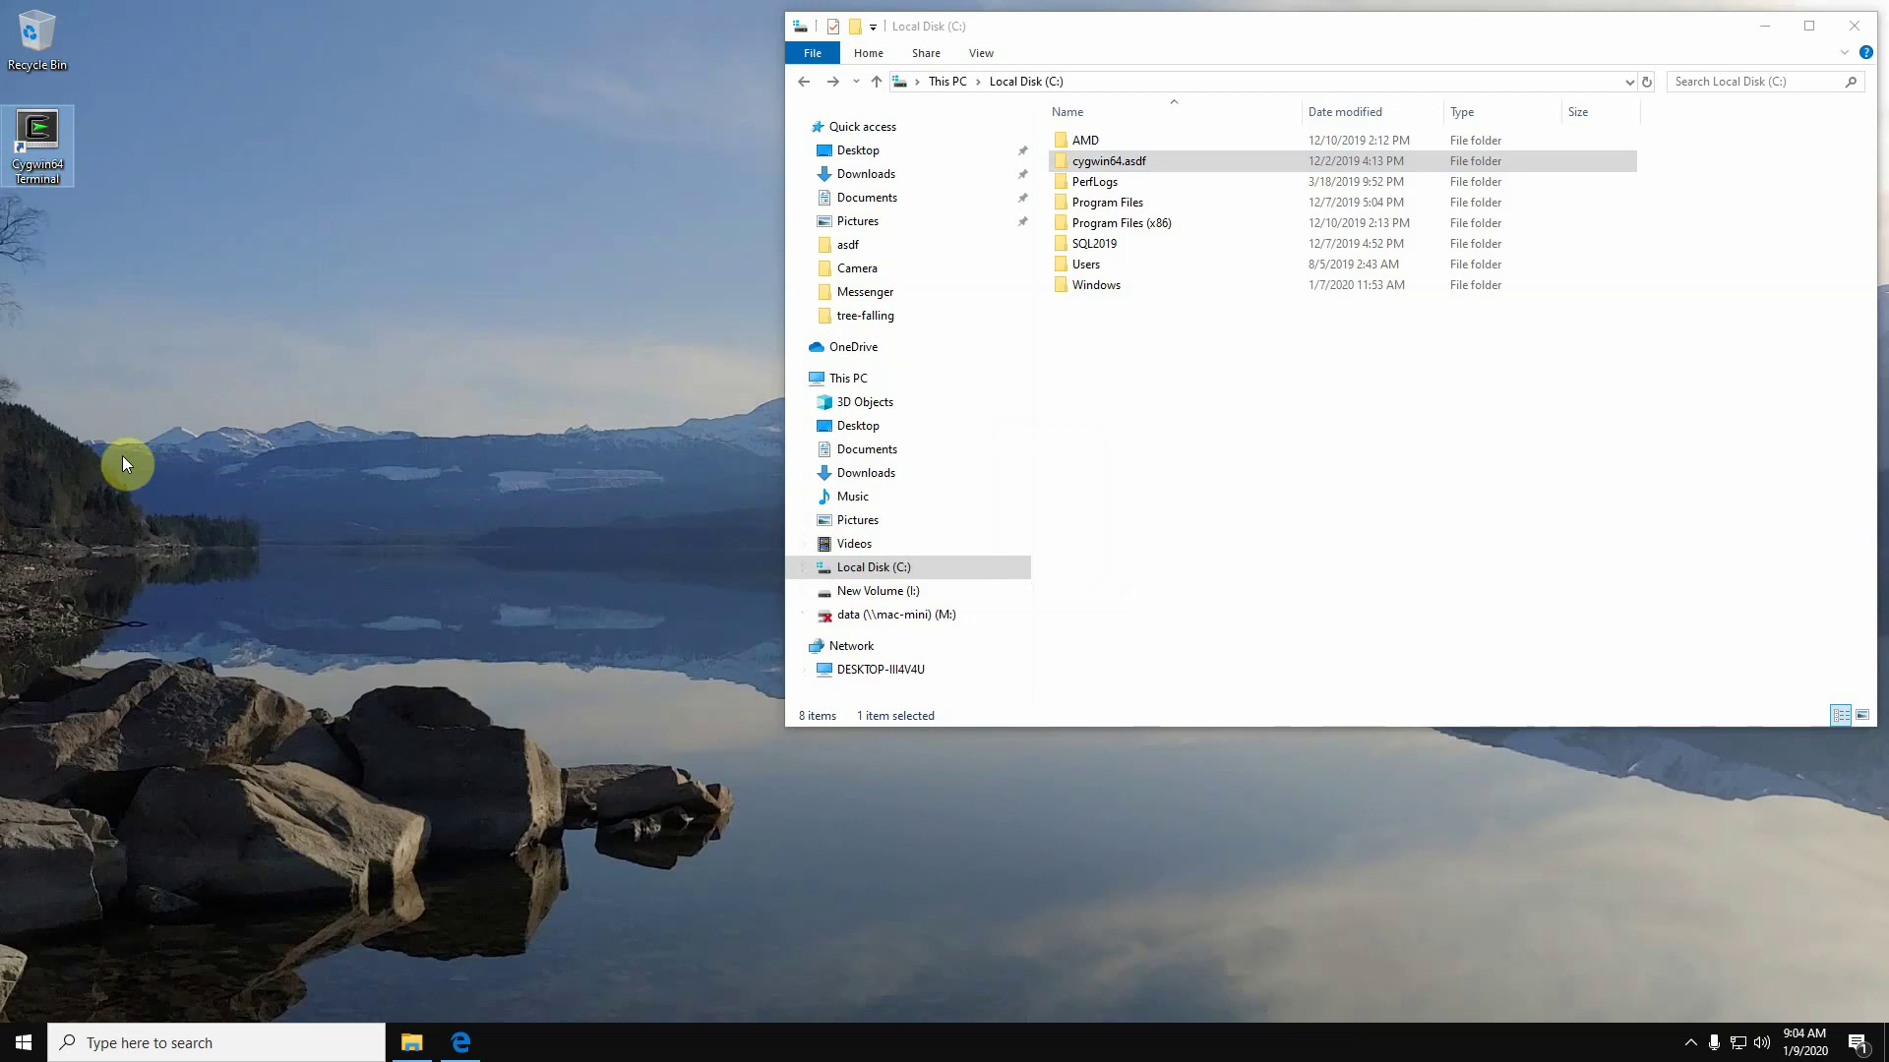
right_click(49, 148)
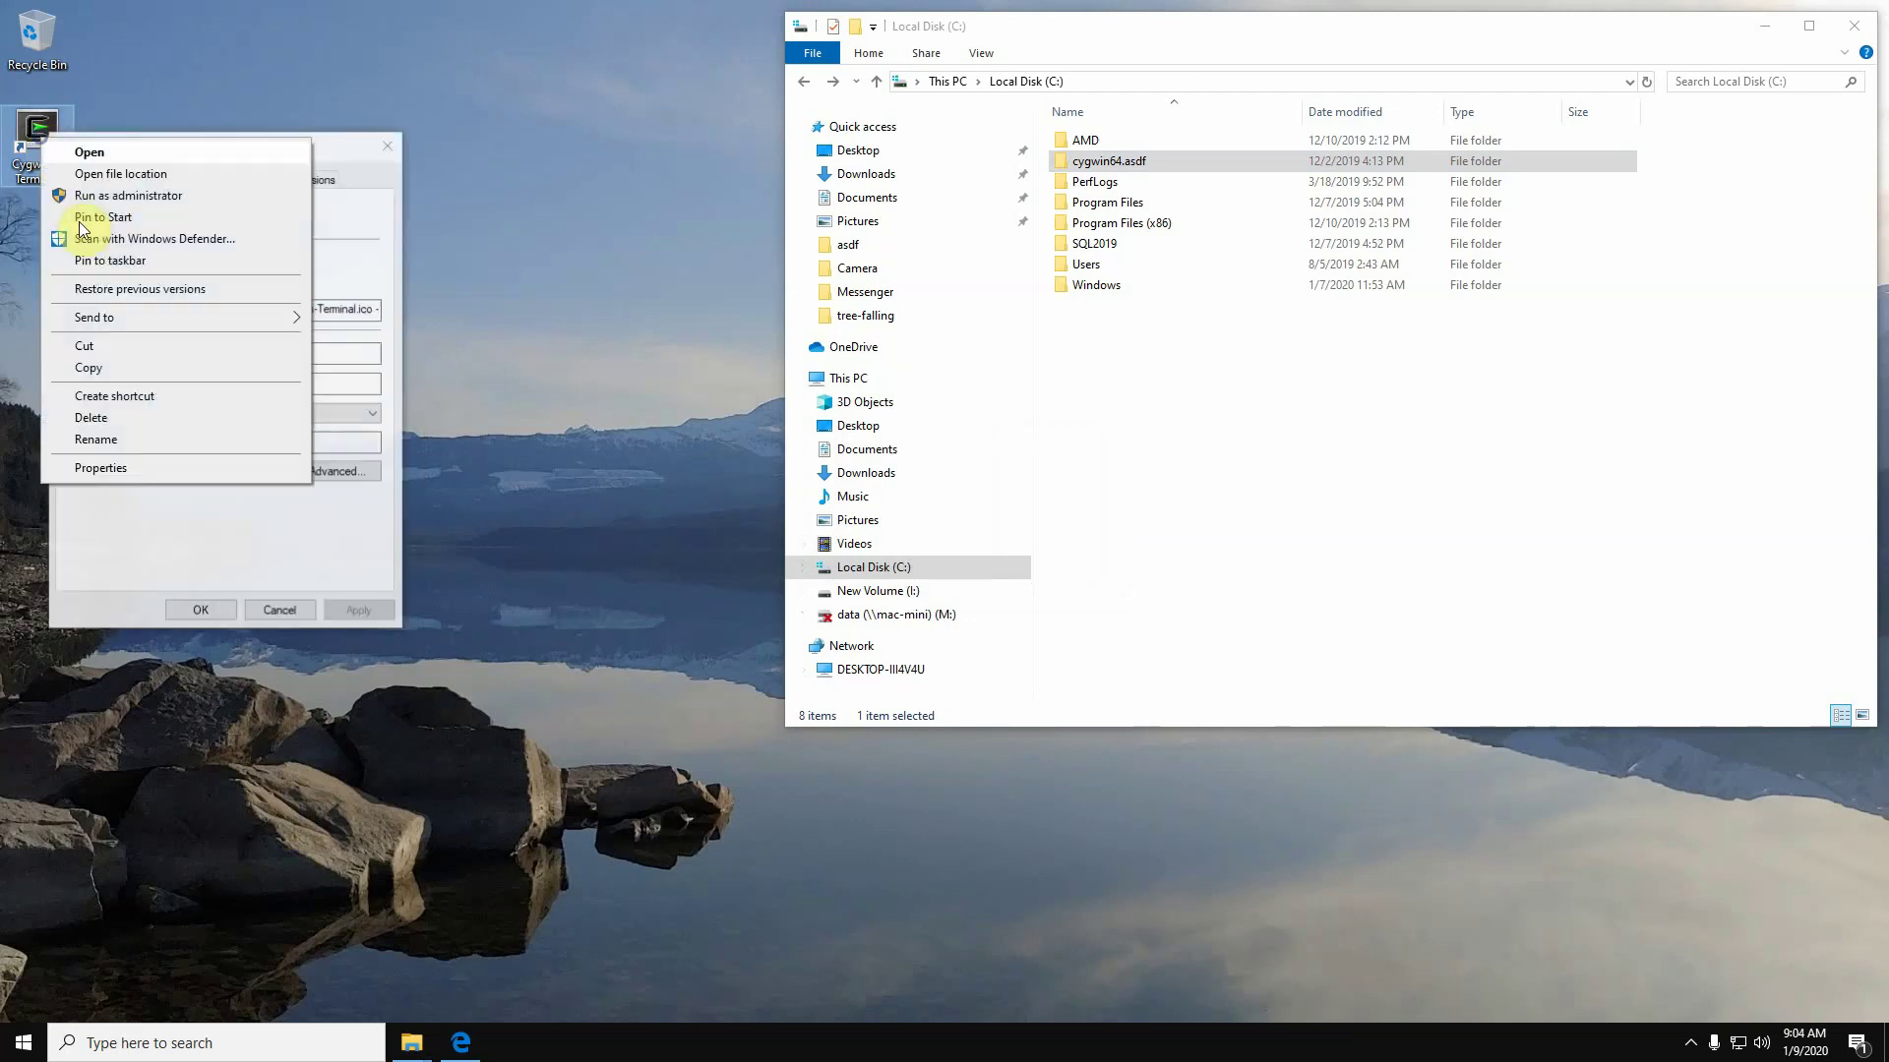
click(338, 137)
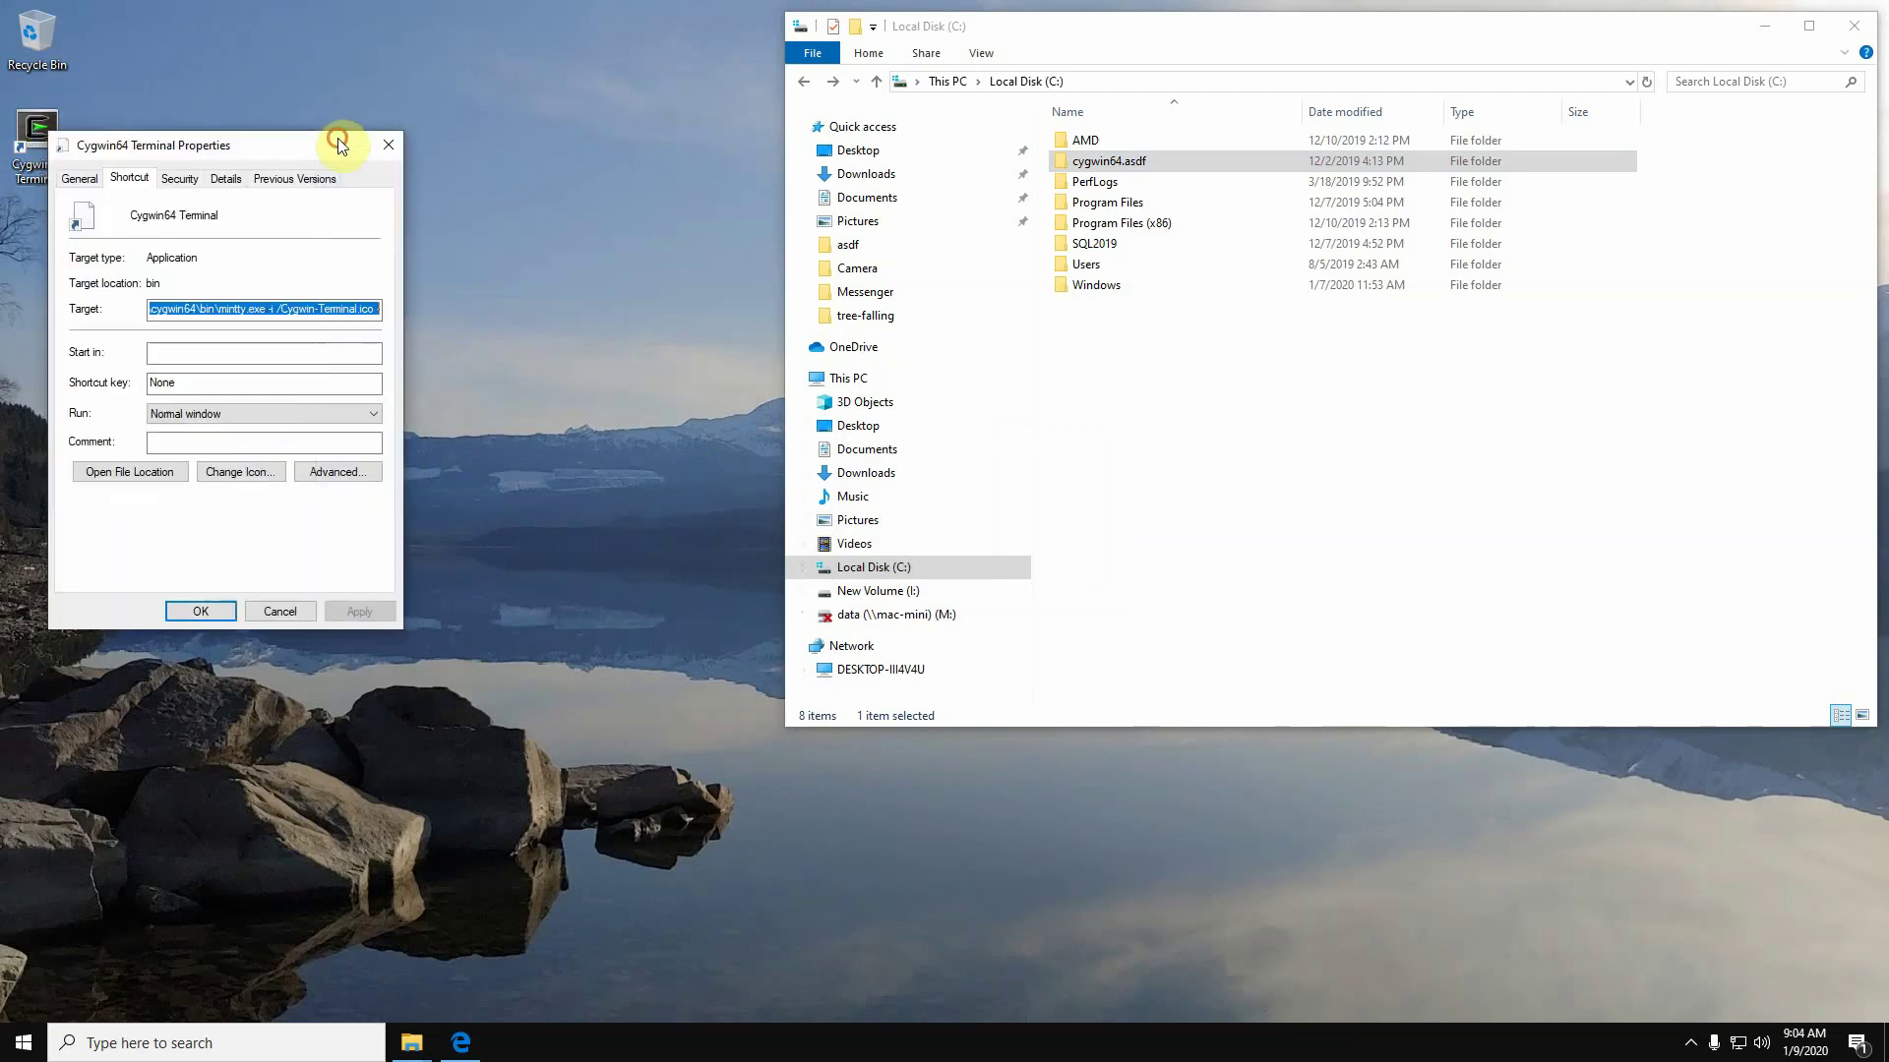
click(282, 308)
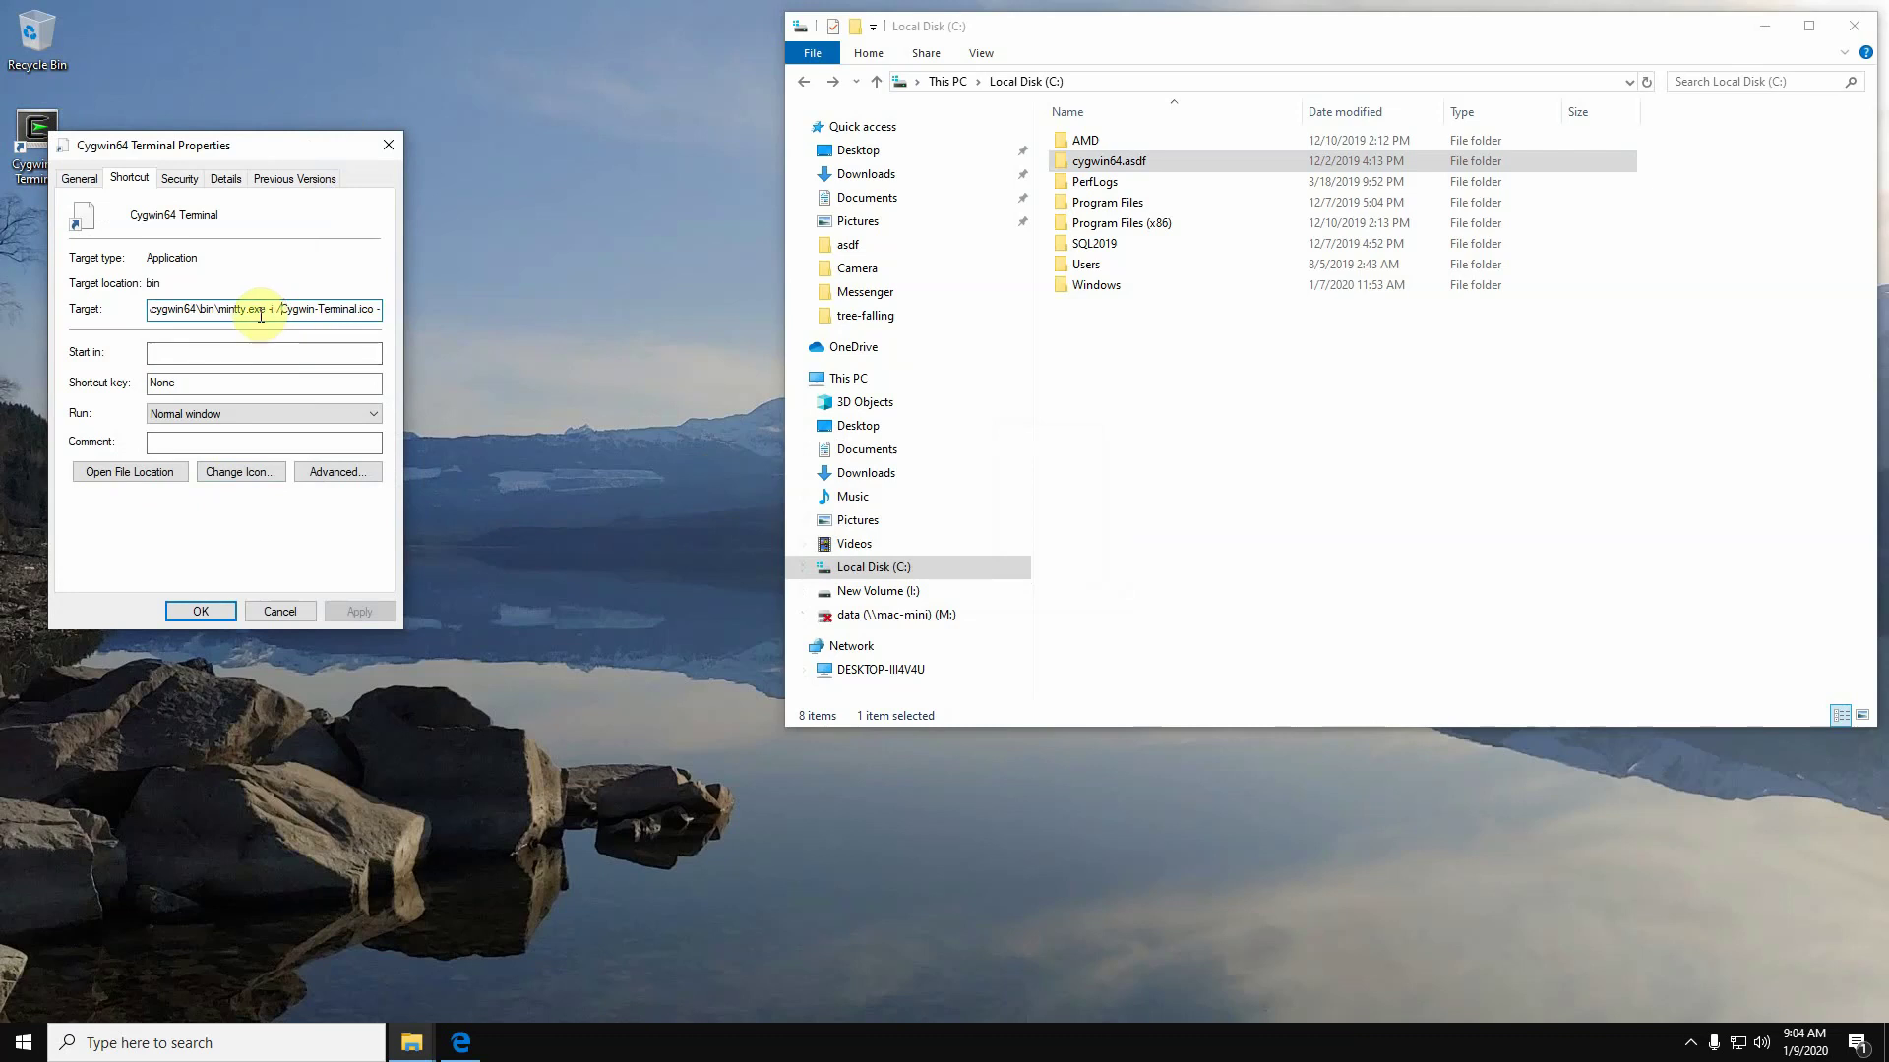
drag(246, 311, 269, 311)
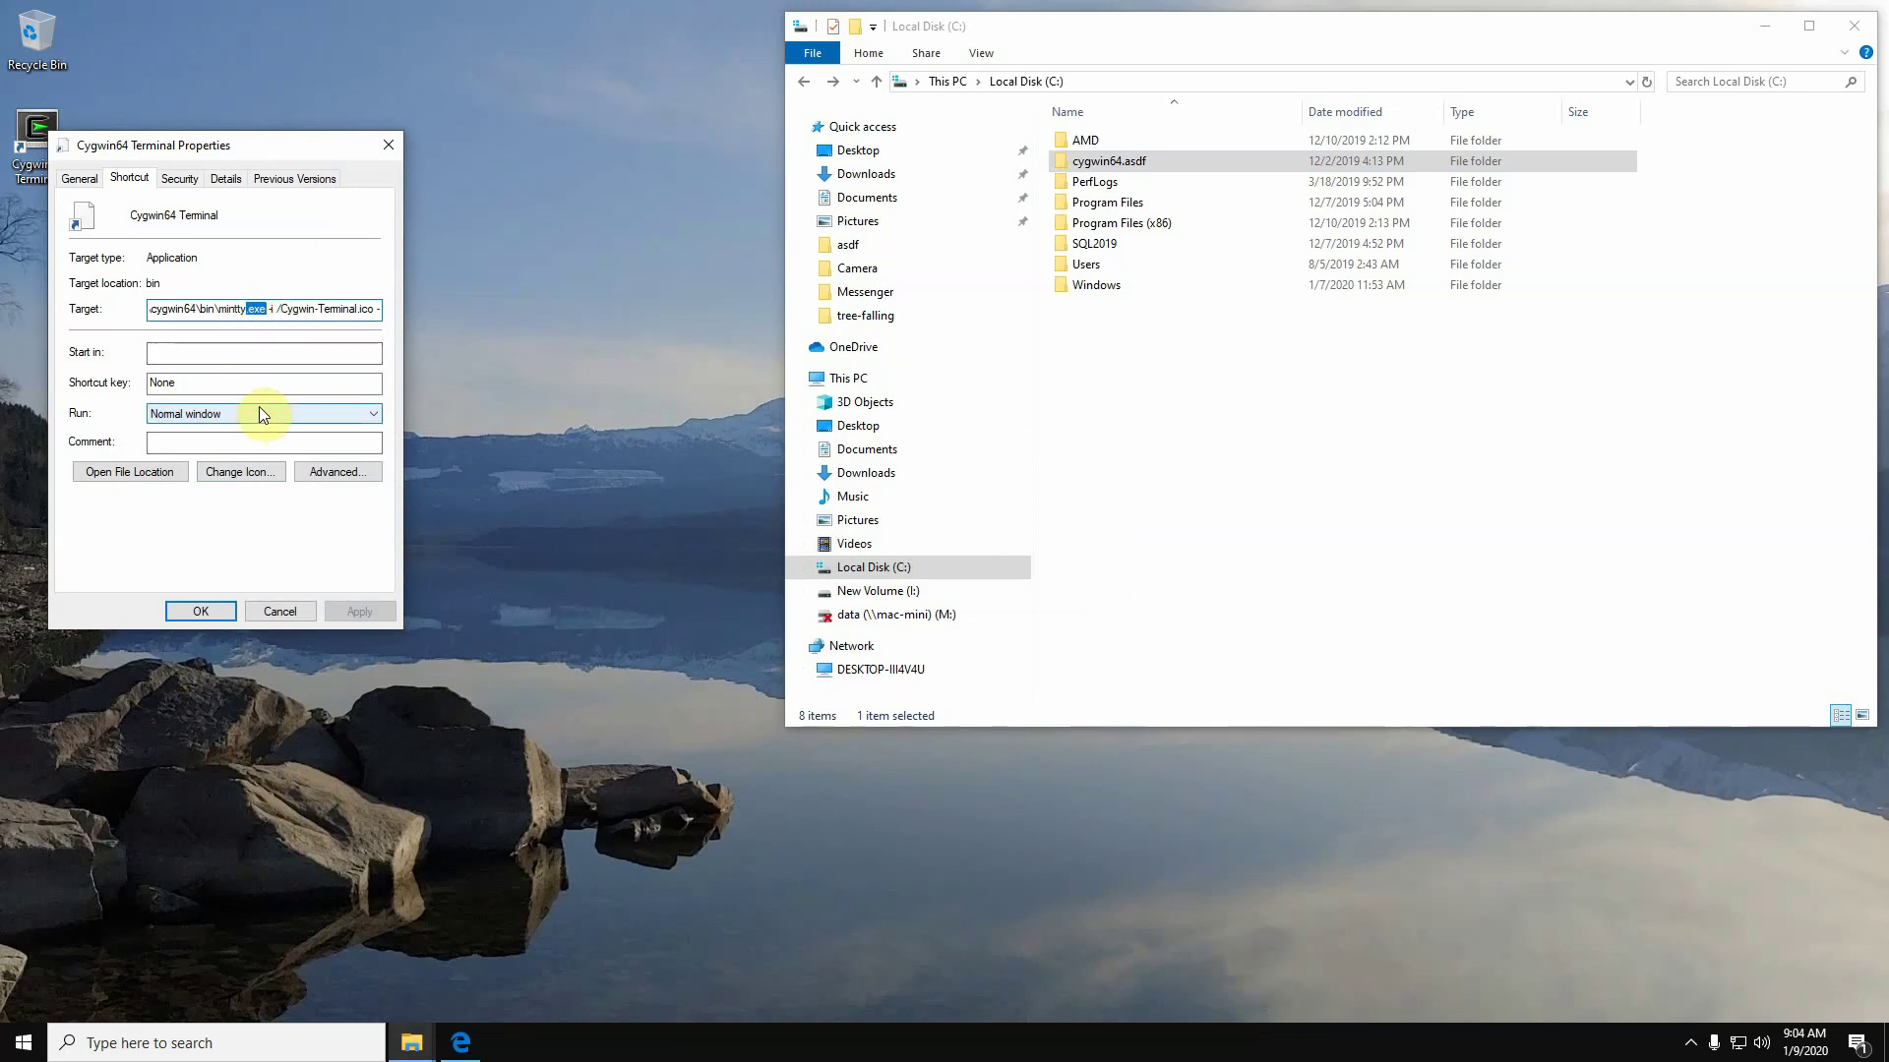
key(Delete)
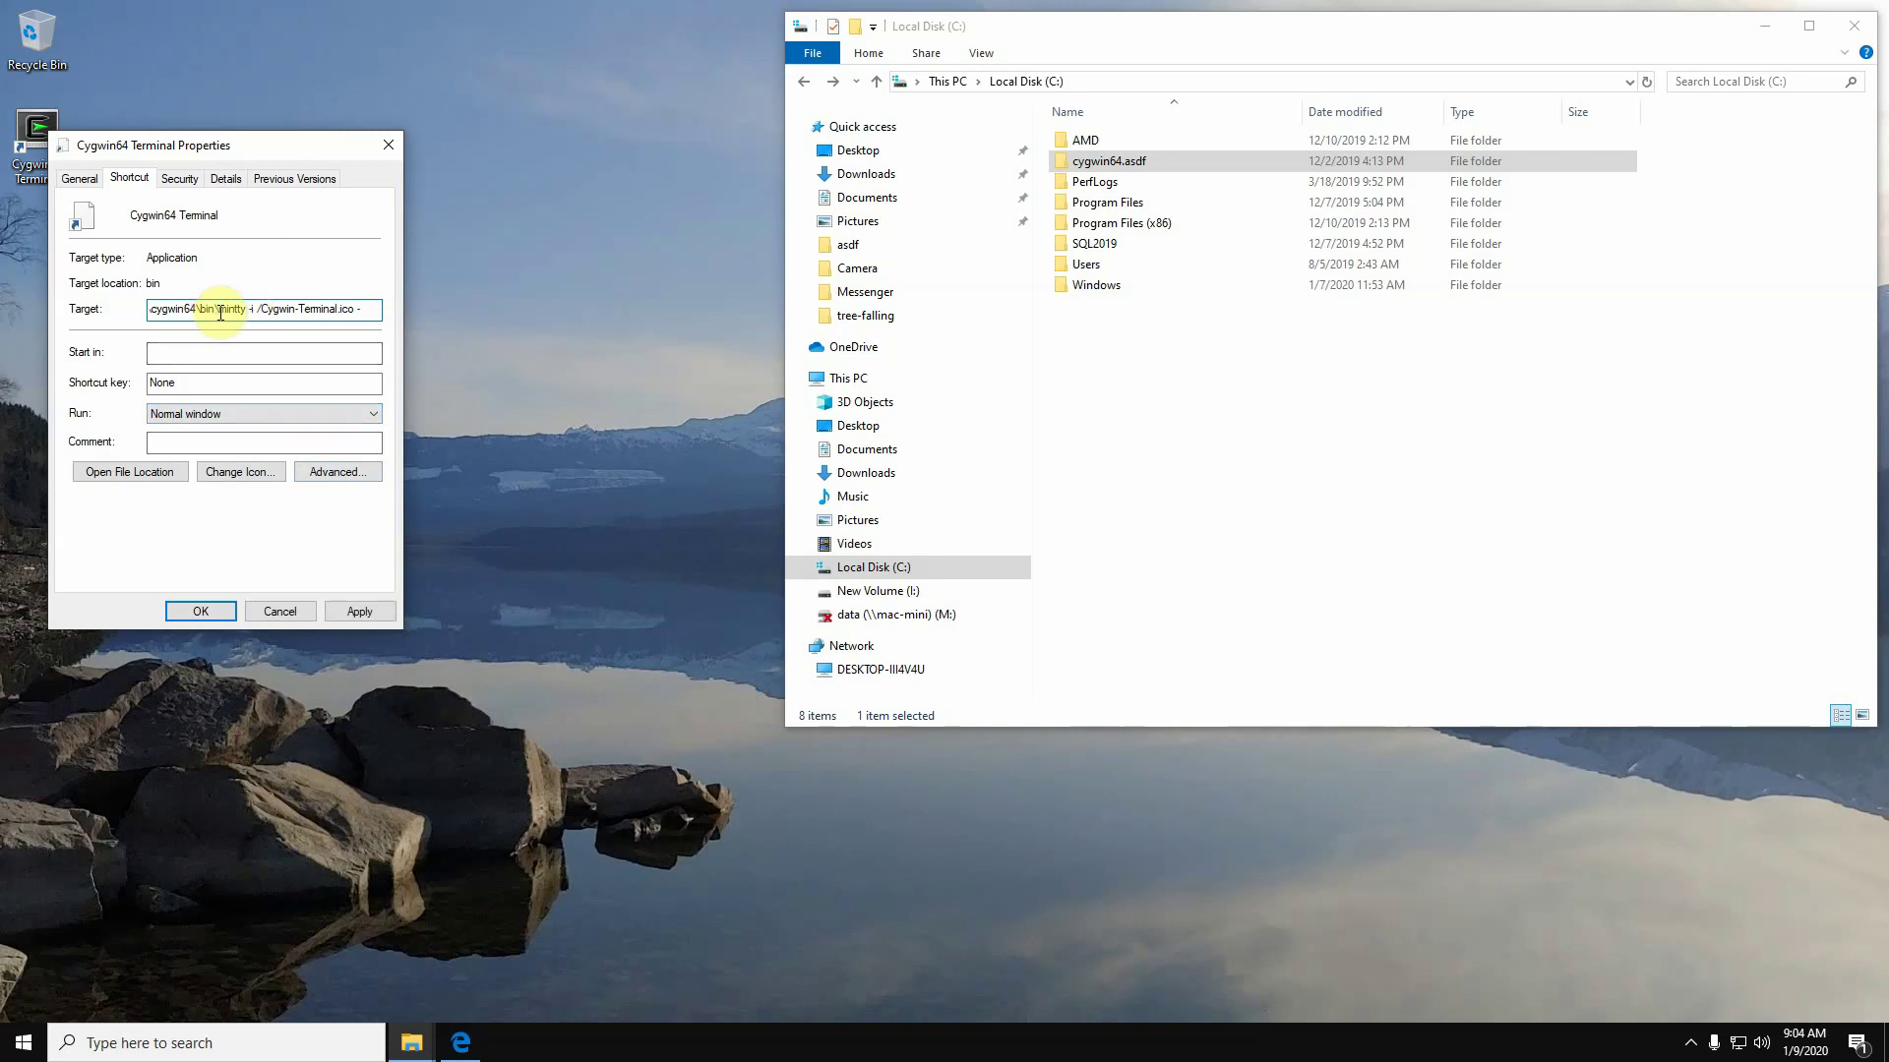
click(366, 611)
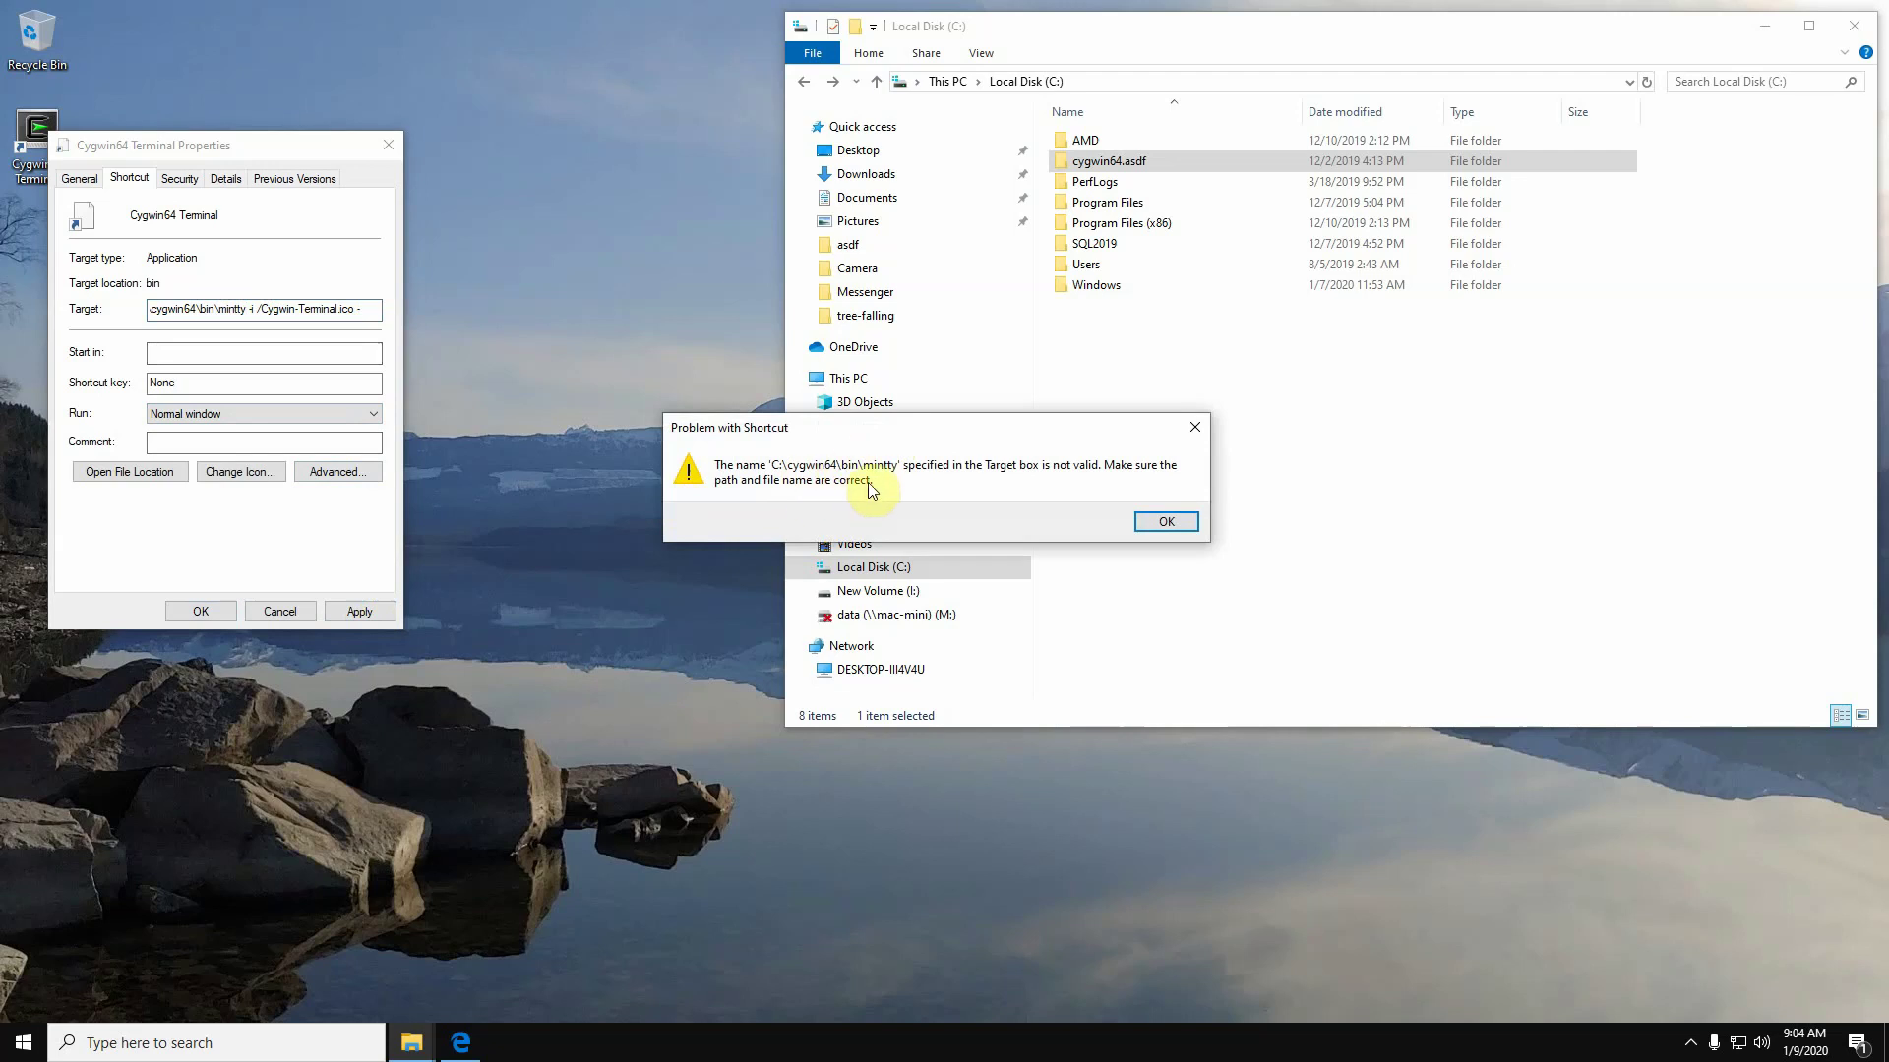
click(1166, 521)
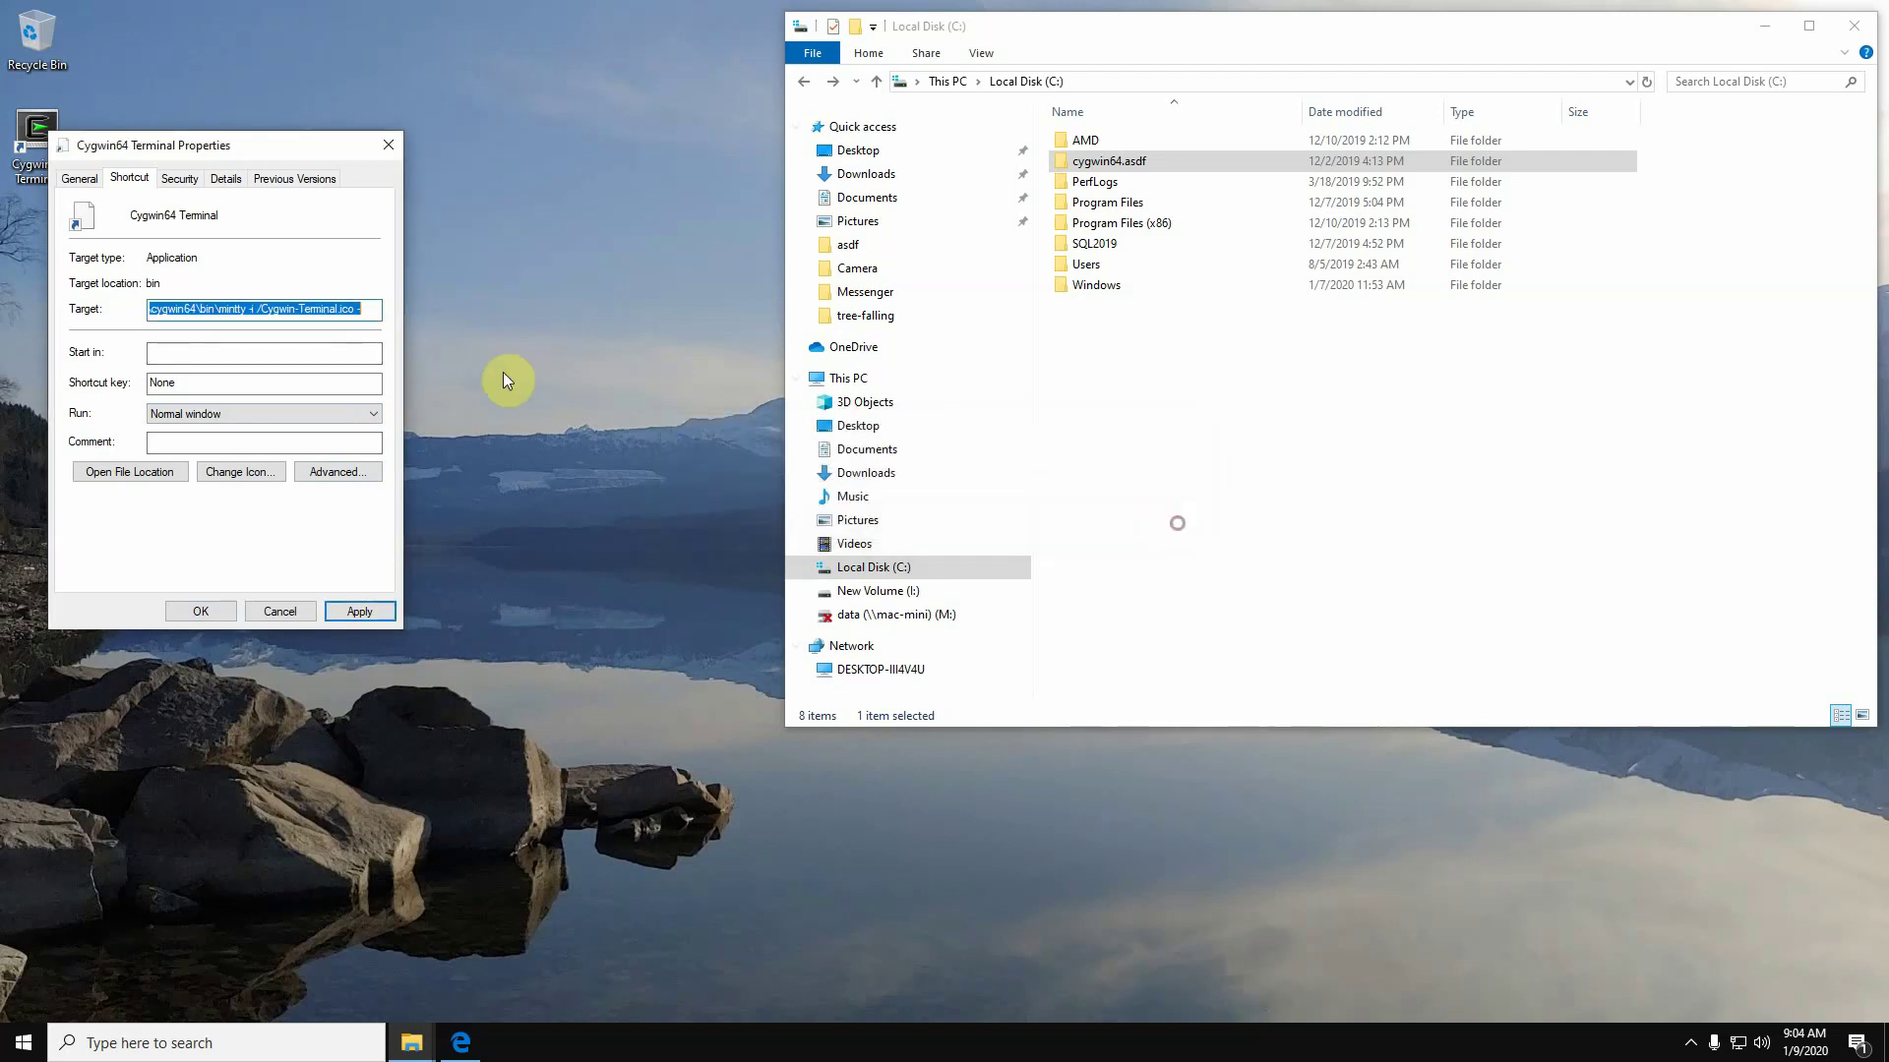
click(279, 609)
click(283, 611)
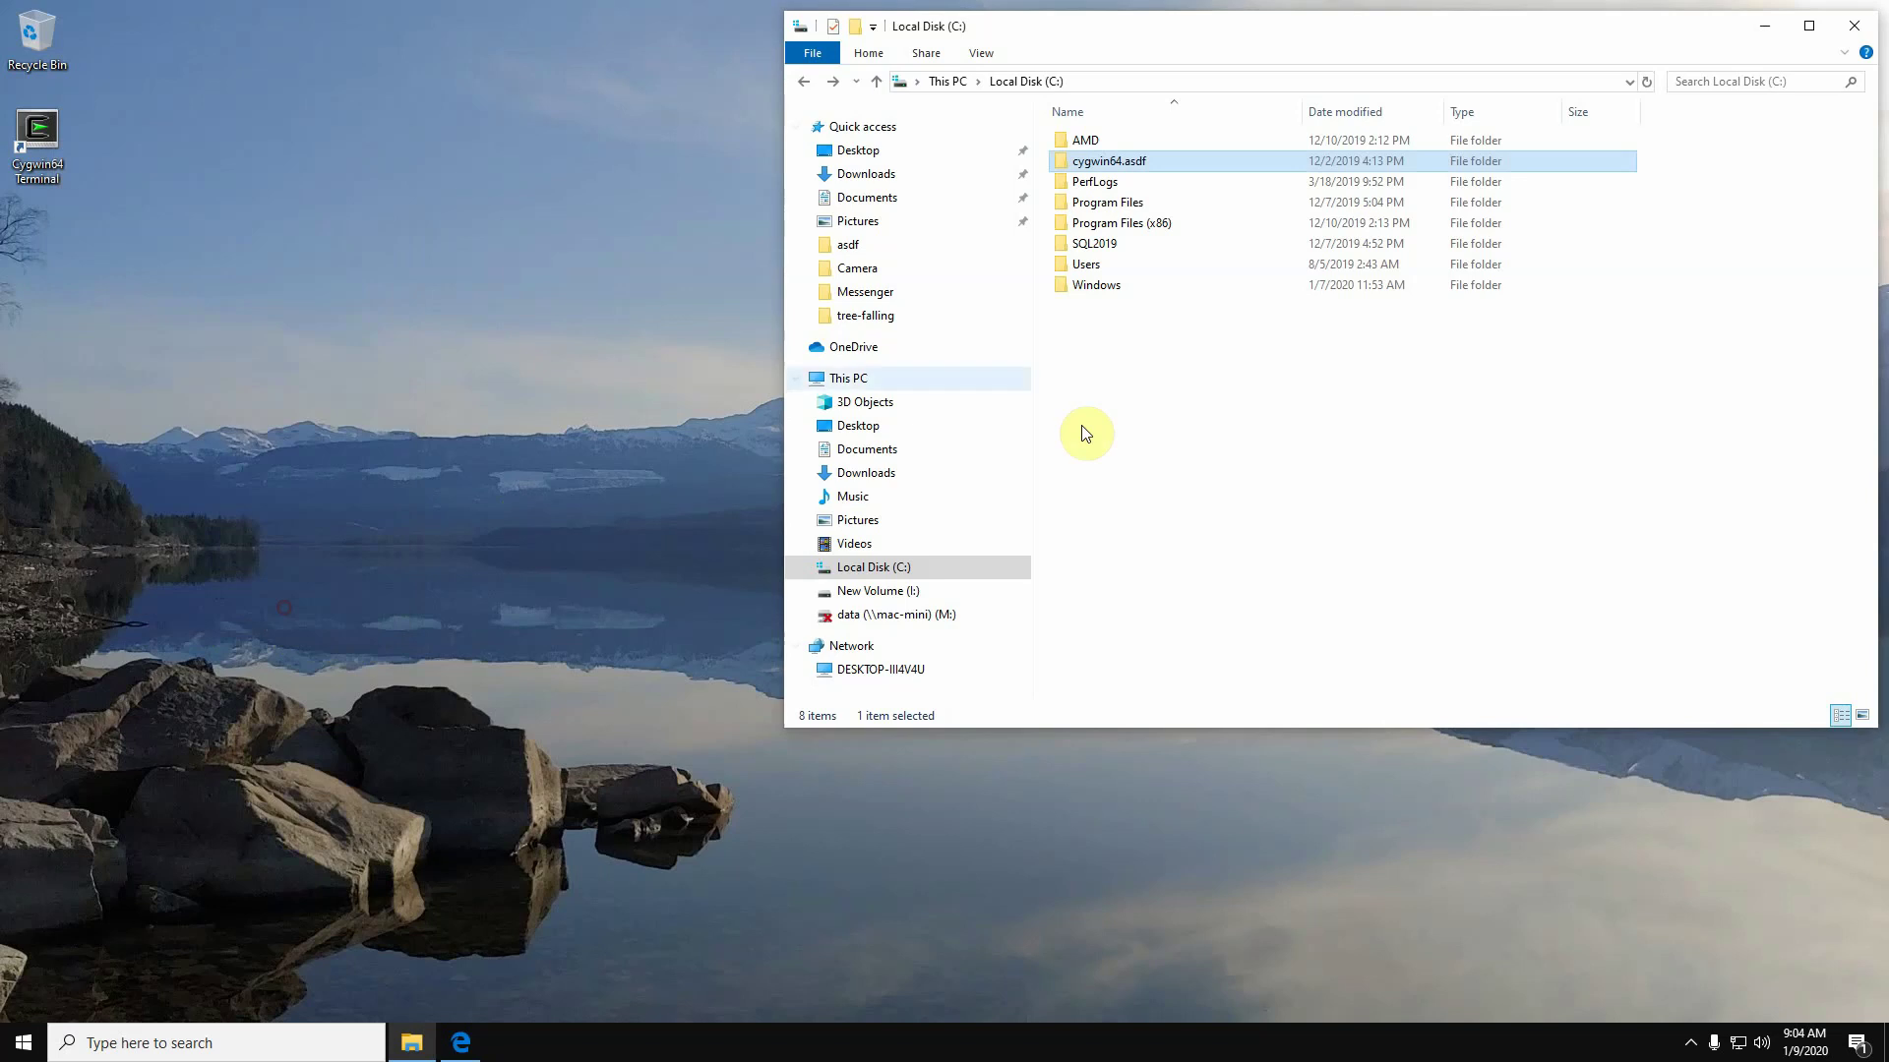
- Rename the cygwin64.asdf folder back to cygwin64
right_click(1147, 158)
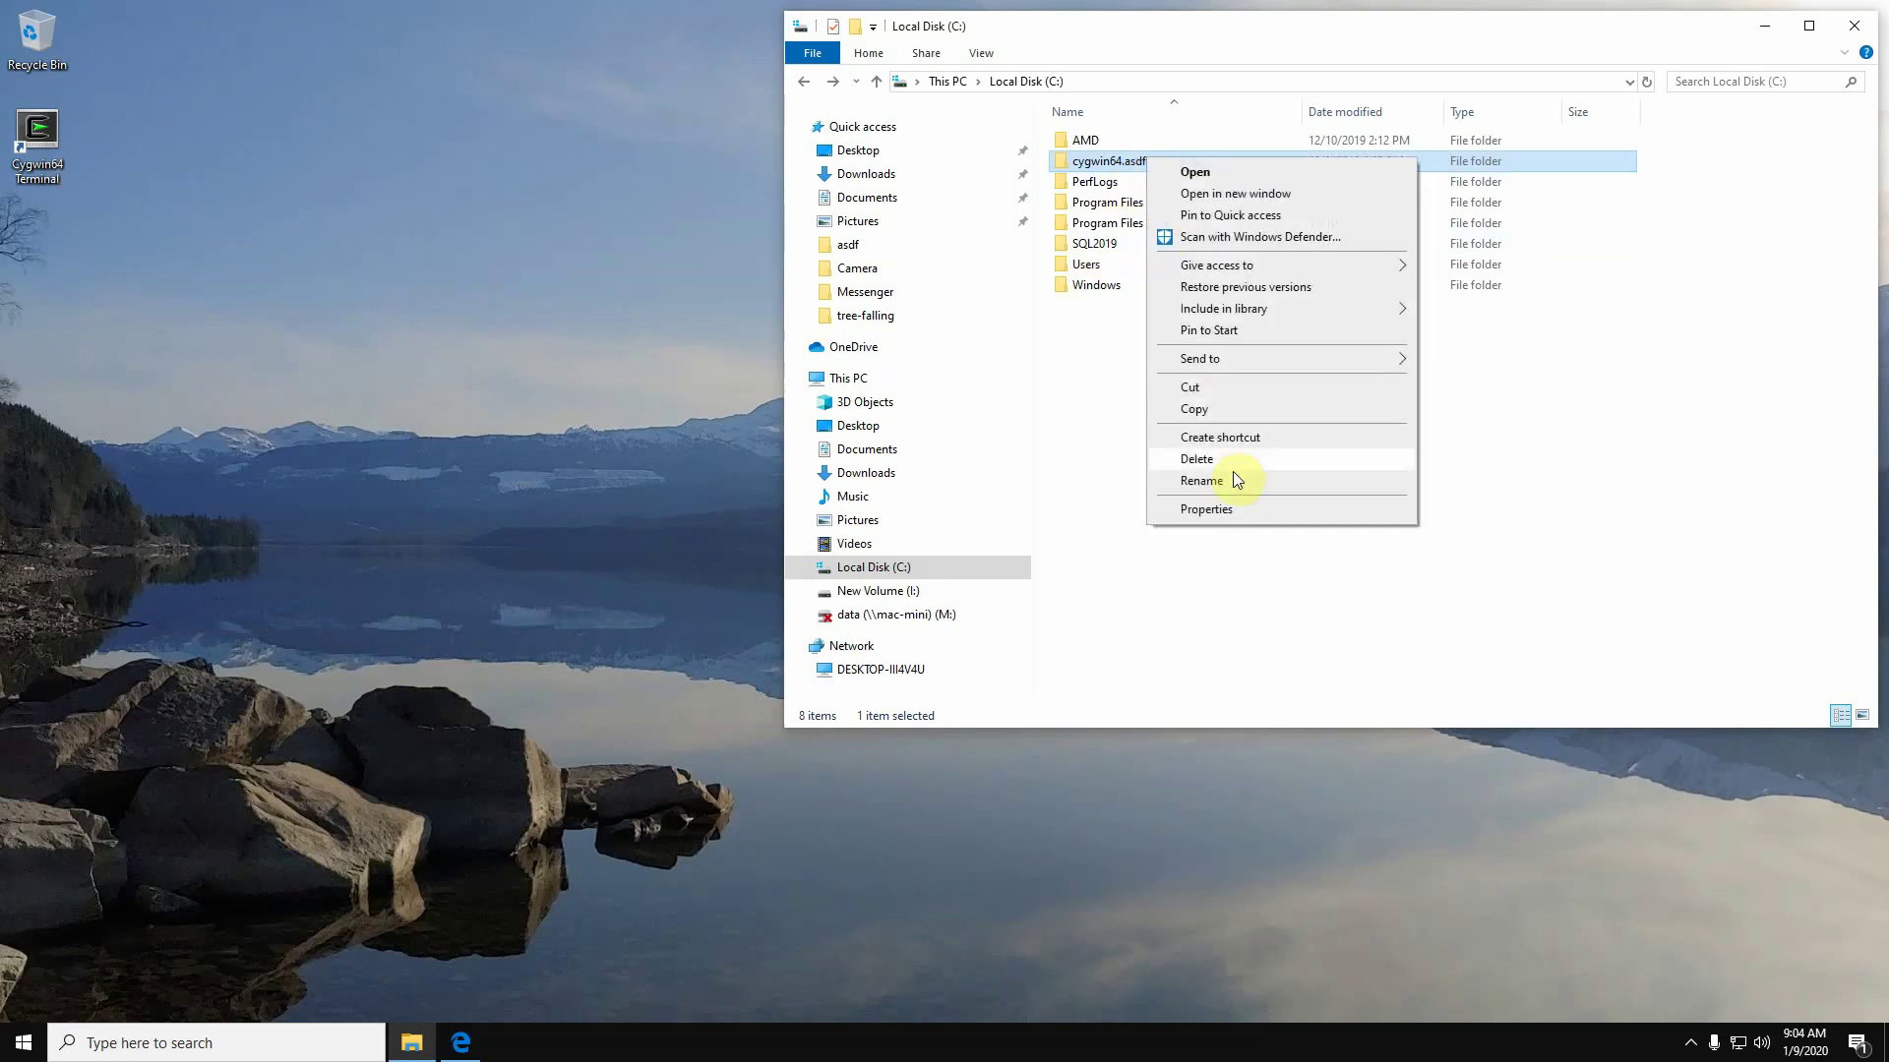
click(1229, 480)
click(1147, 161)
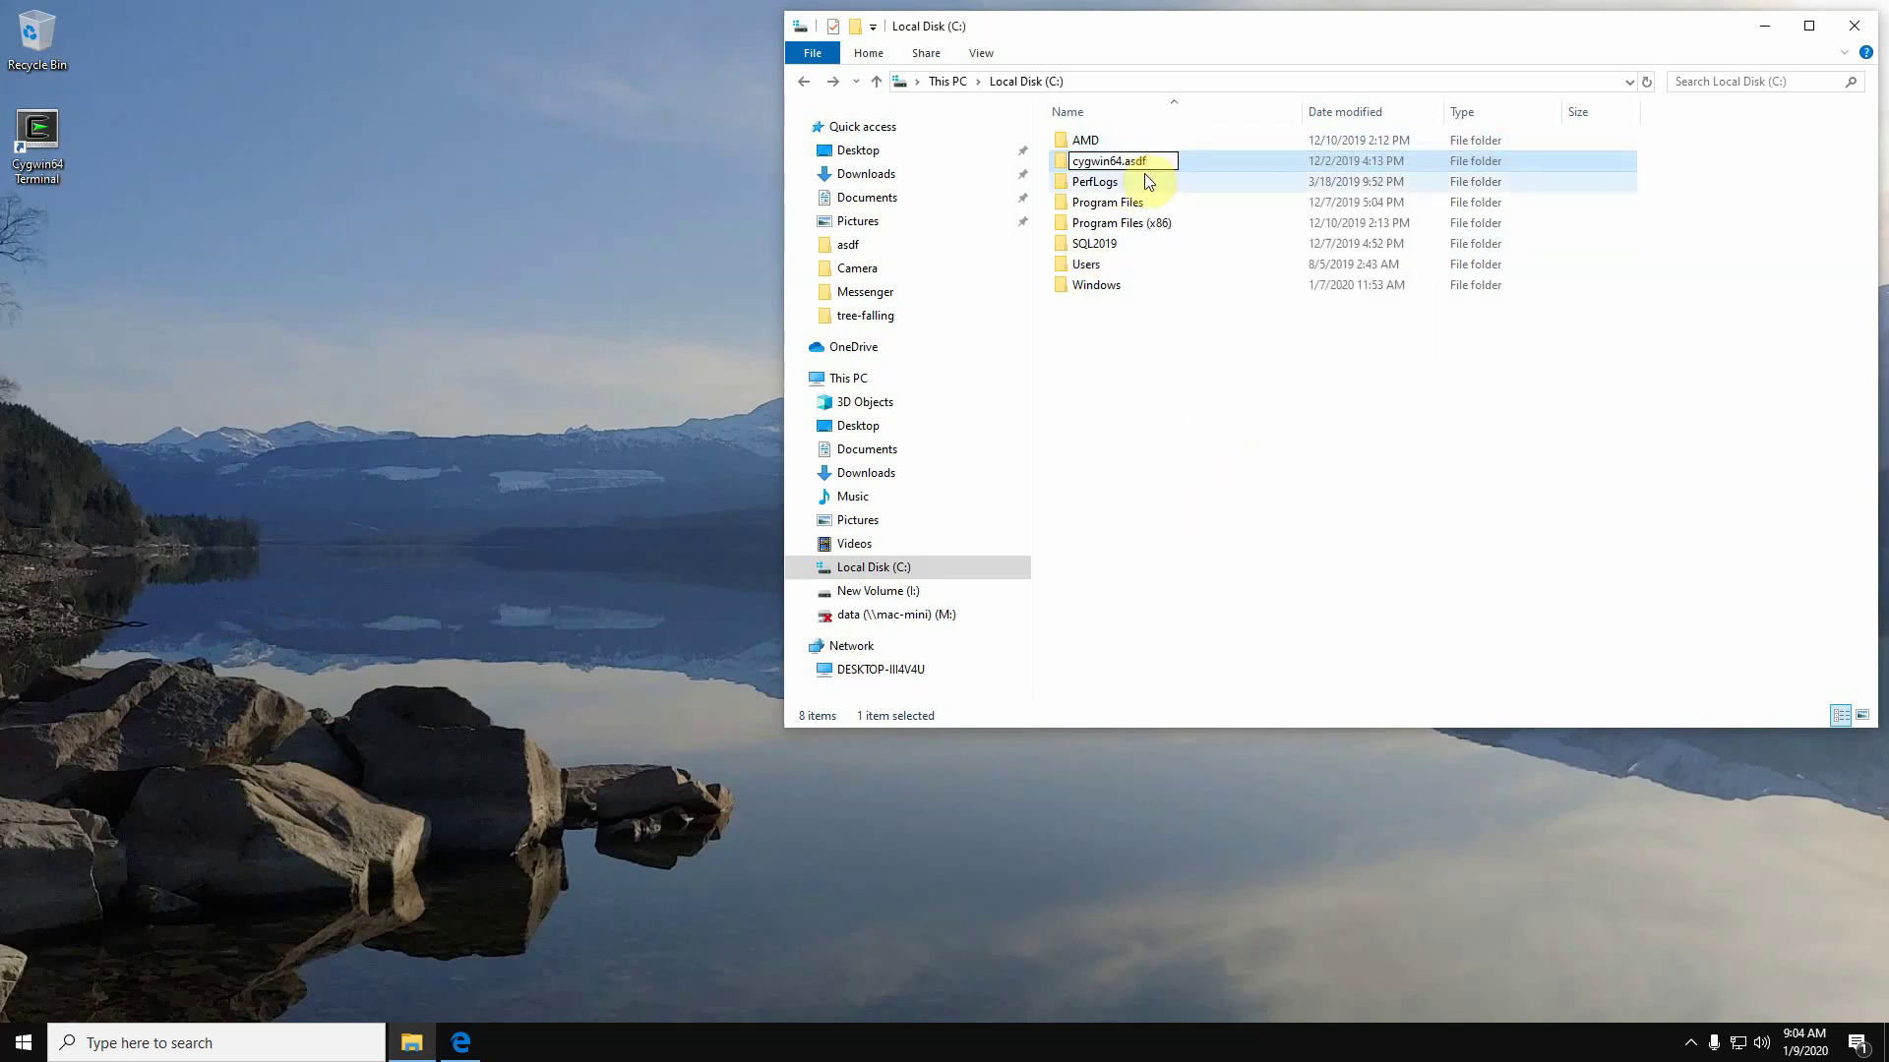
key(BackSpace)
key(BackSpace)
key(BackSpace)
key(BackSpace)
key(BackSpace)
key(Return)
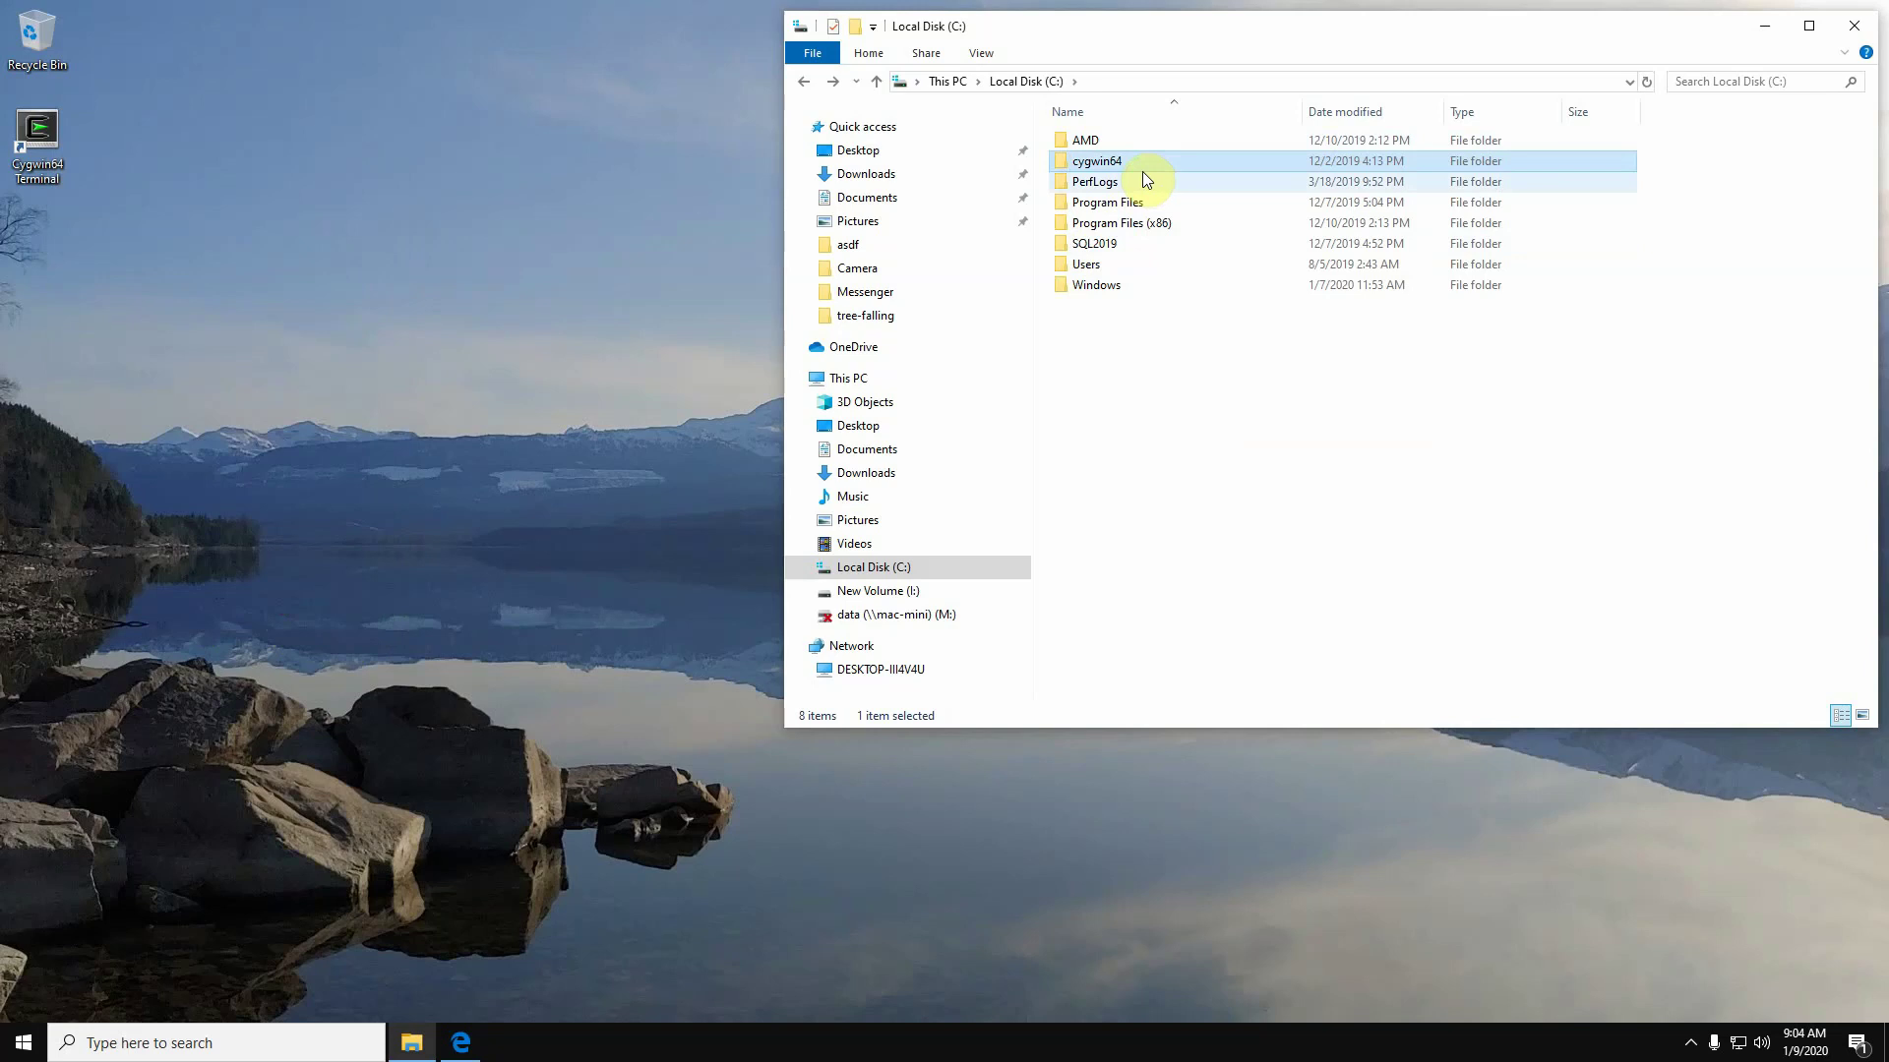
- Test the Cygwin64 Terminal desktop shortcut by launching the terminal, and close its window
double_click(41, 132)
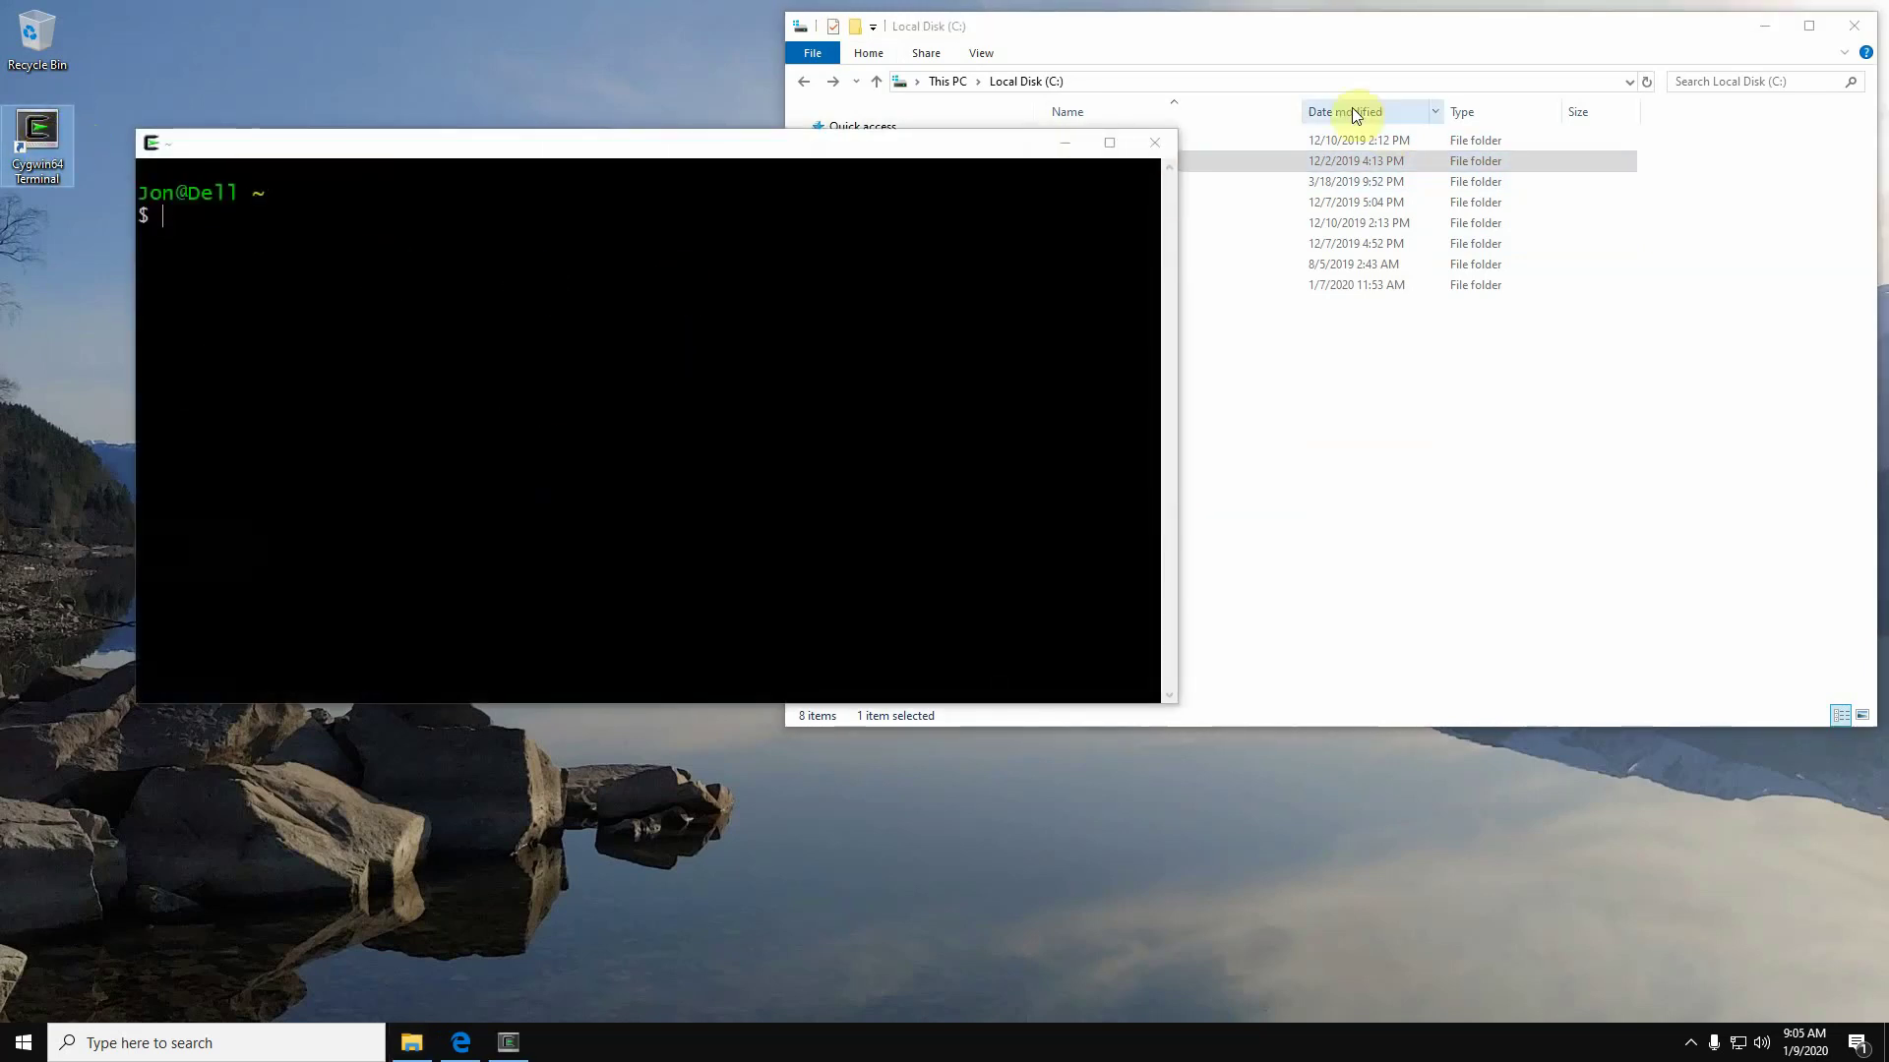
drag(887, 155, 890, 303)
click(1165, 289)
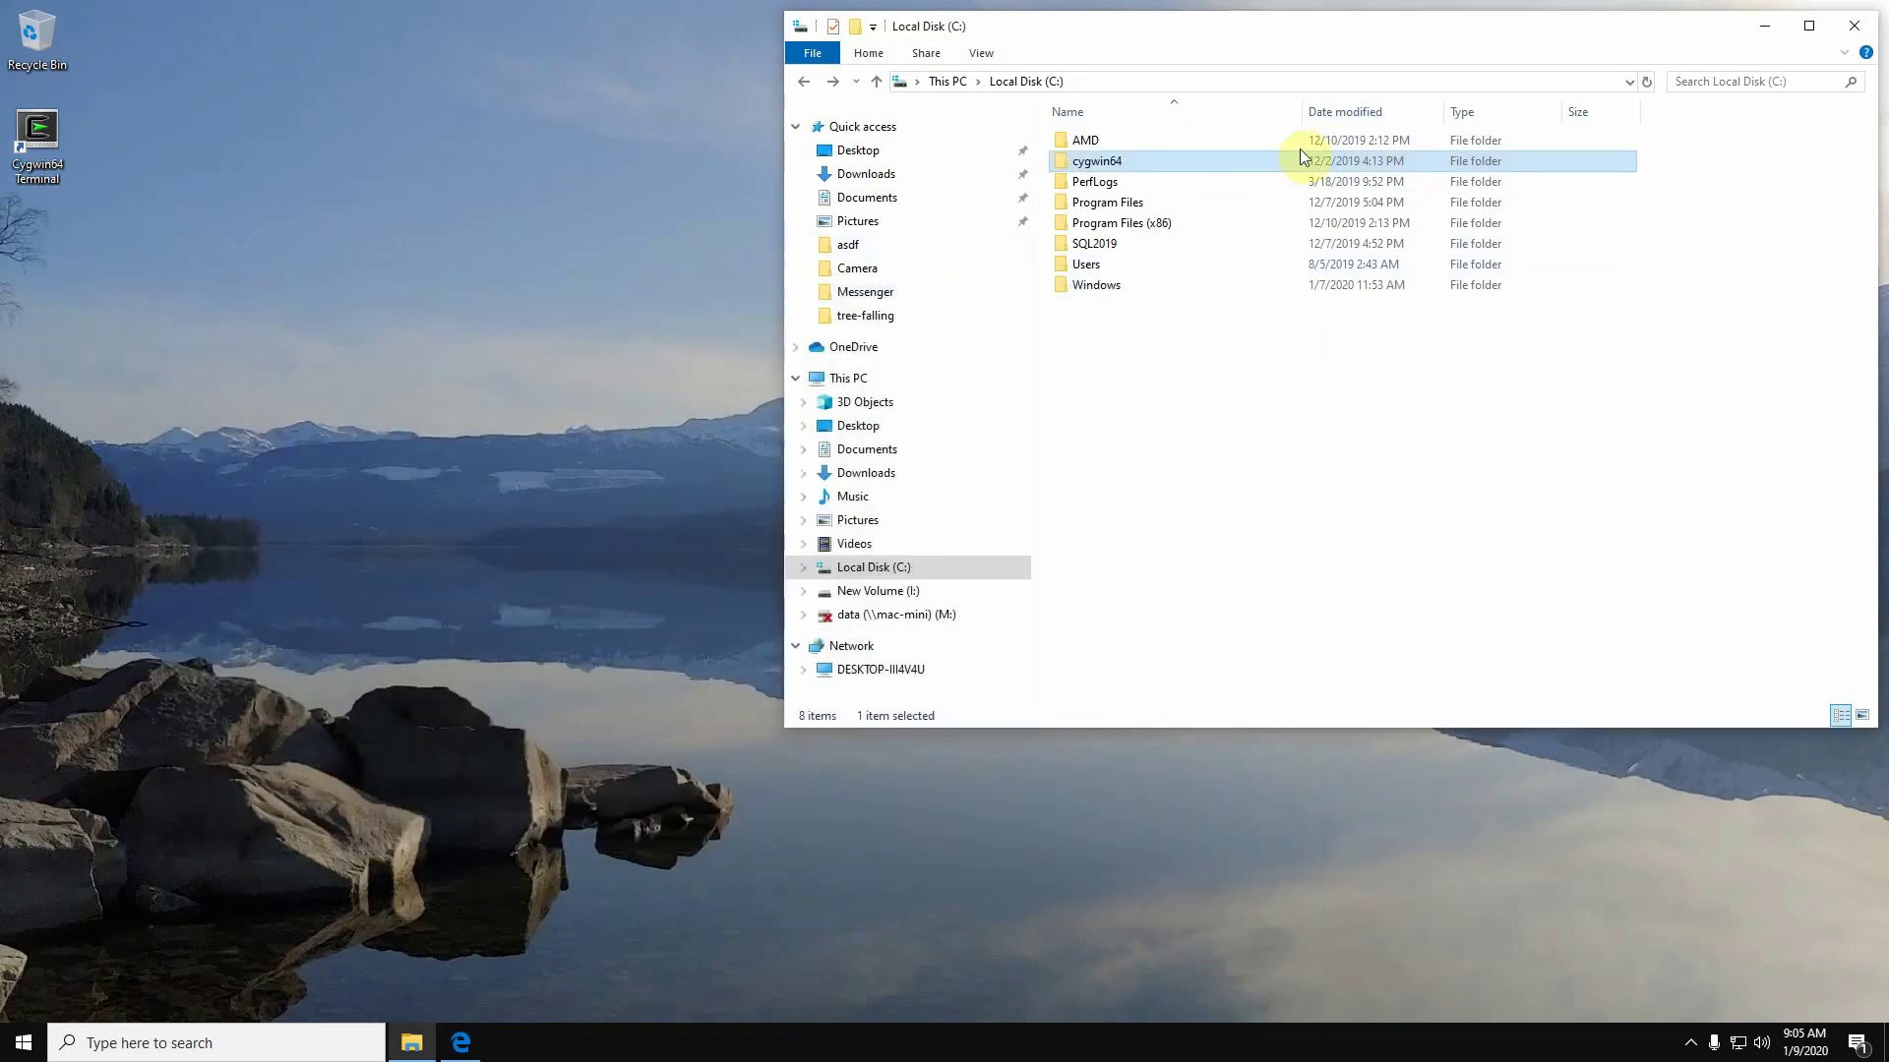
- Create a desktop shortcut to the mintty application in the cygwin64\bin folder
double_click(1059, 160)
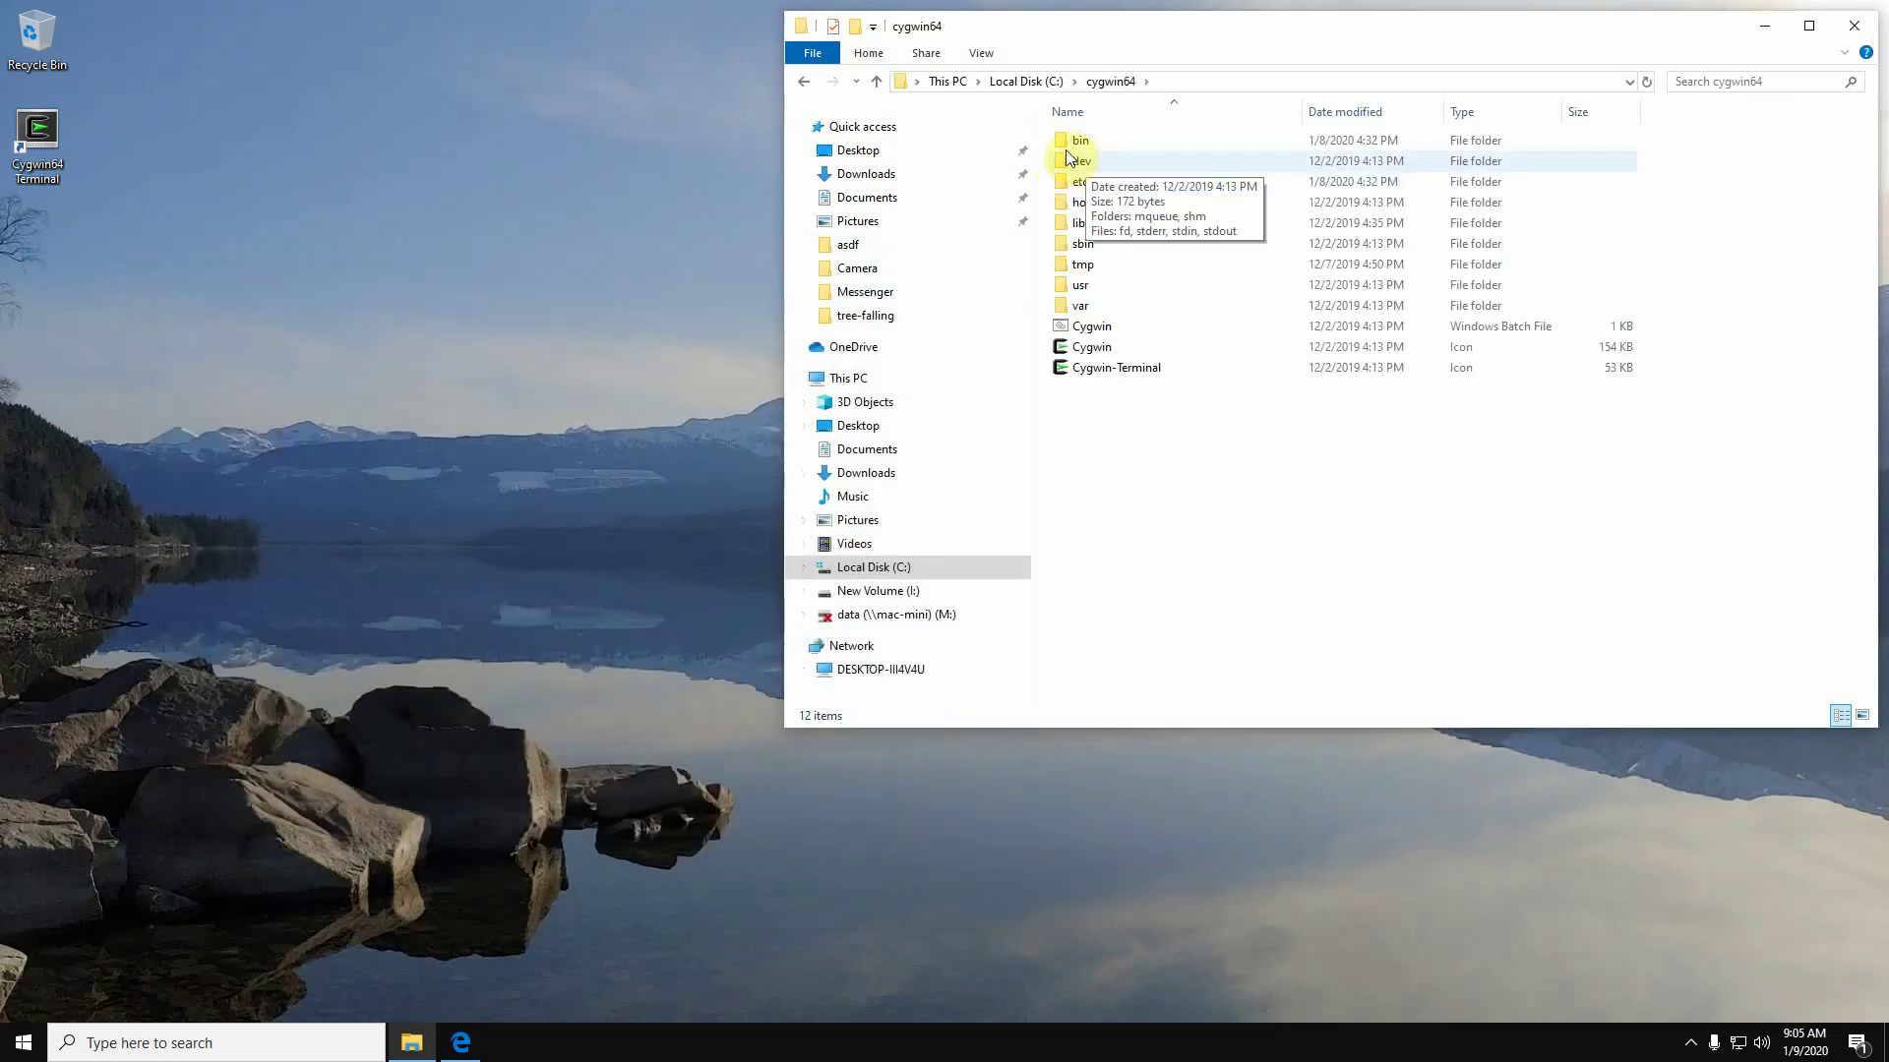
double_click(1058, 139)
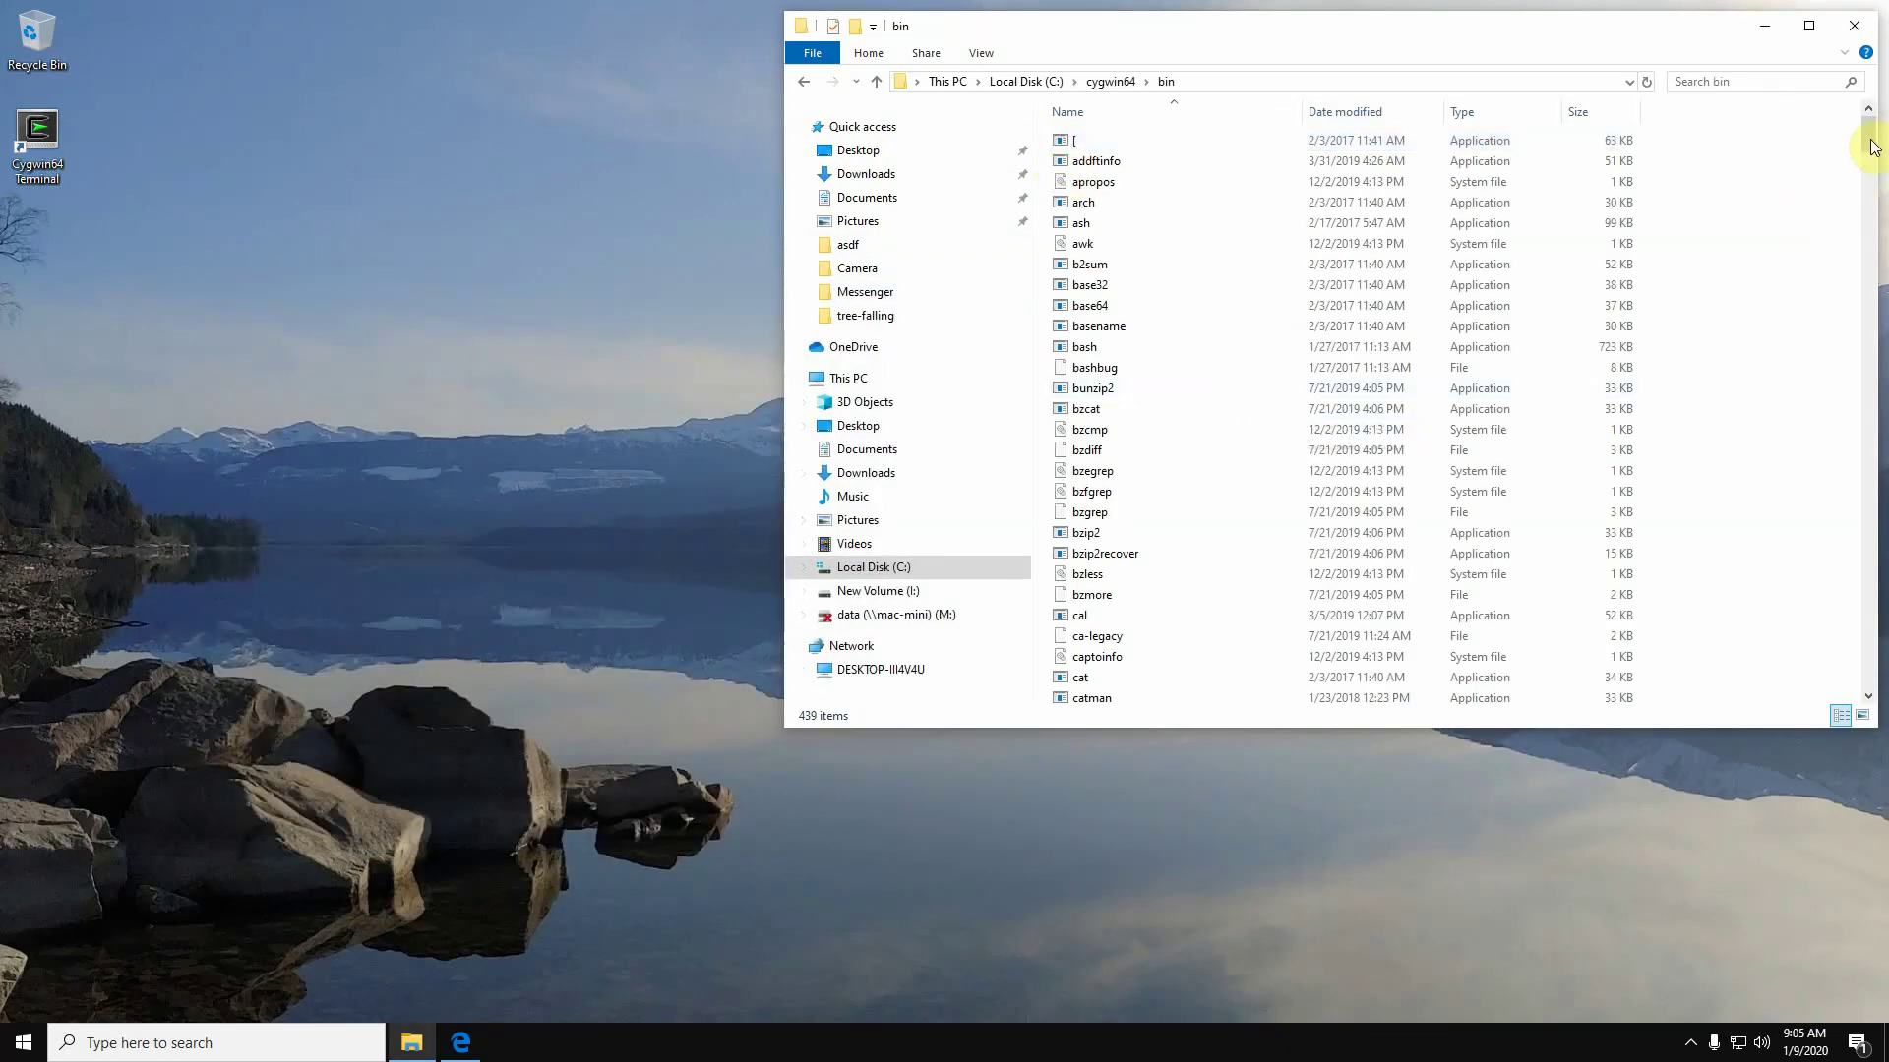
drag(1867, 139, 1879, 450)
click(1090, 177)
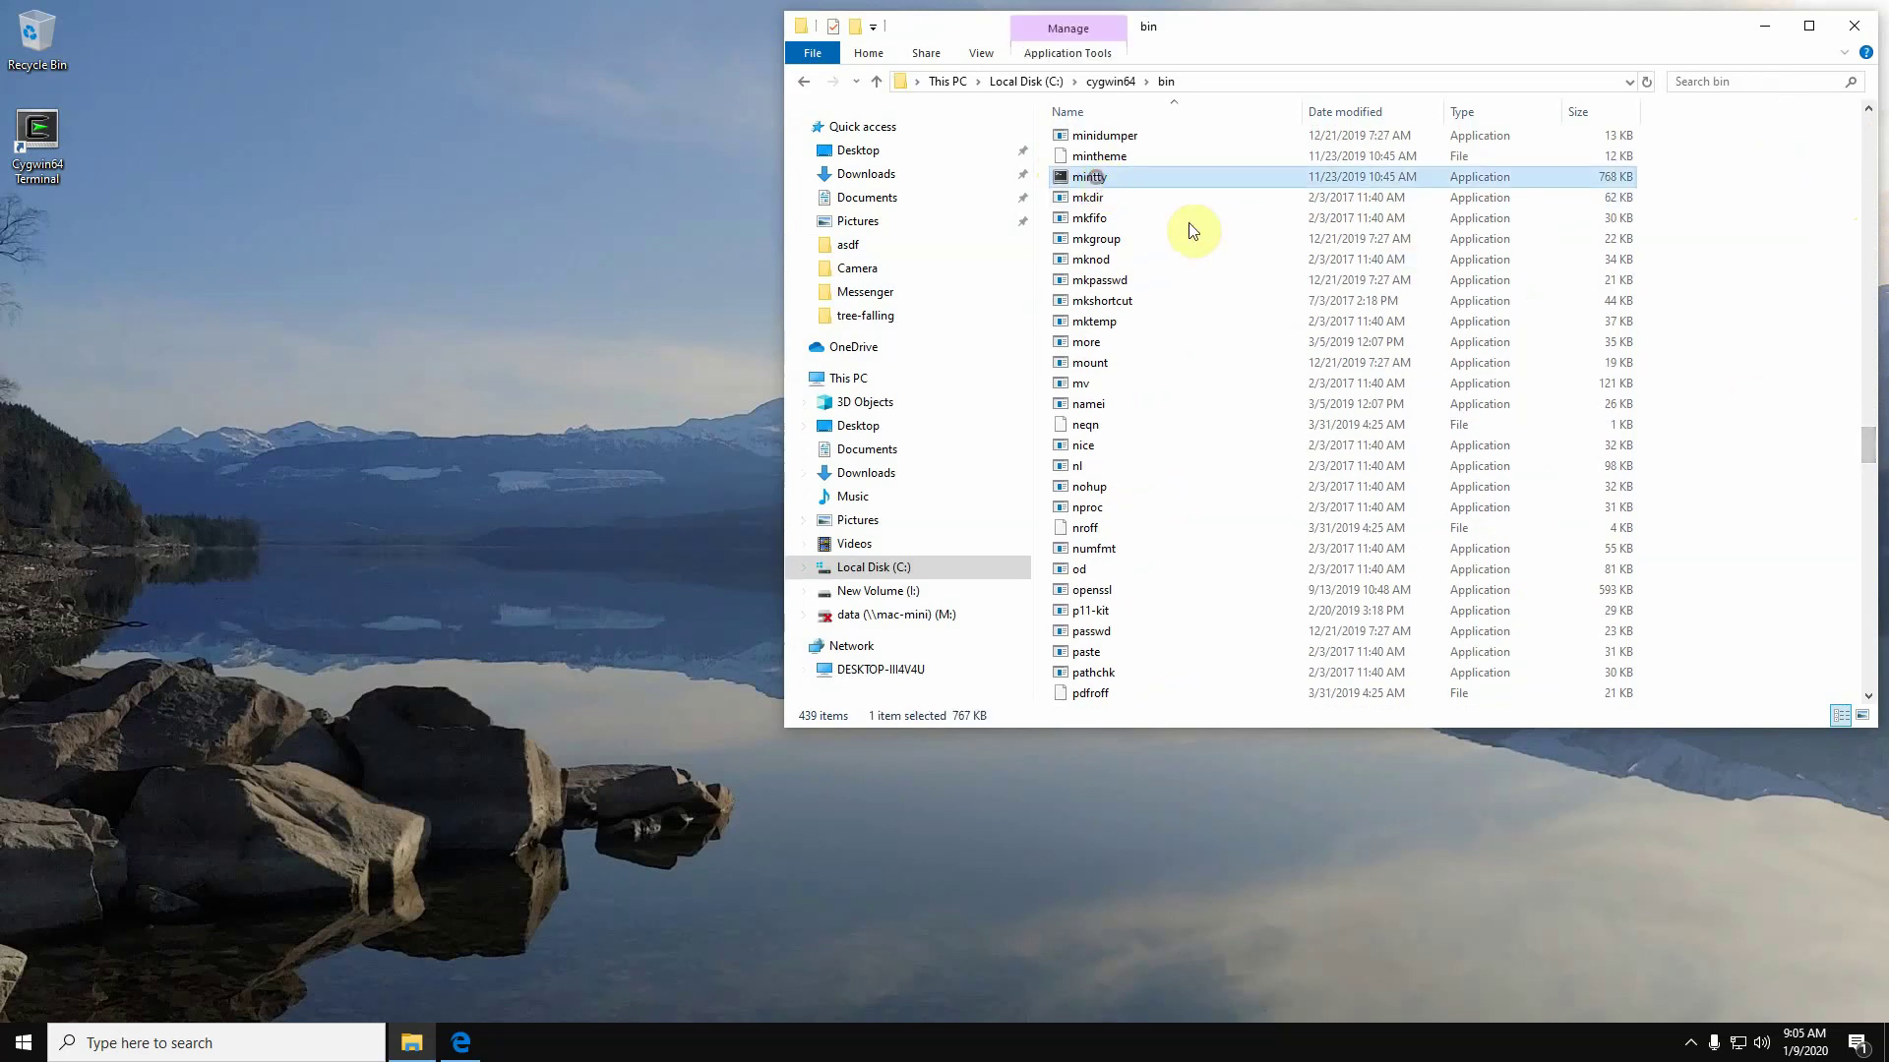
right_click(1191, 177)
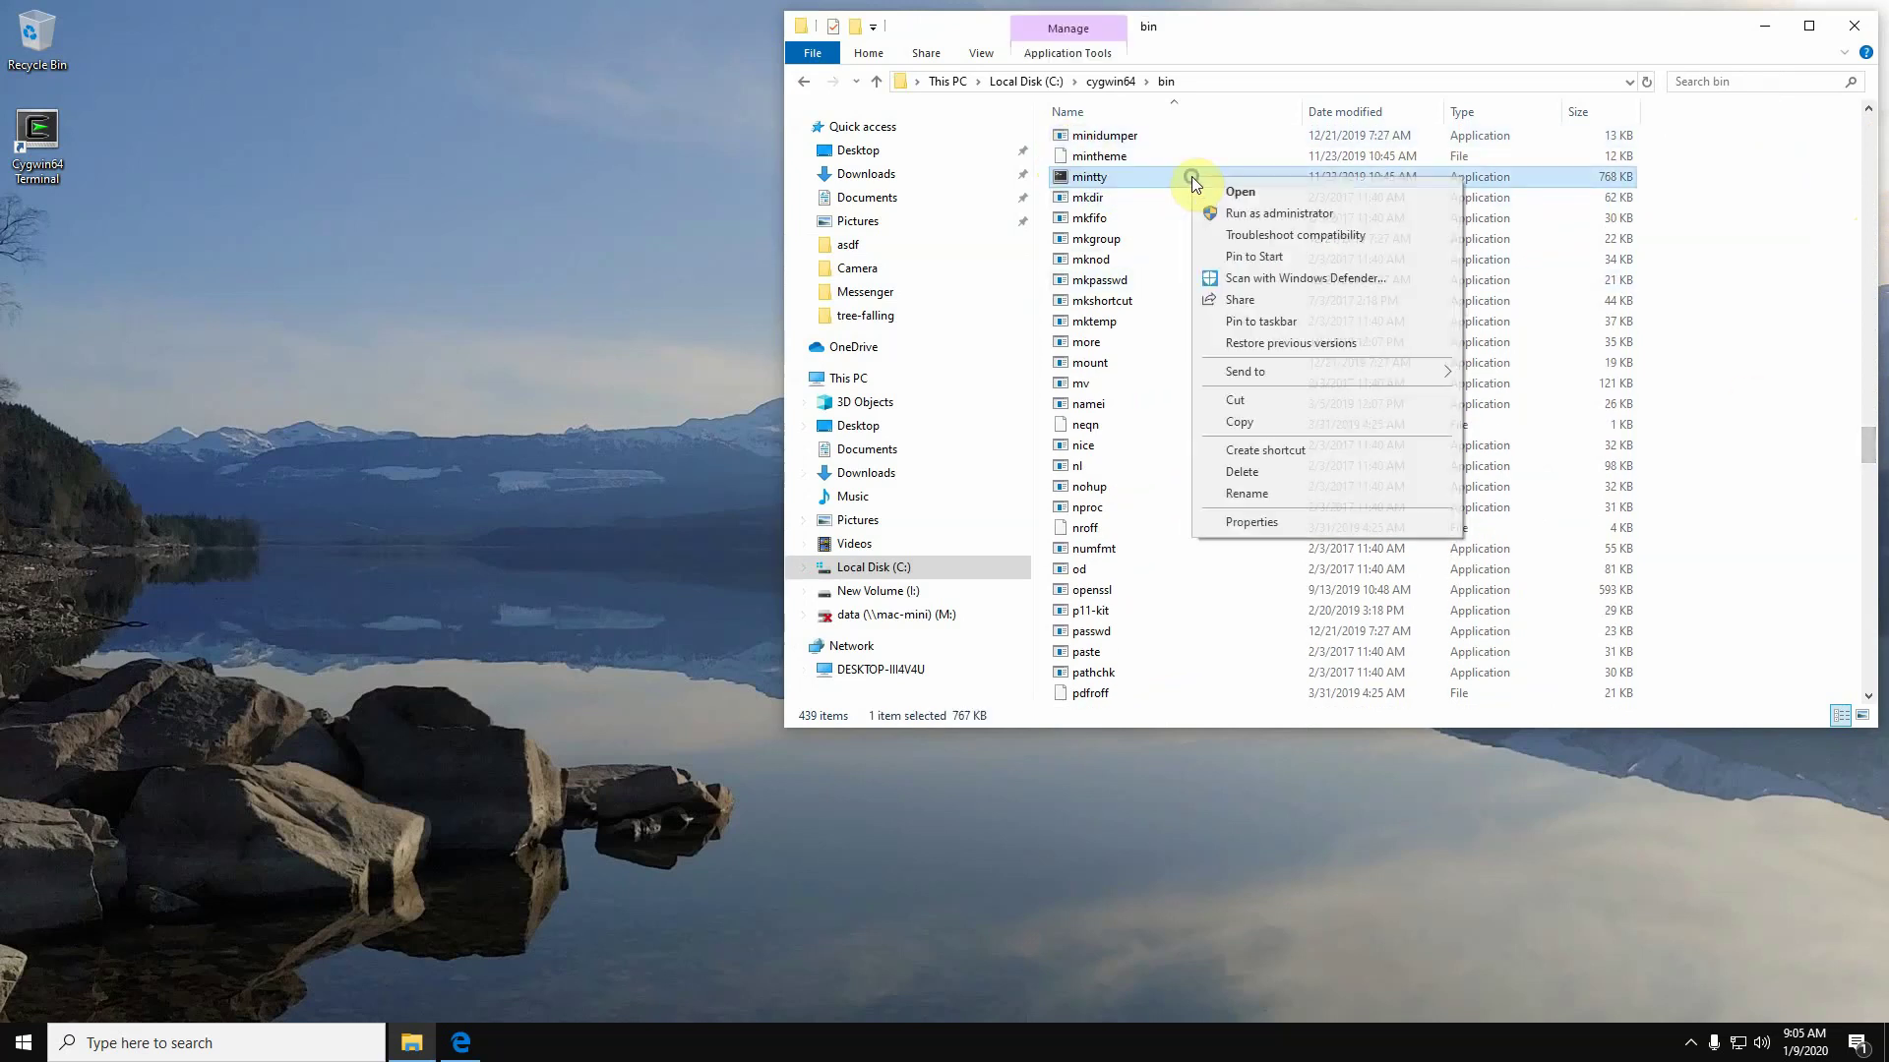
mouse_move(1271, 371)
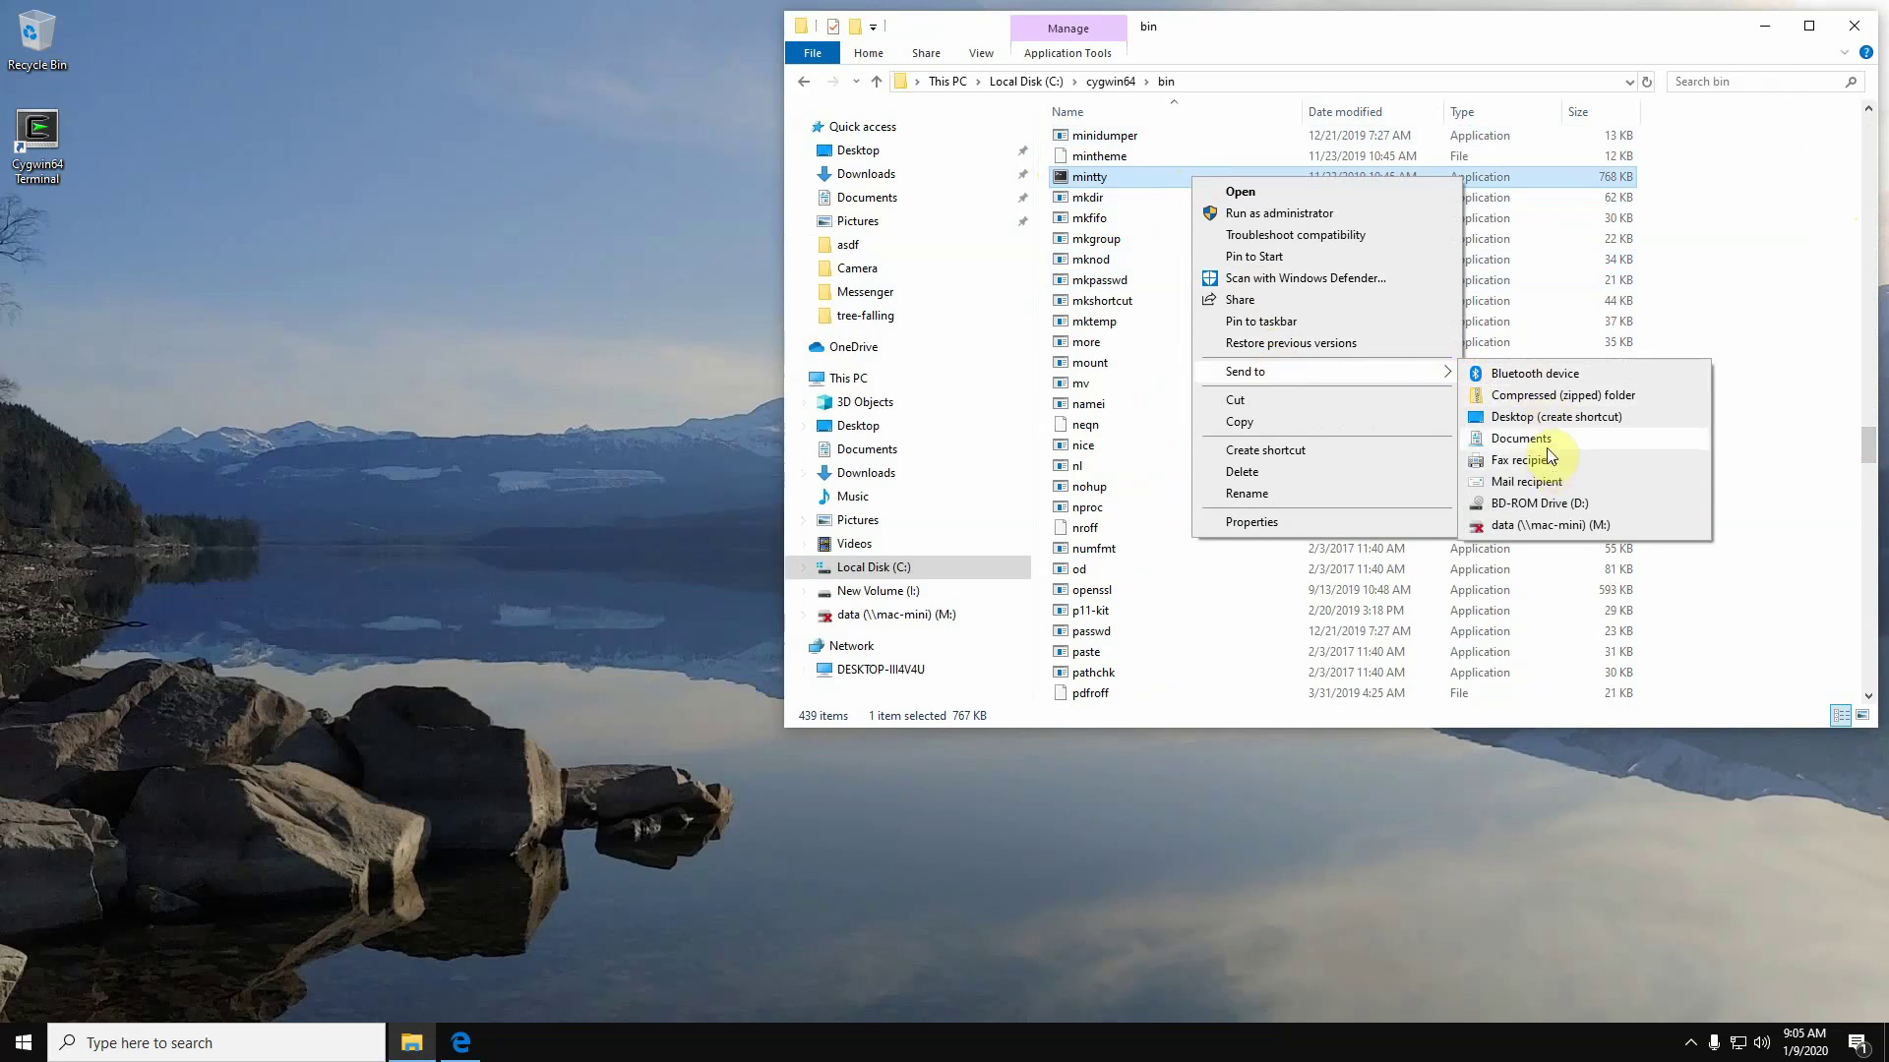
click(1549, 416)
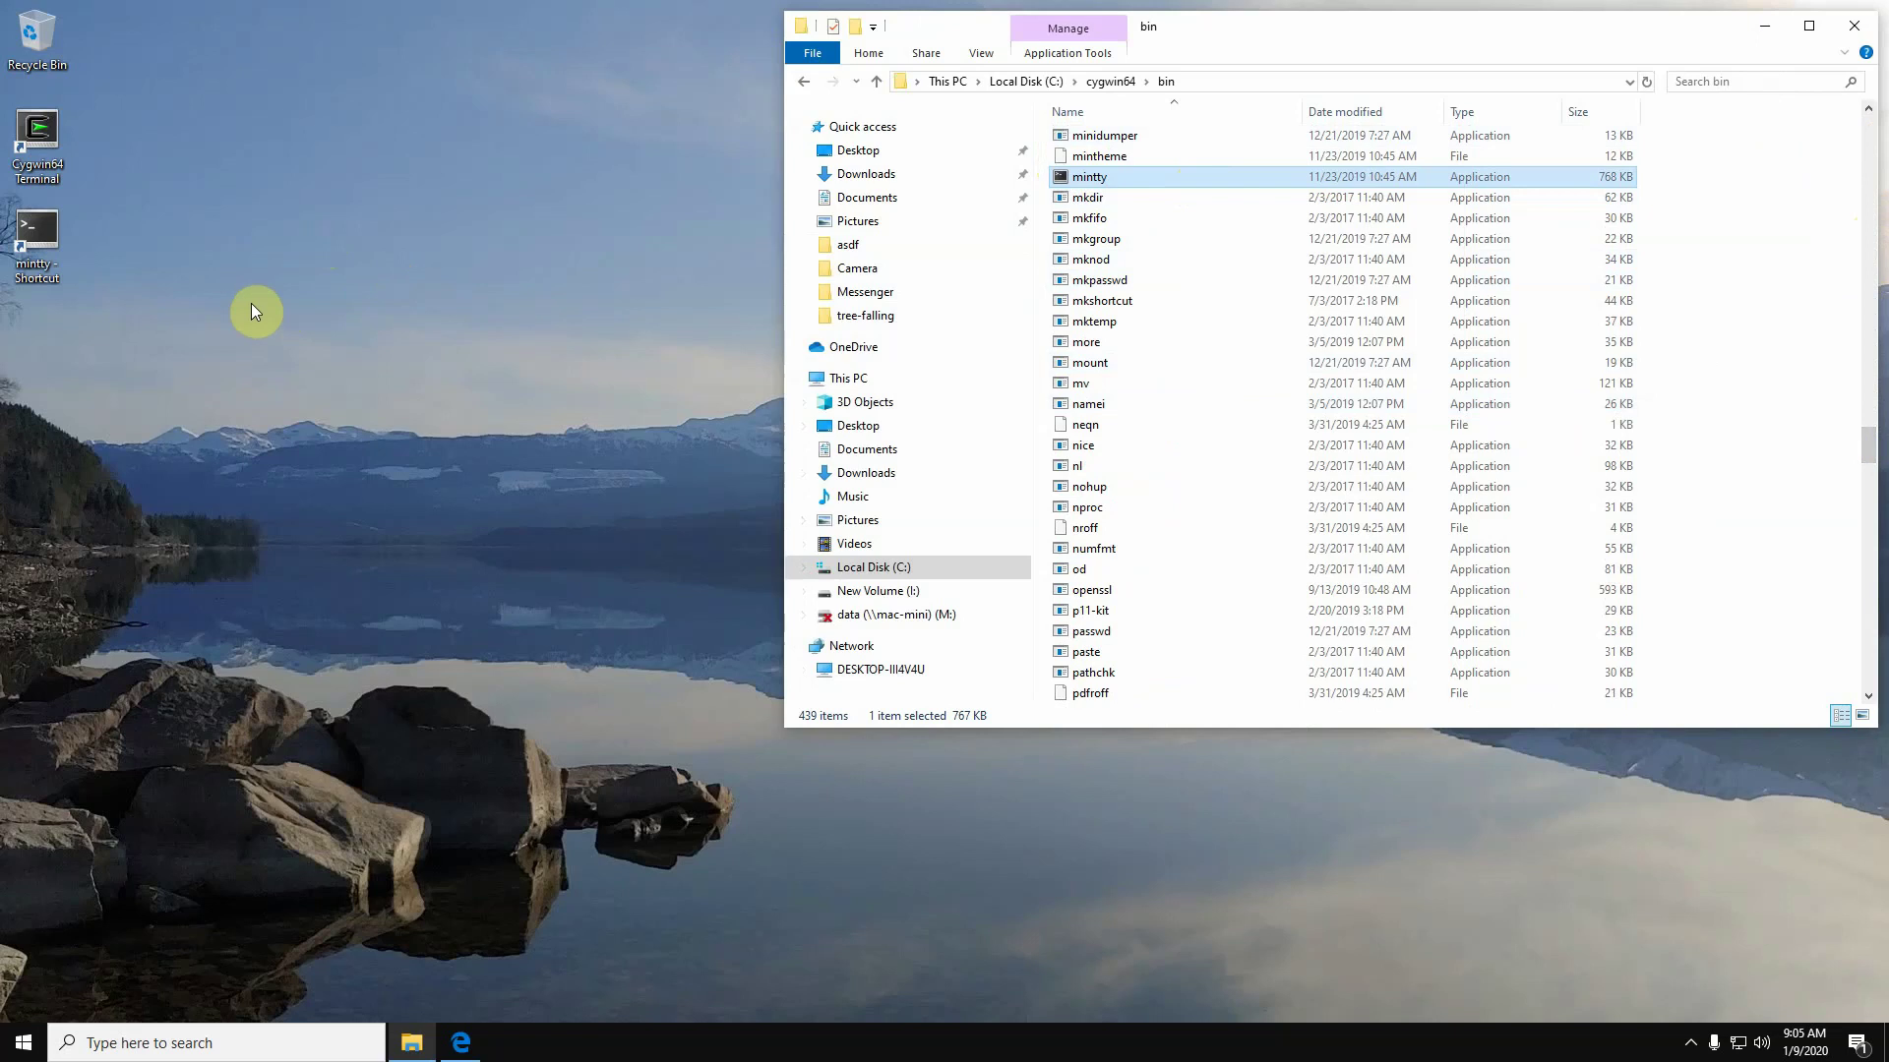
- Launch the mintty desktop shortcut, move its window below the desktop icons, and examine the directory shown in its prompt
double_click(38, 234)
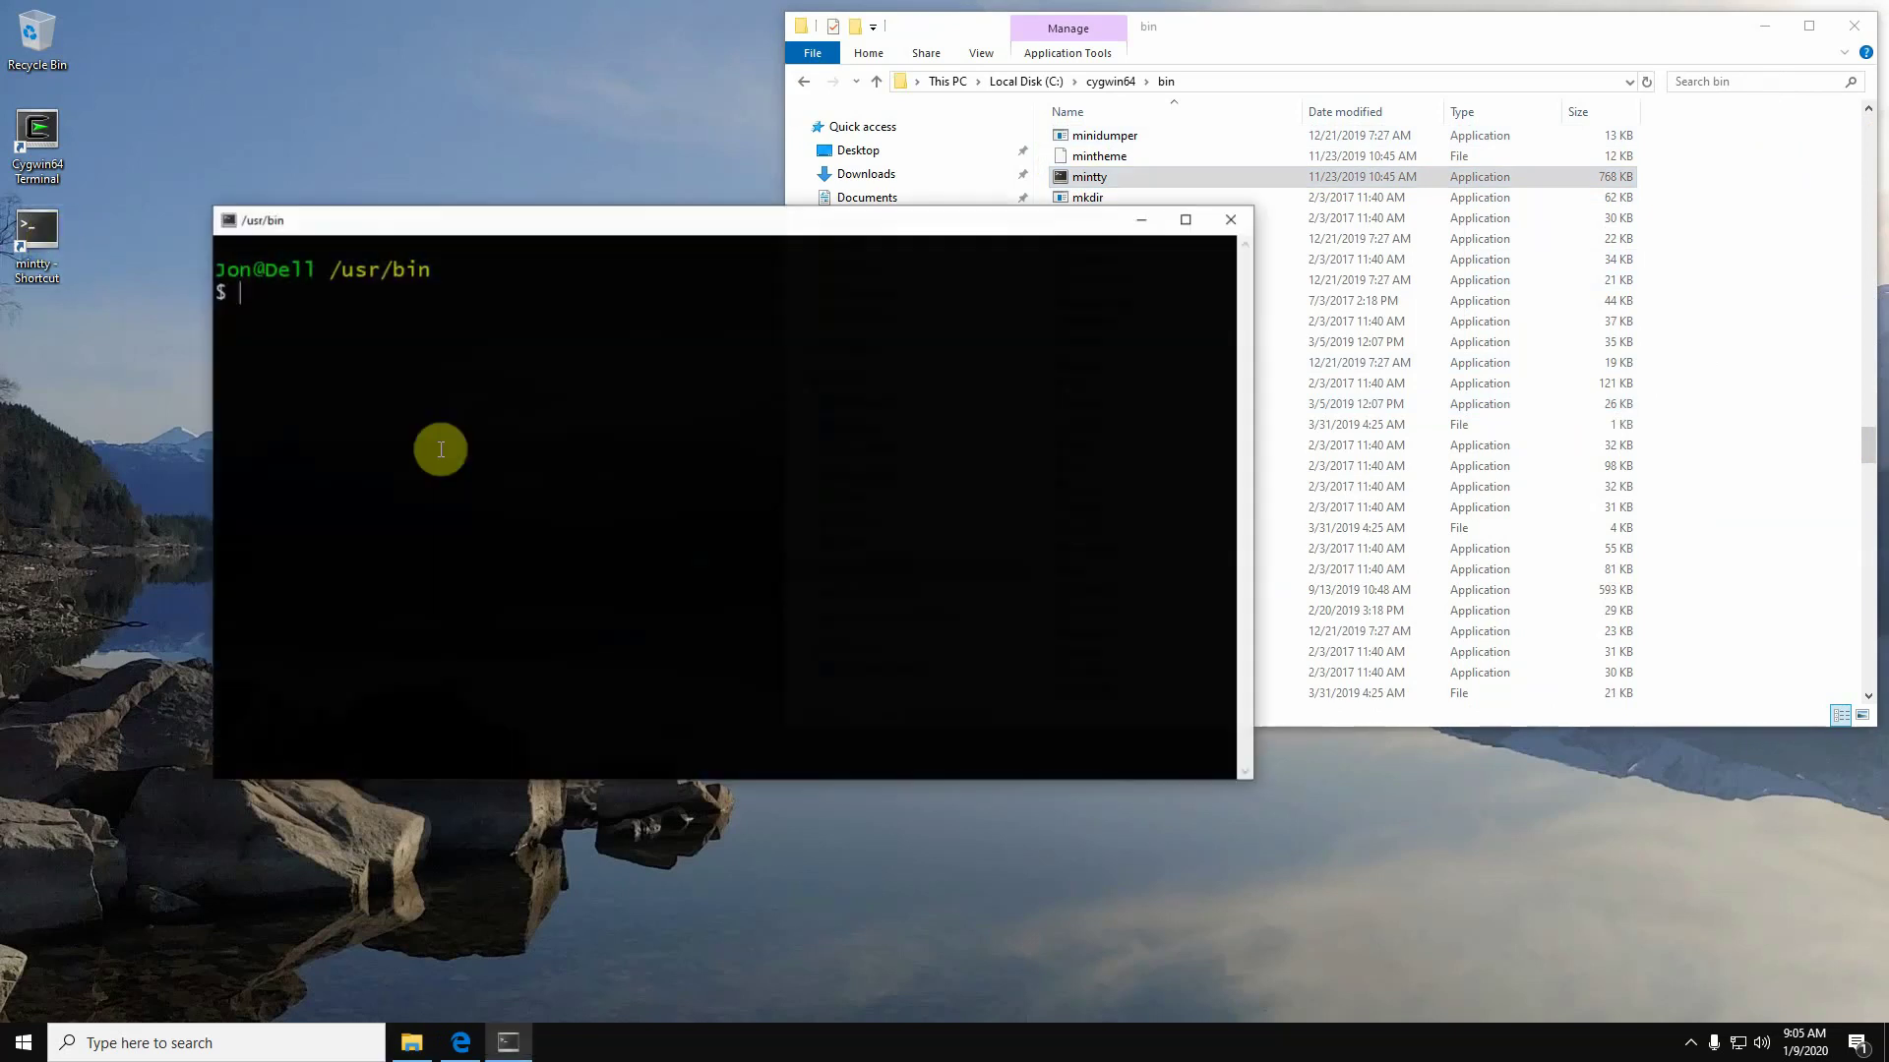
drag(675, 221, 511, 507)
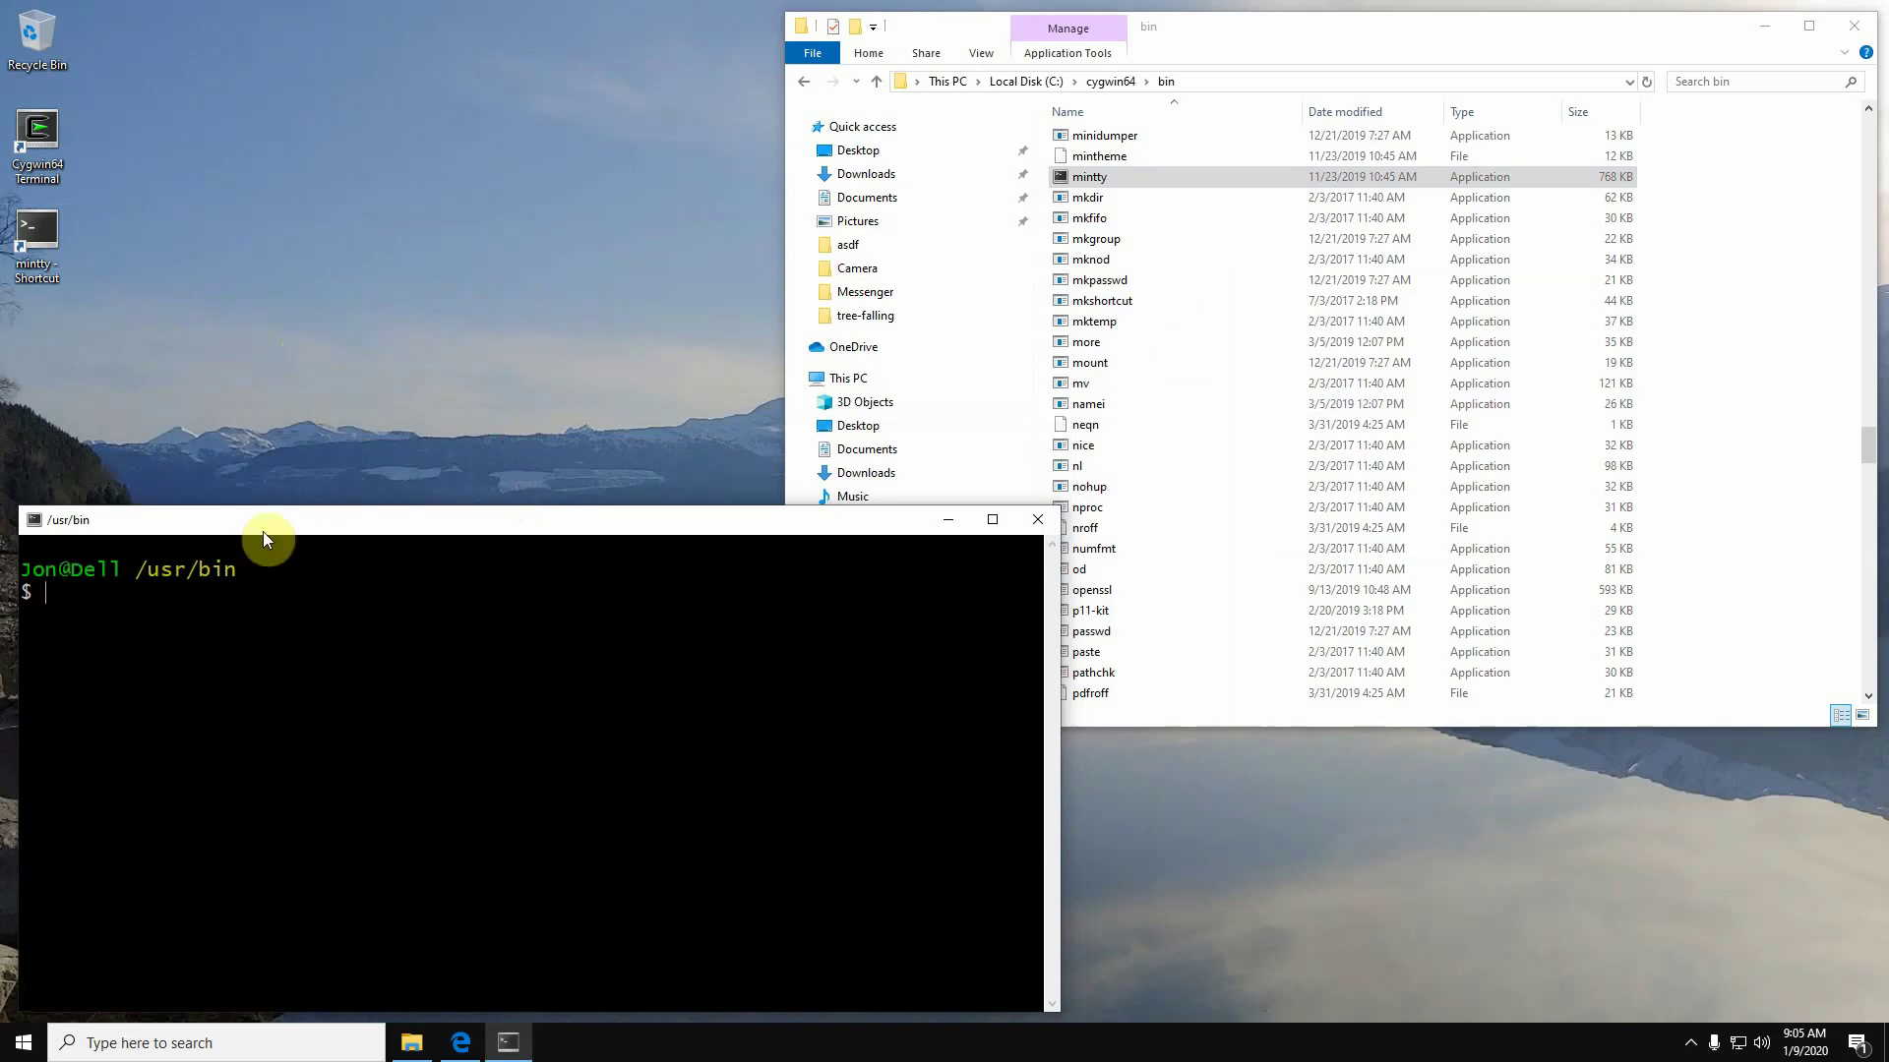
click(134, 573)
drag(134, 574, 275, 565)
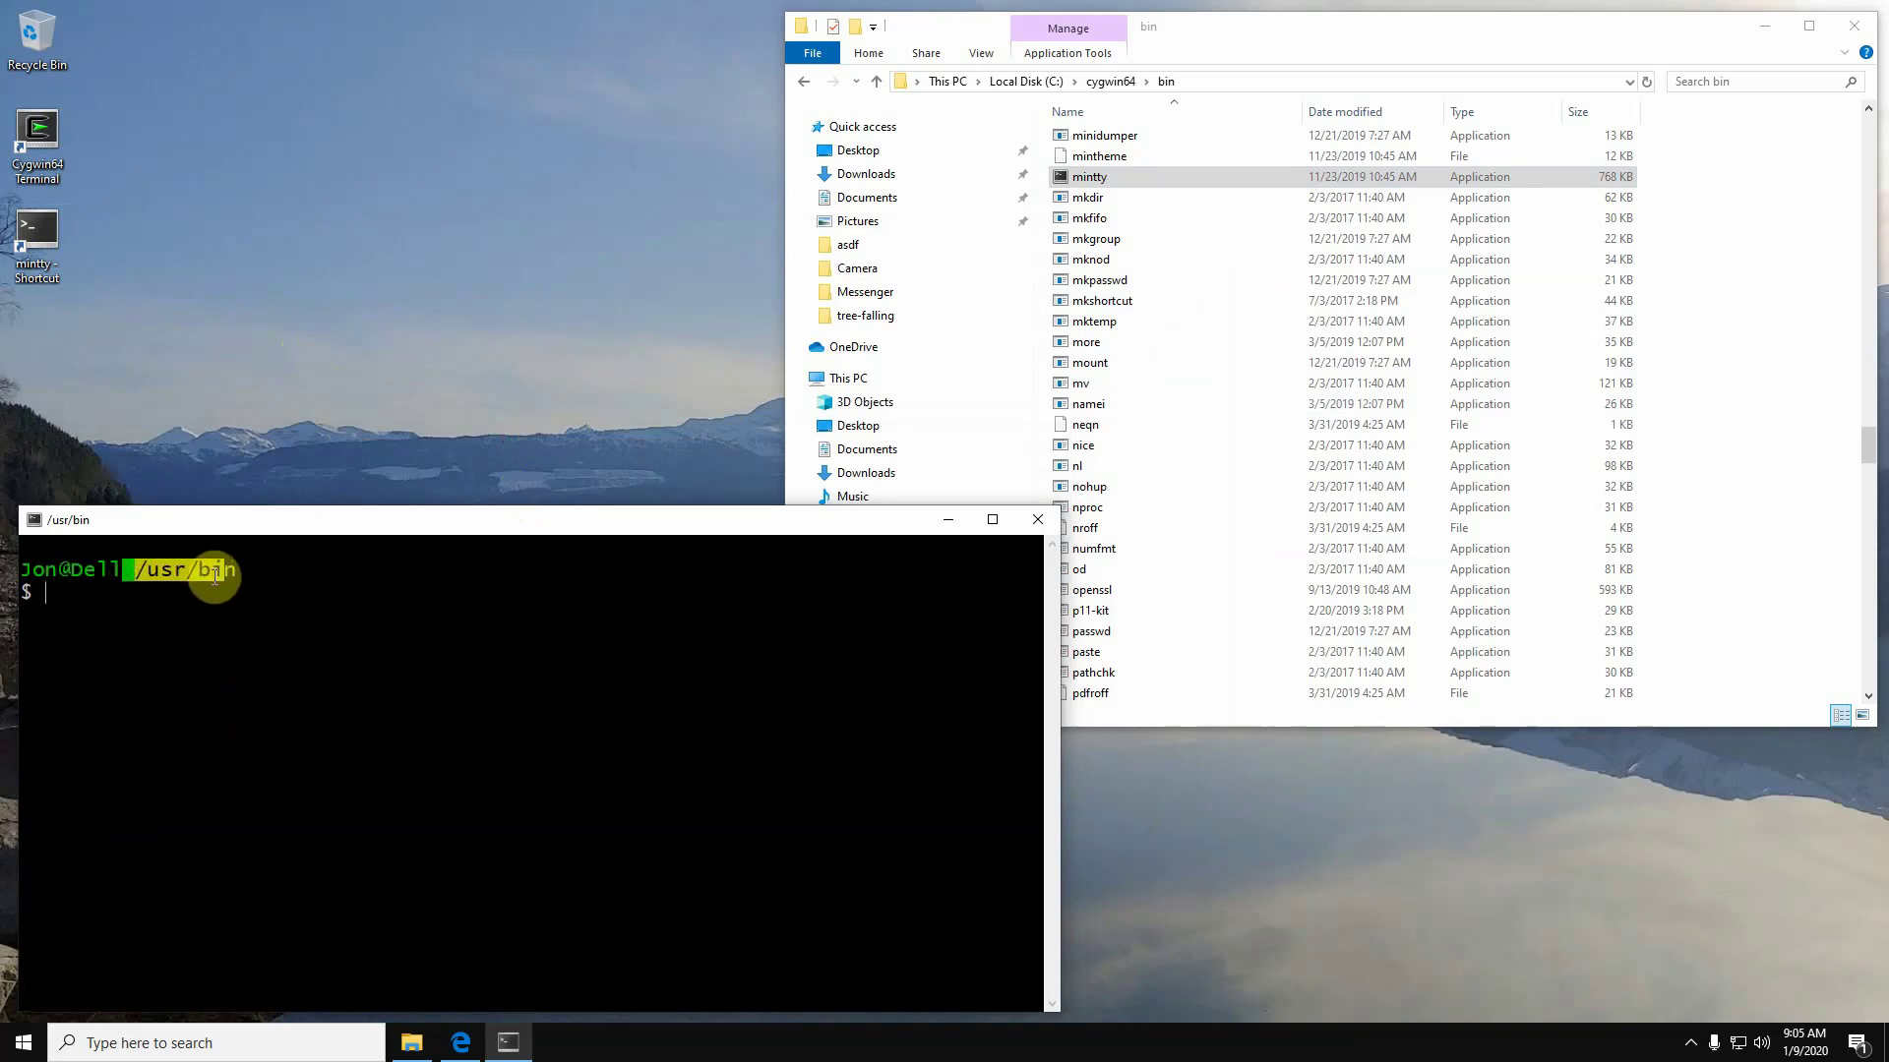
click(245, 333)
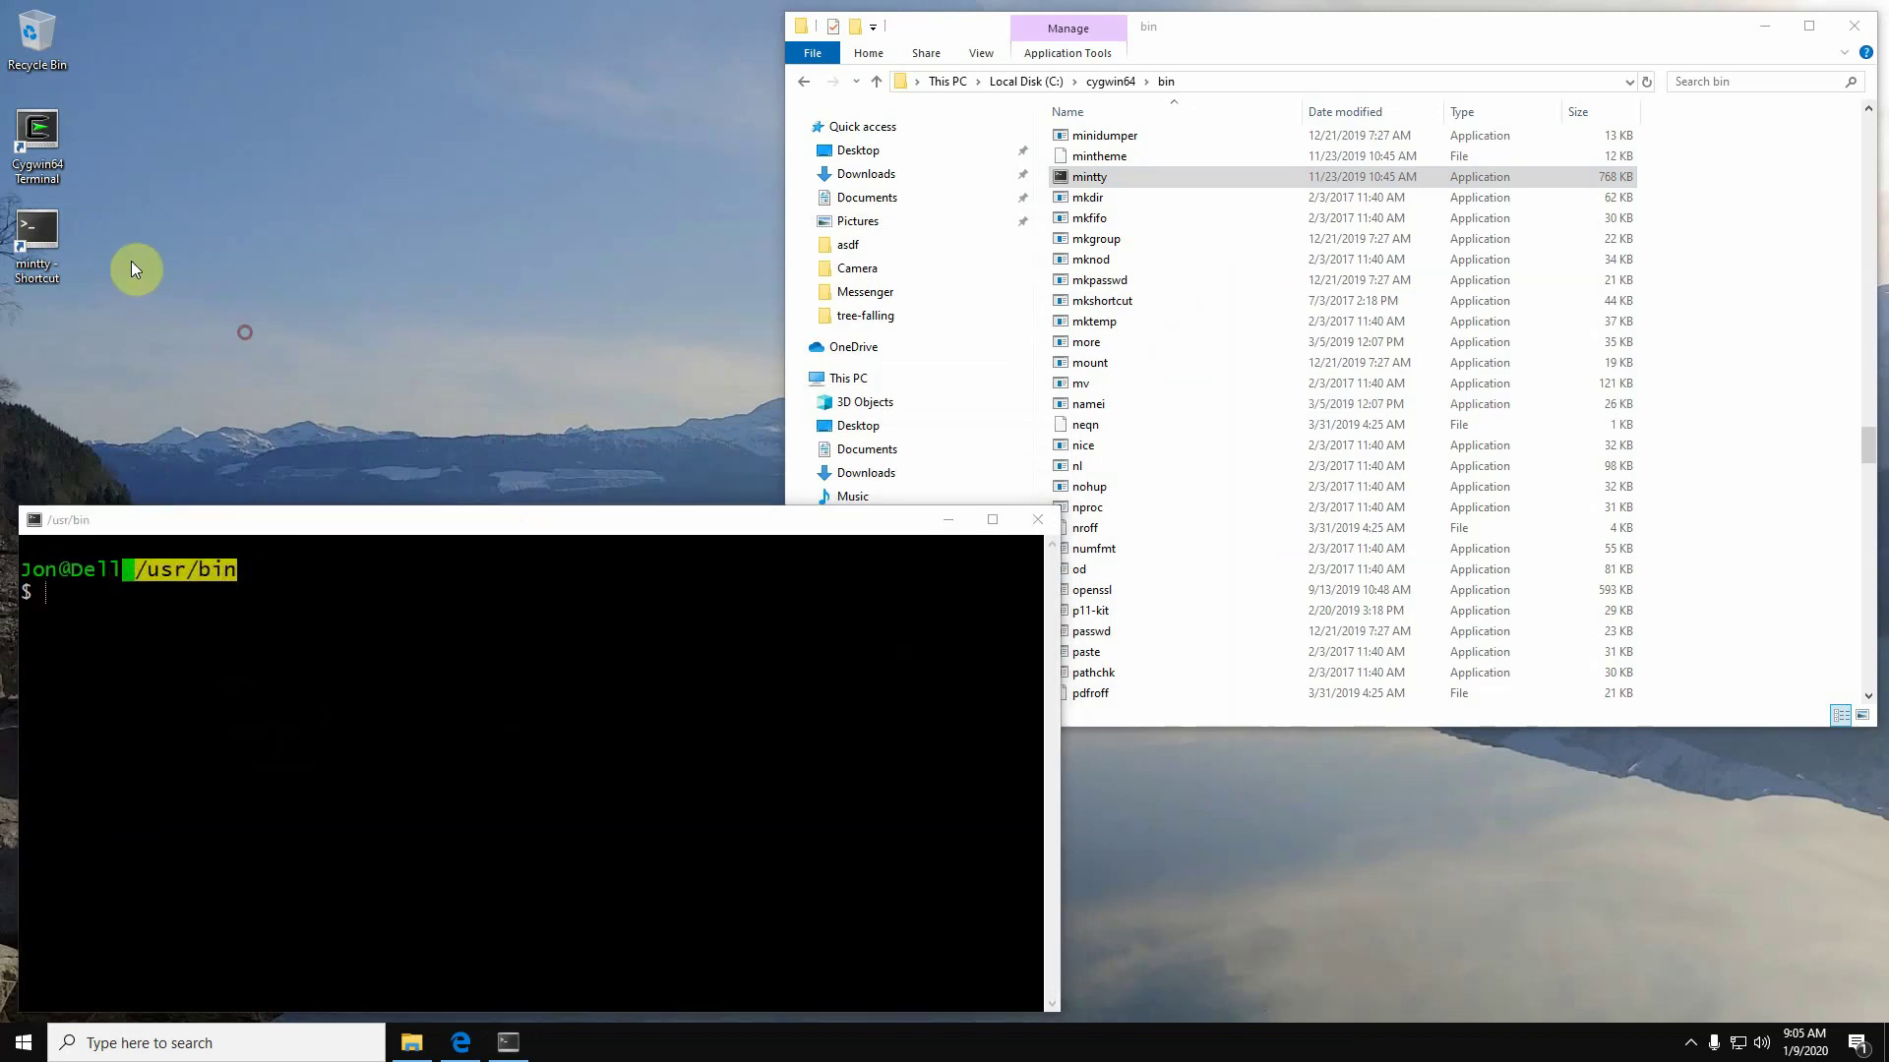
- Launch Cygwin64 Terminal from the desktop and shrink its window so both terminal prompts can be compared
double_click(44, 131)
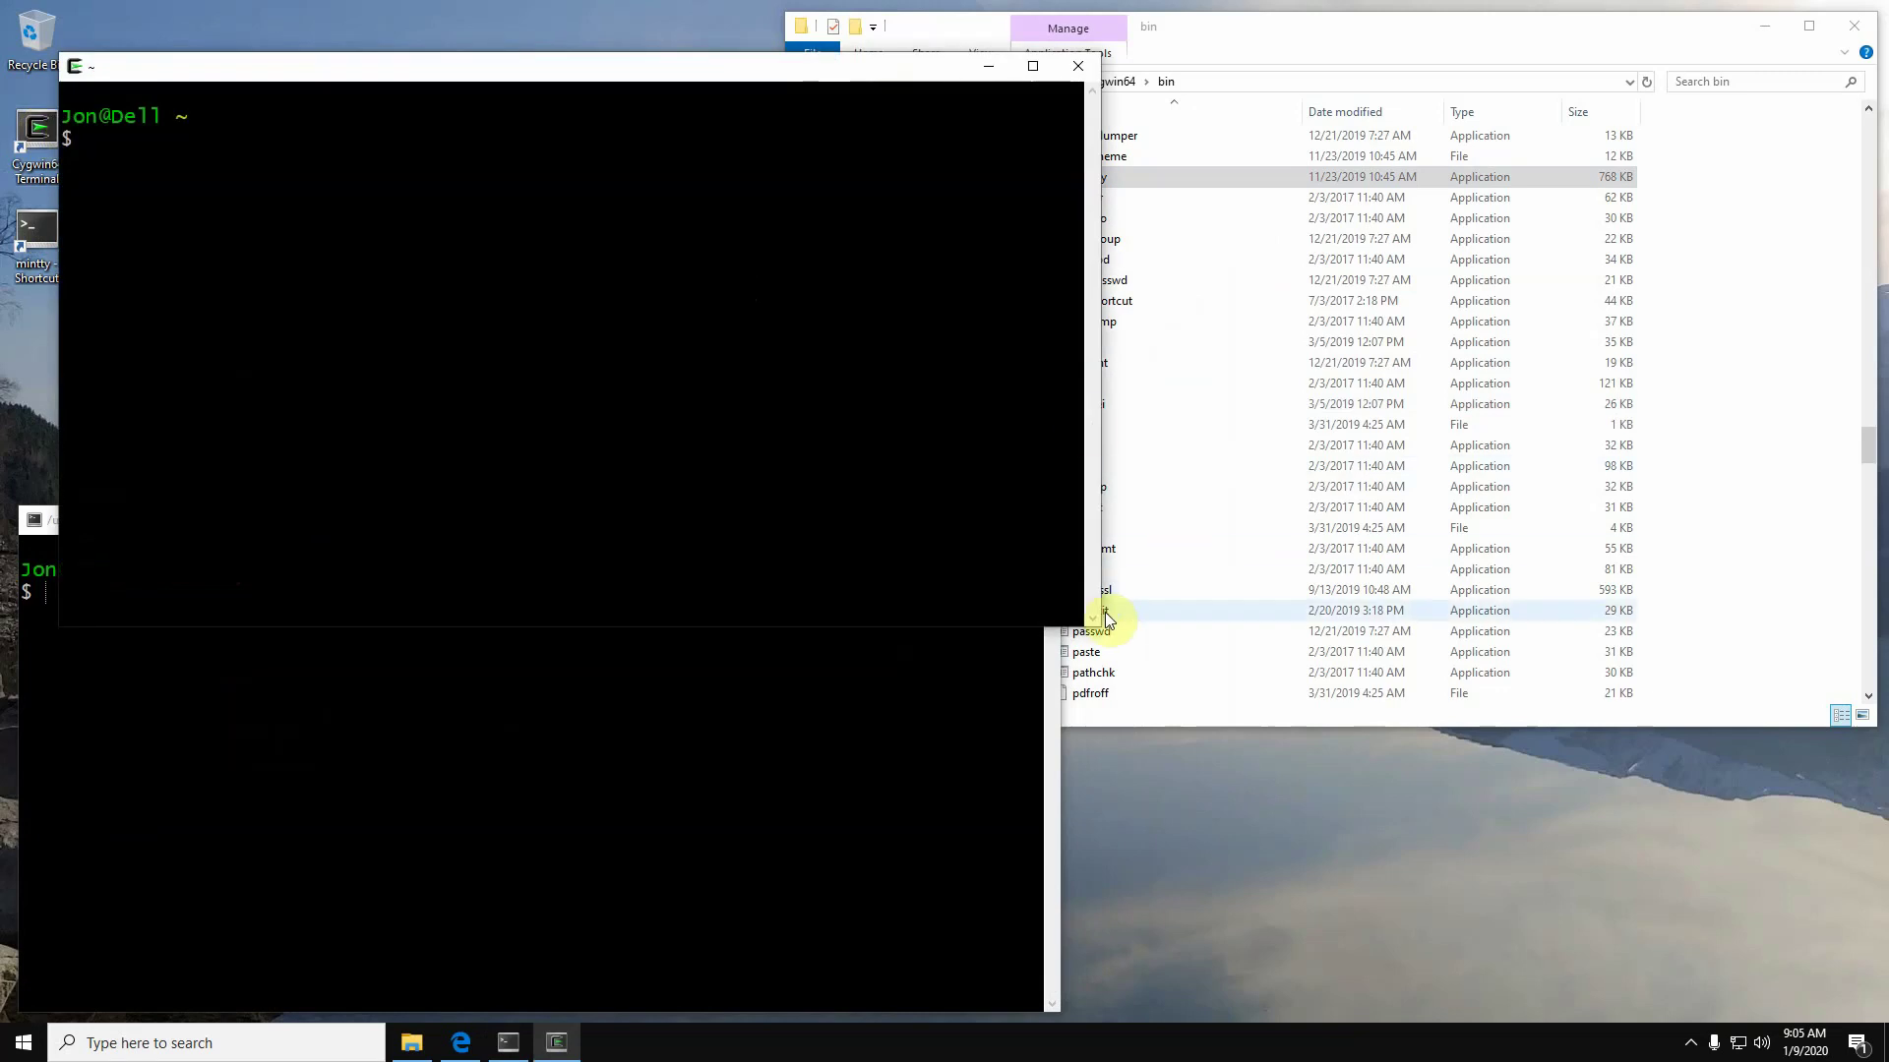
click(1099, 633)
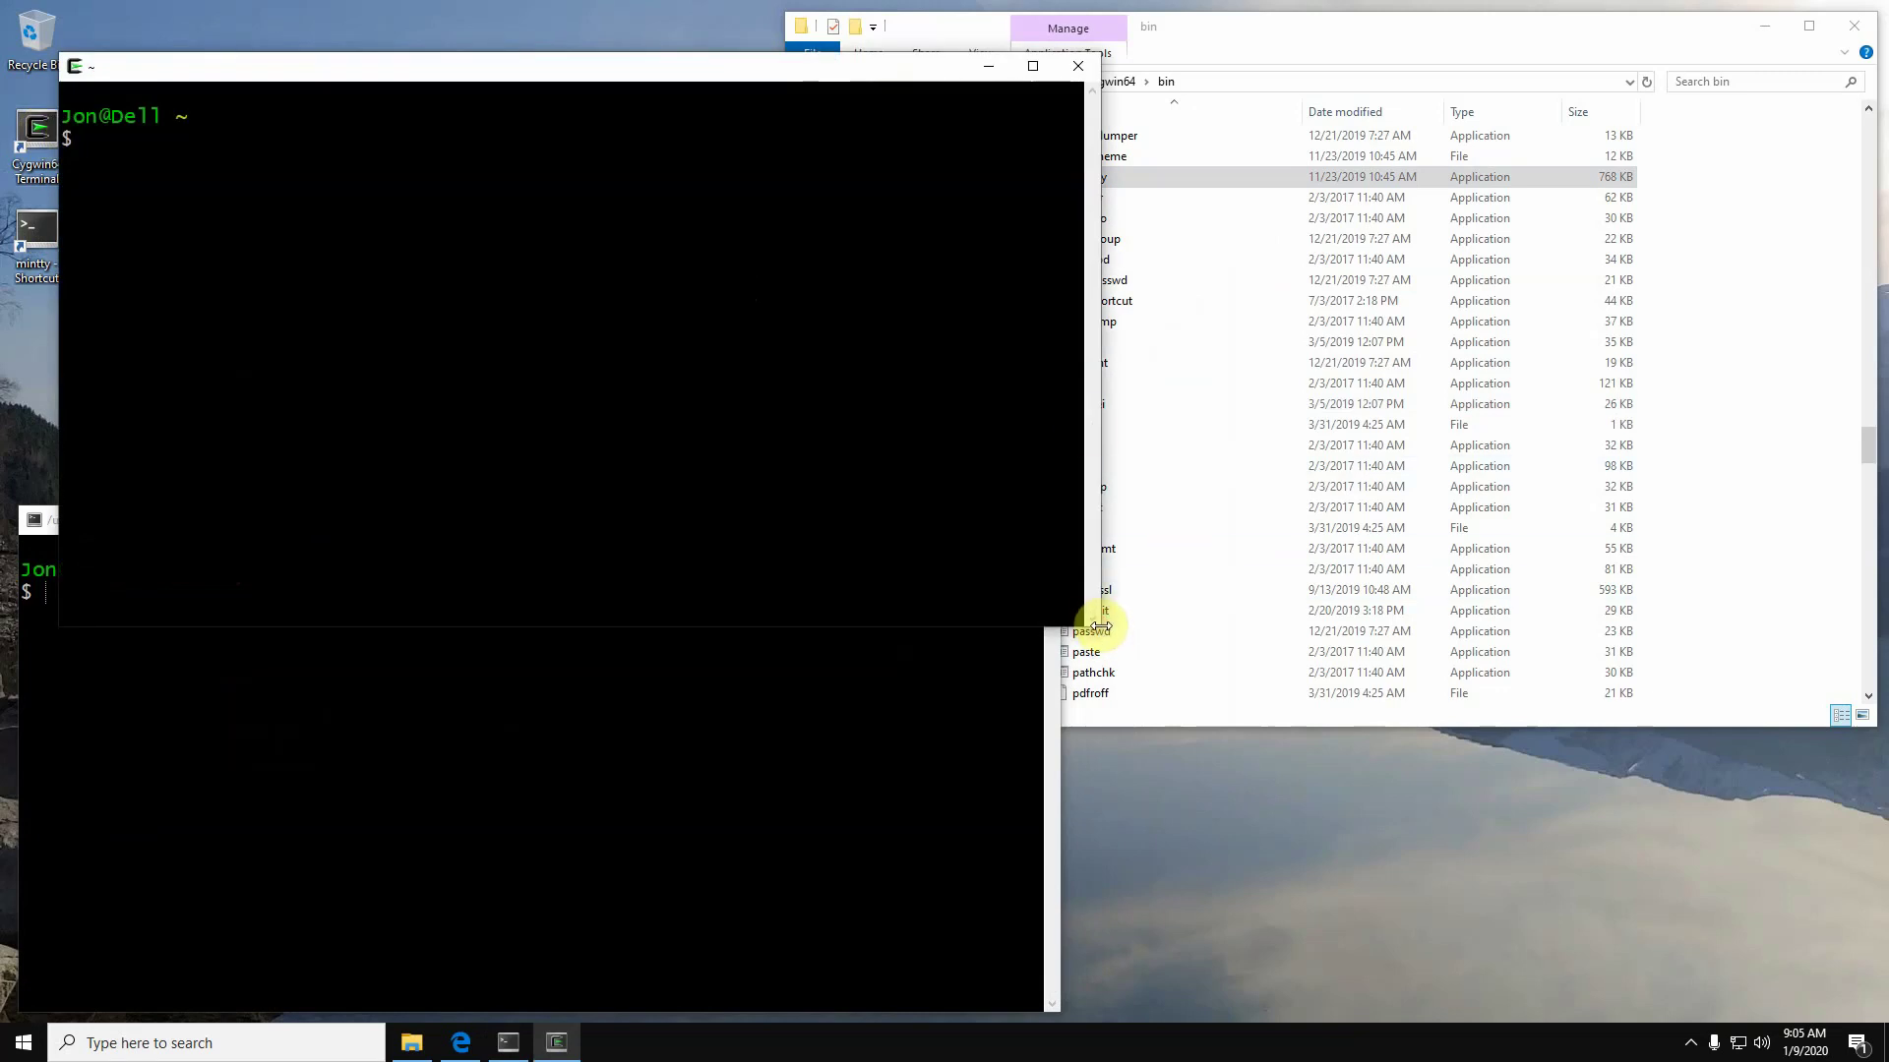
drag(1098, 624, 1062, 488)
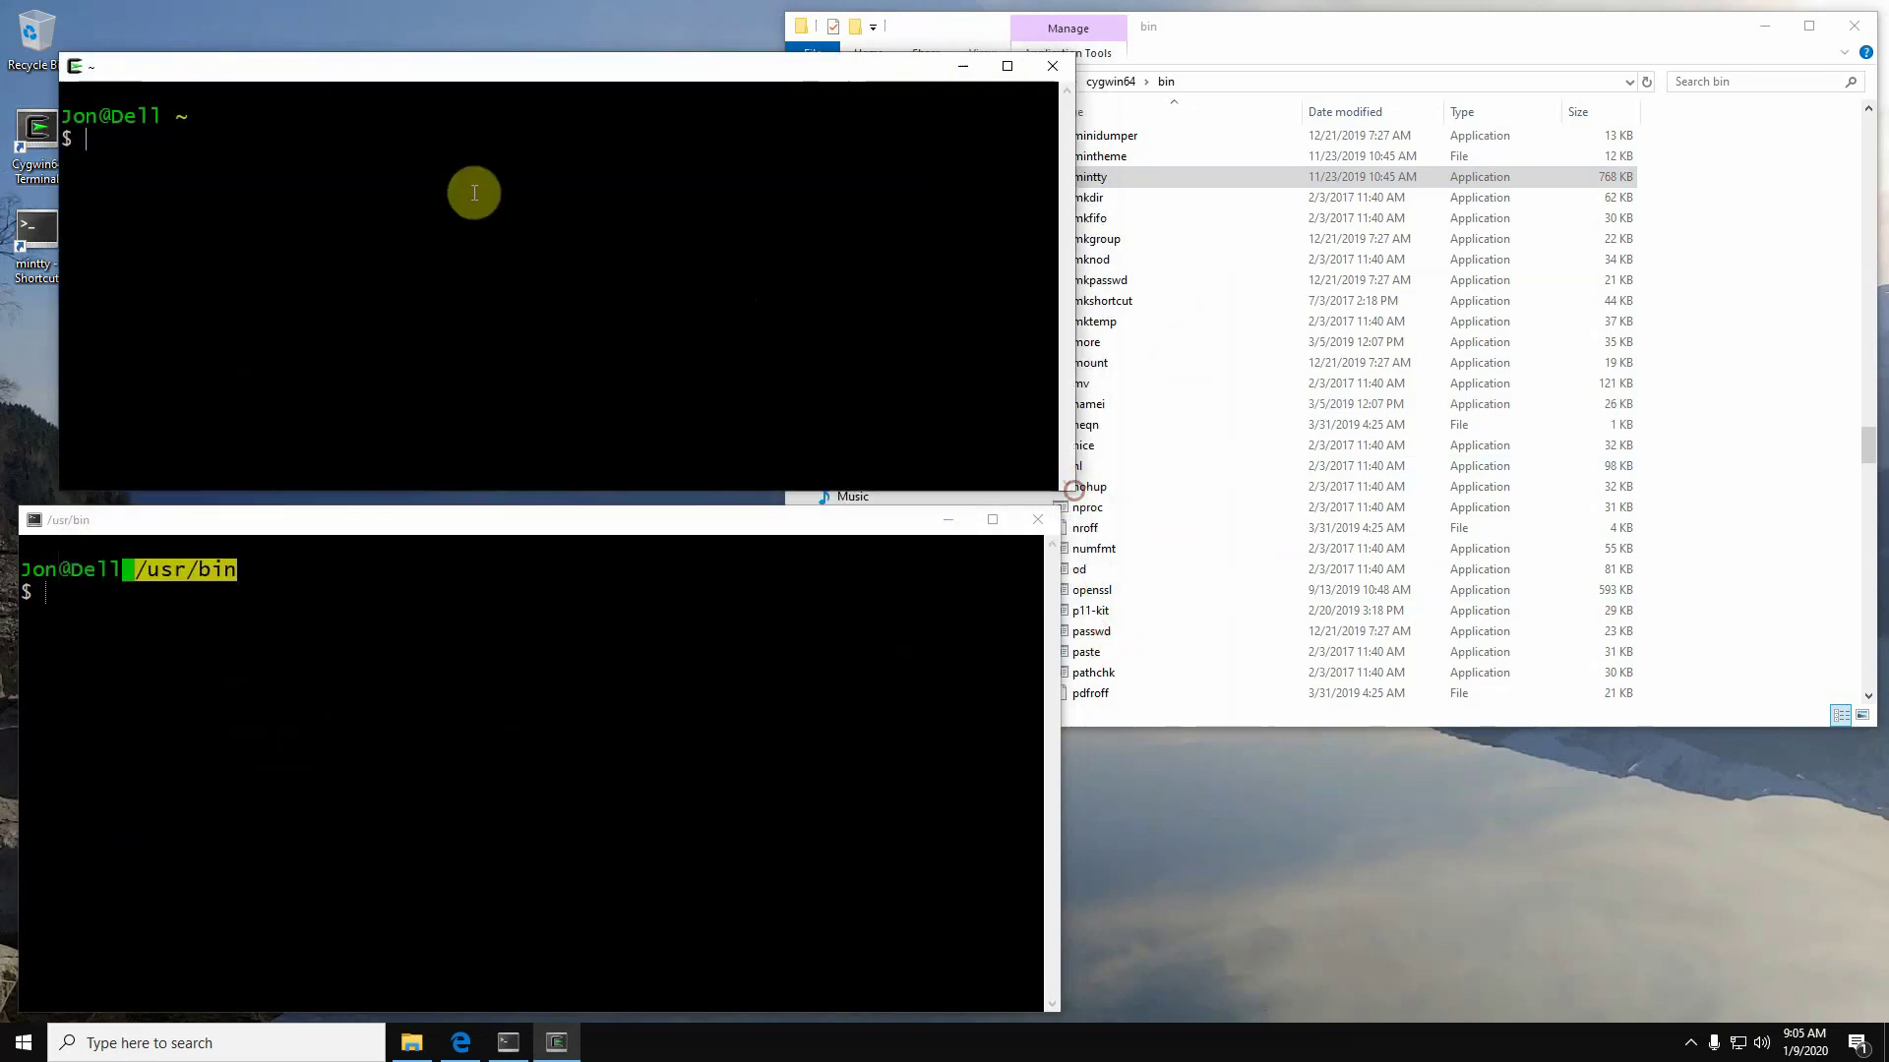
drag(173, 116, 185, 120)
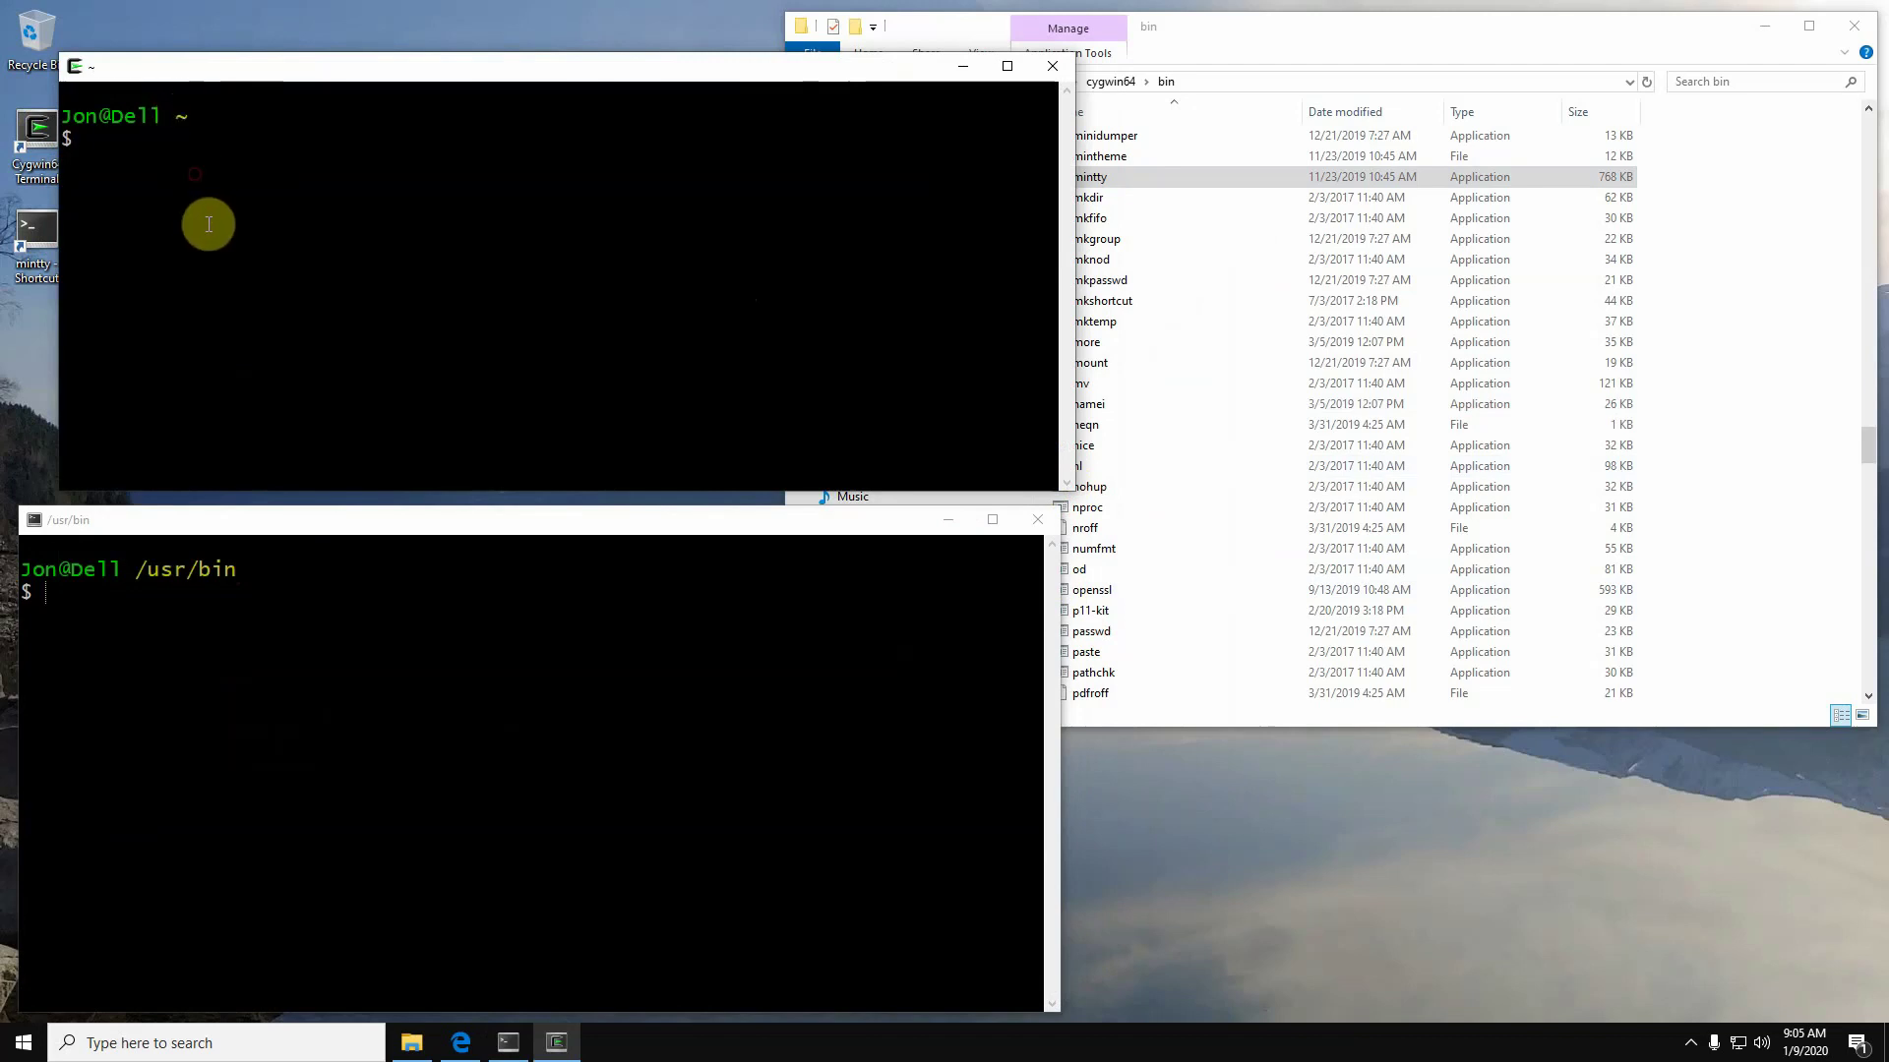
- Run pwd in the Cygwin64 Terminal and in the mintty window to compare their working directories, and close both windows
text(pwd)
key(Return)
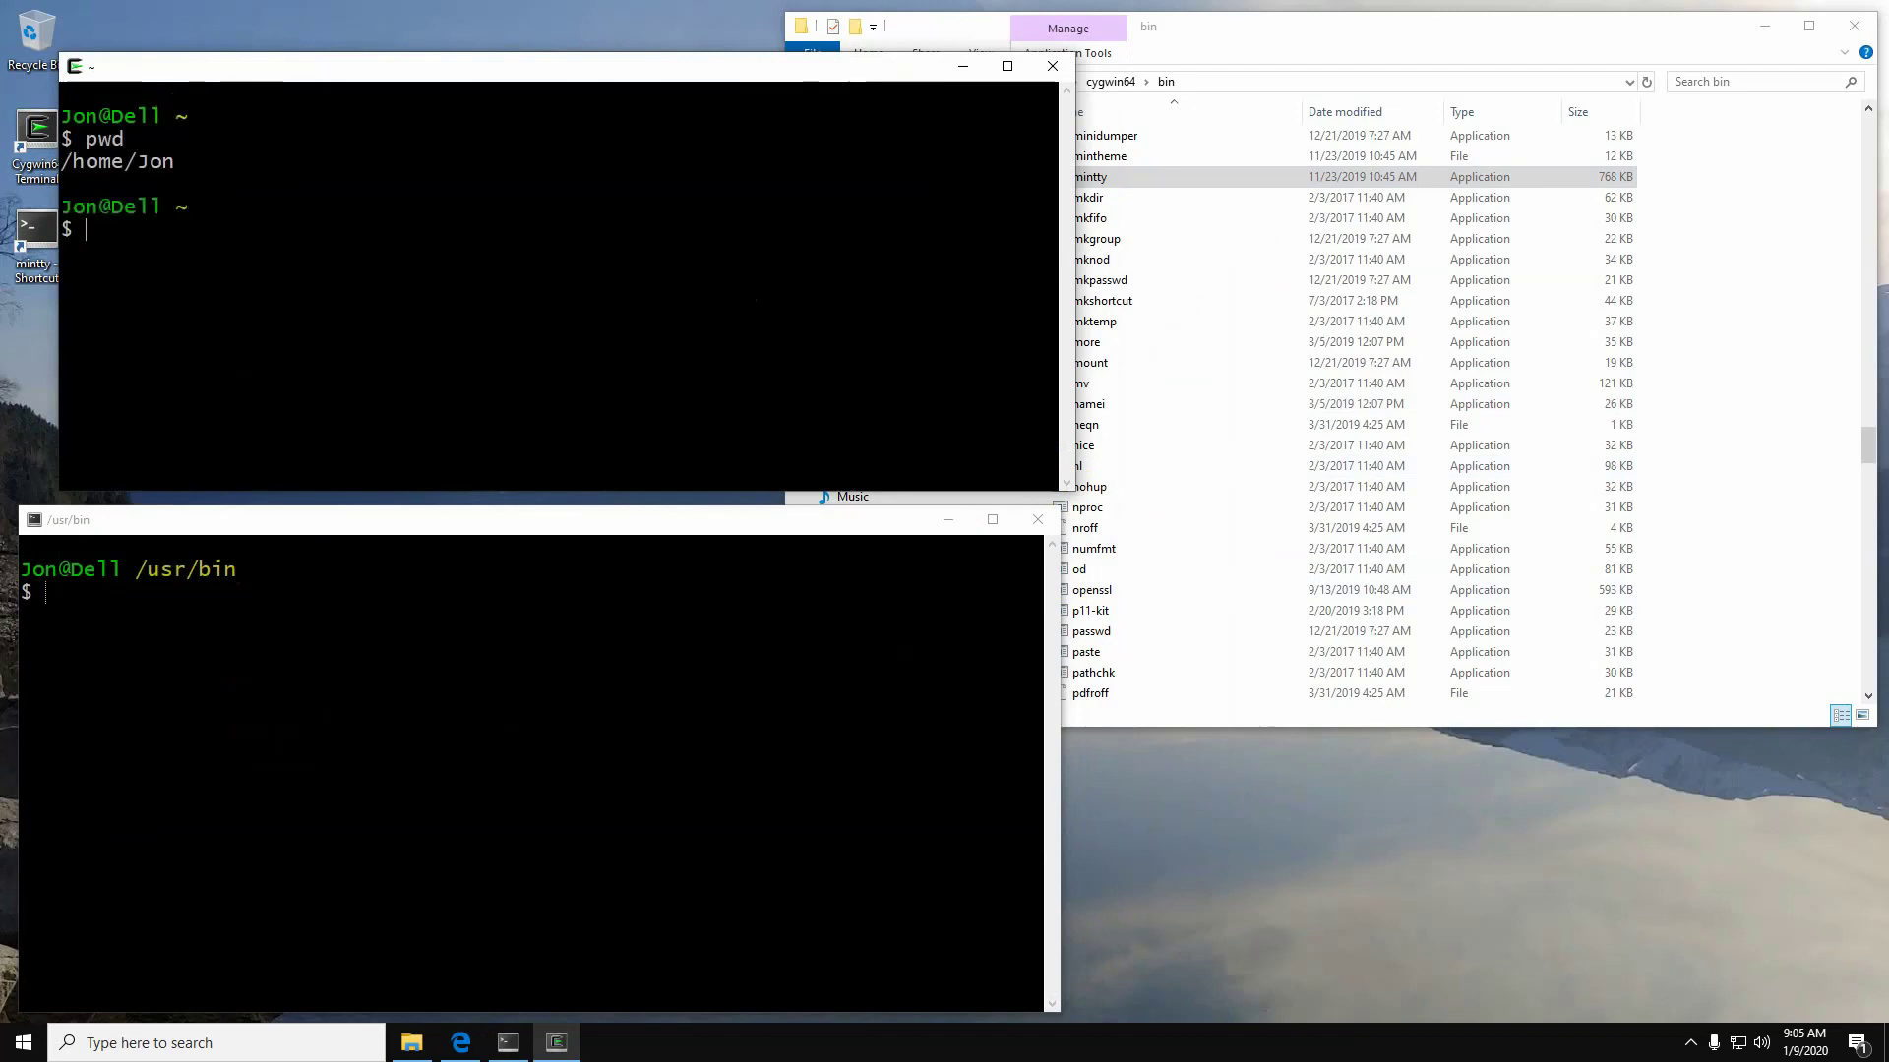
click(236, 599)
text(pwd)
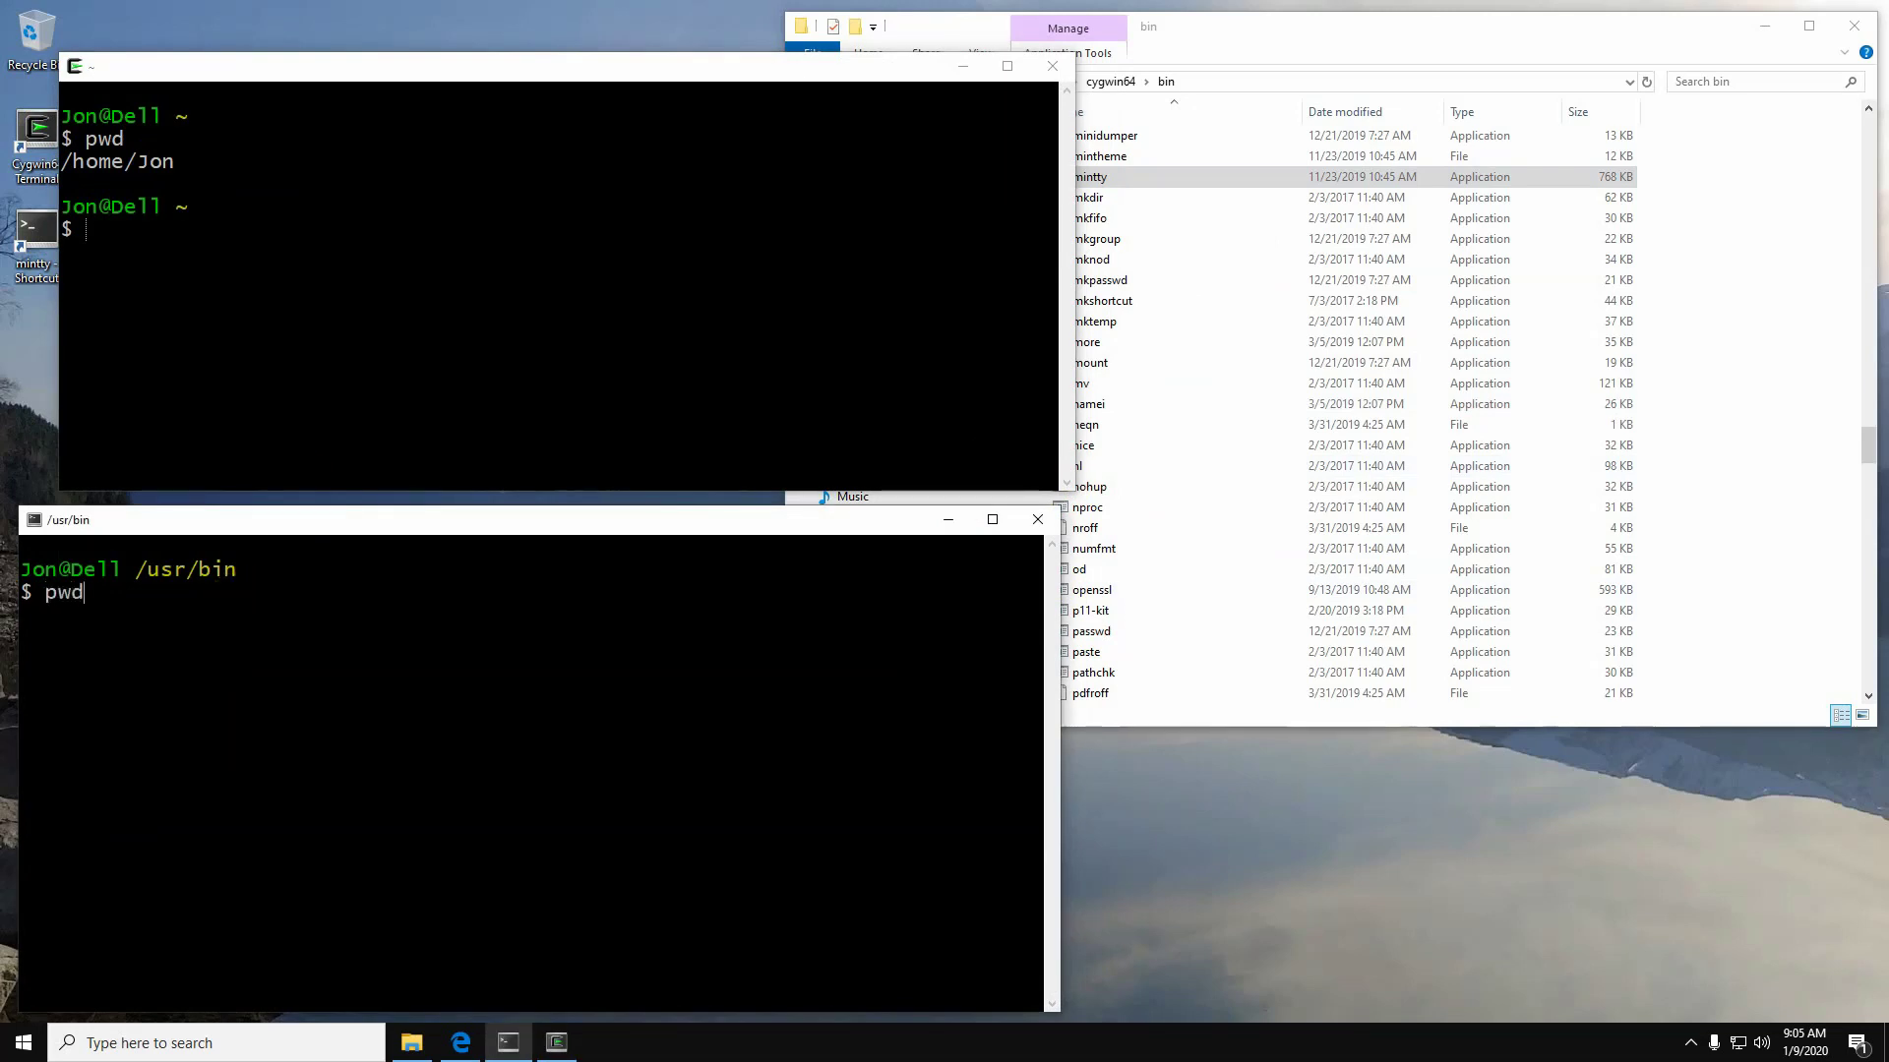
key(Return)
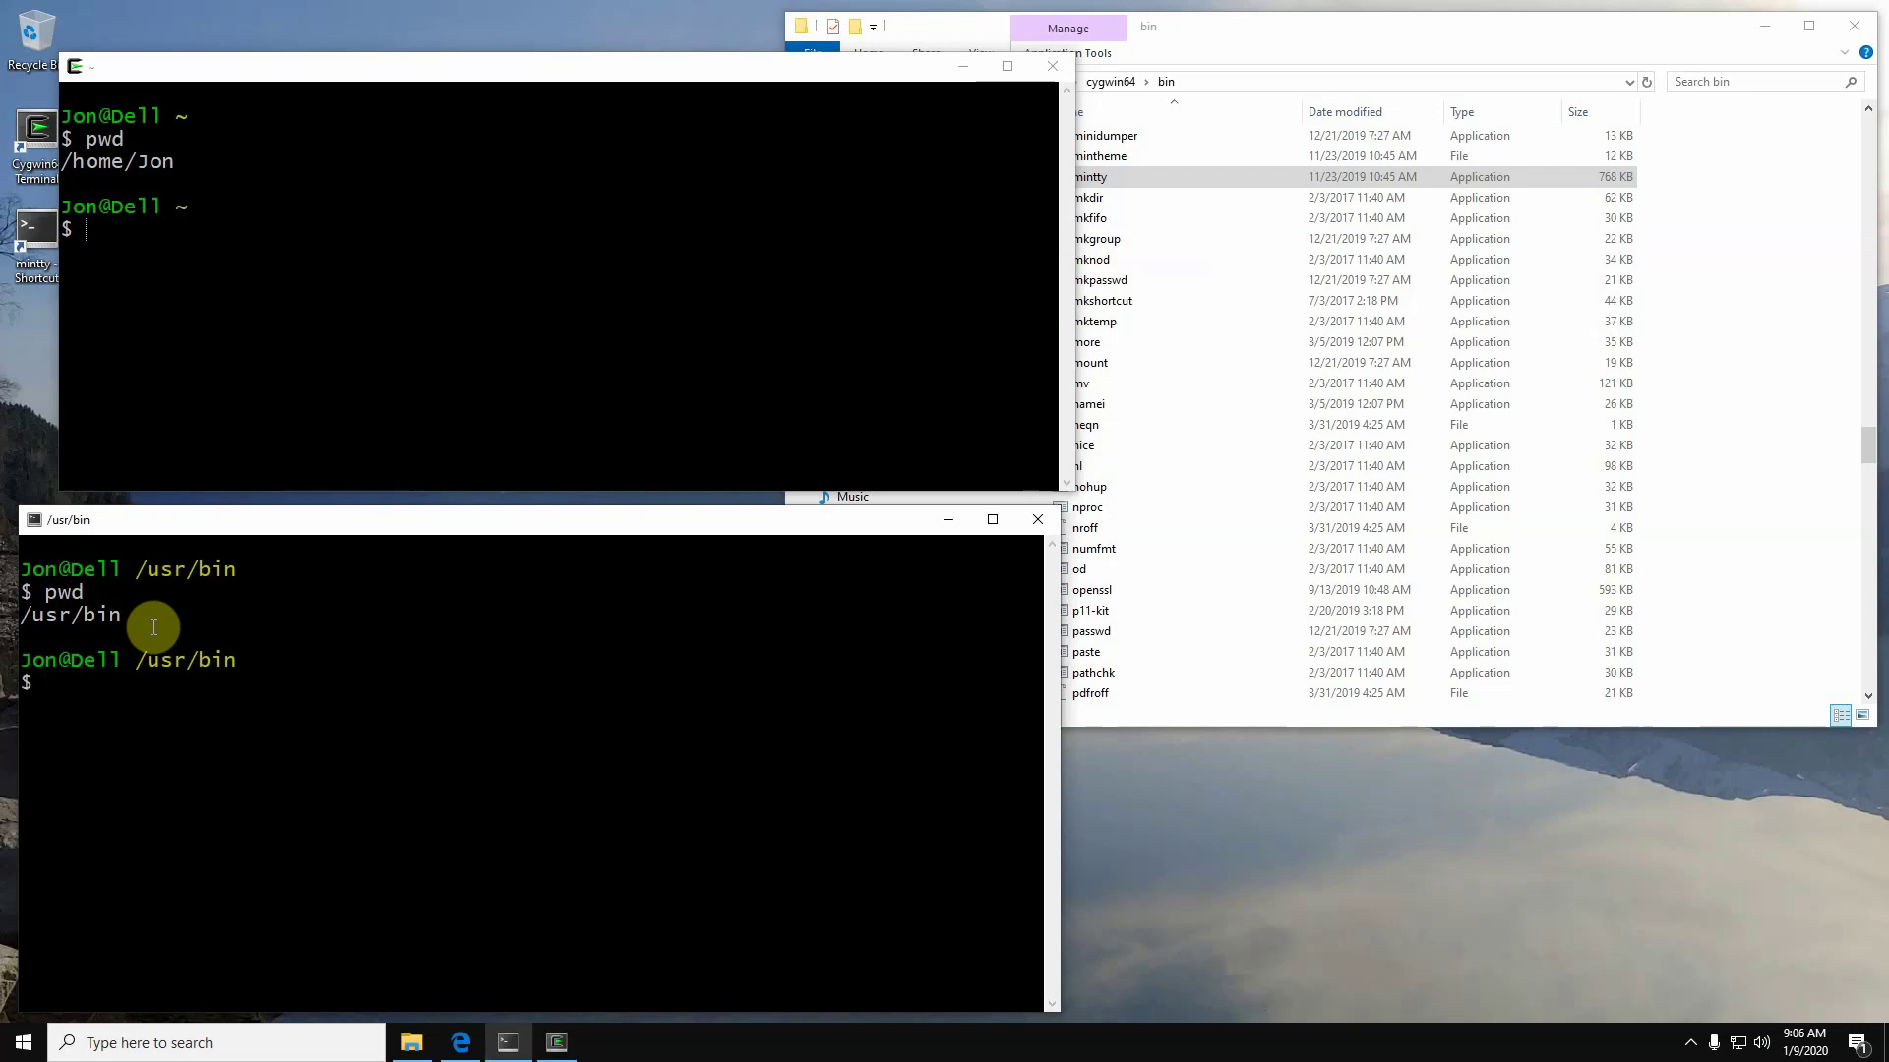
click(1050, 67)
click(1037, 519)
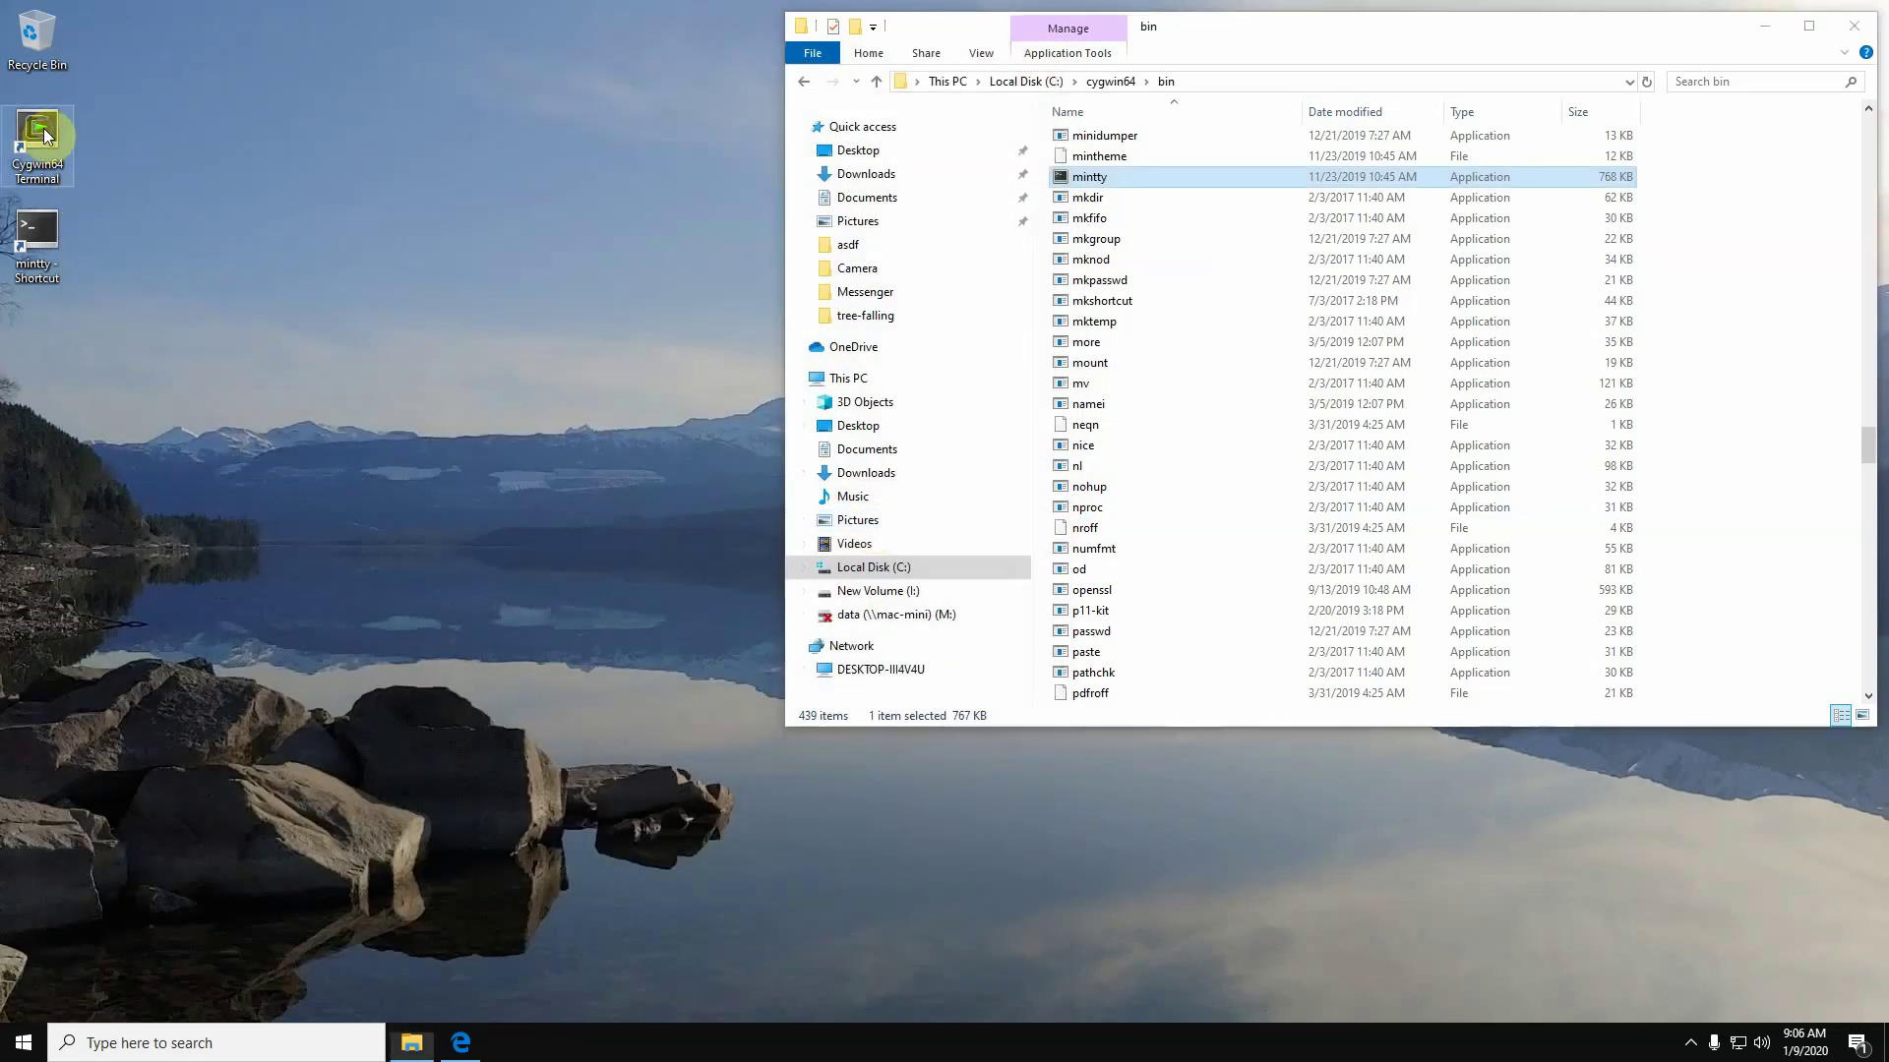
- Open the Cygwin64 Terminal shortcut's properties and examine the icon option and trailing dash in its target
right_click(46, 136)
click(109, 482)
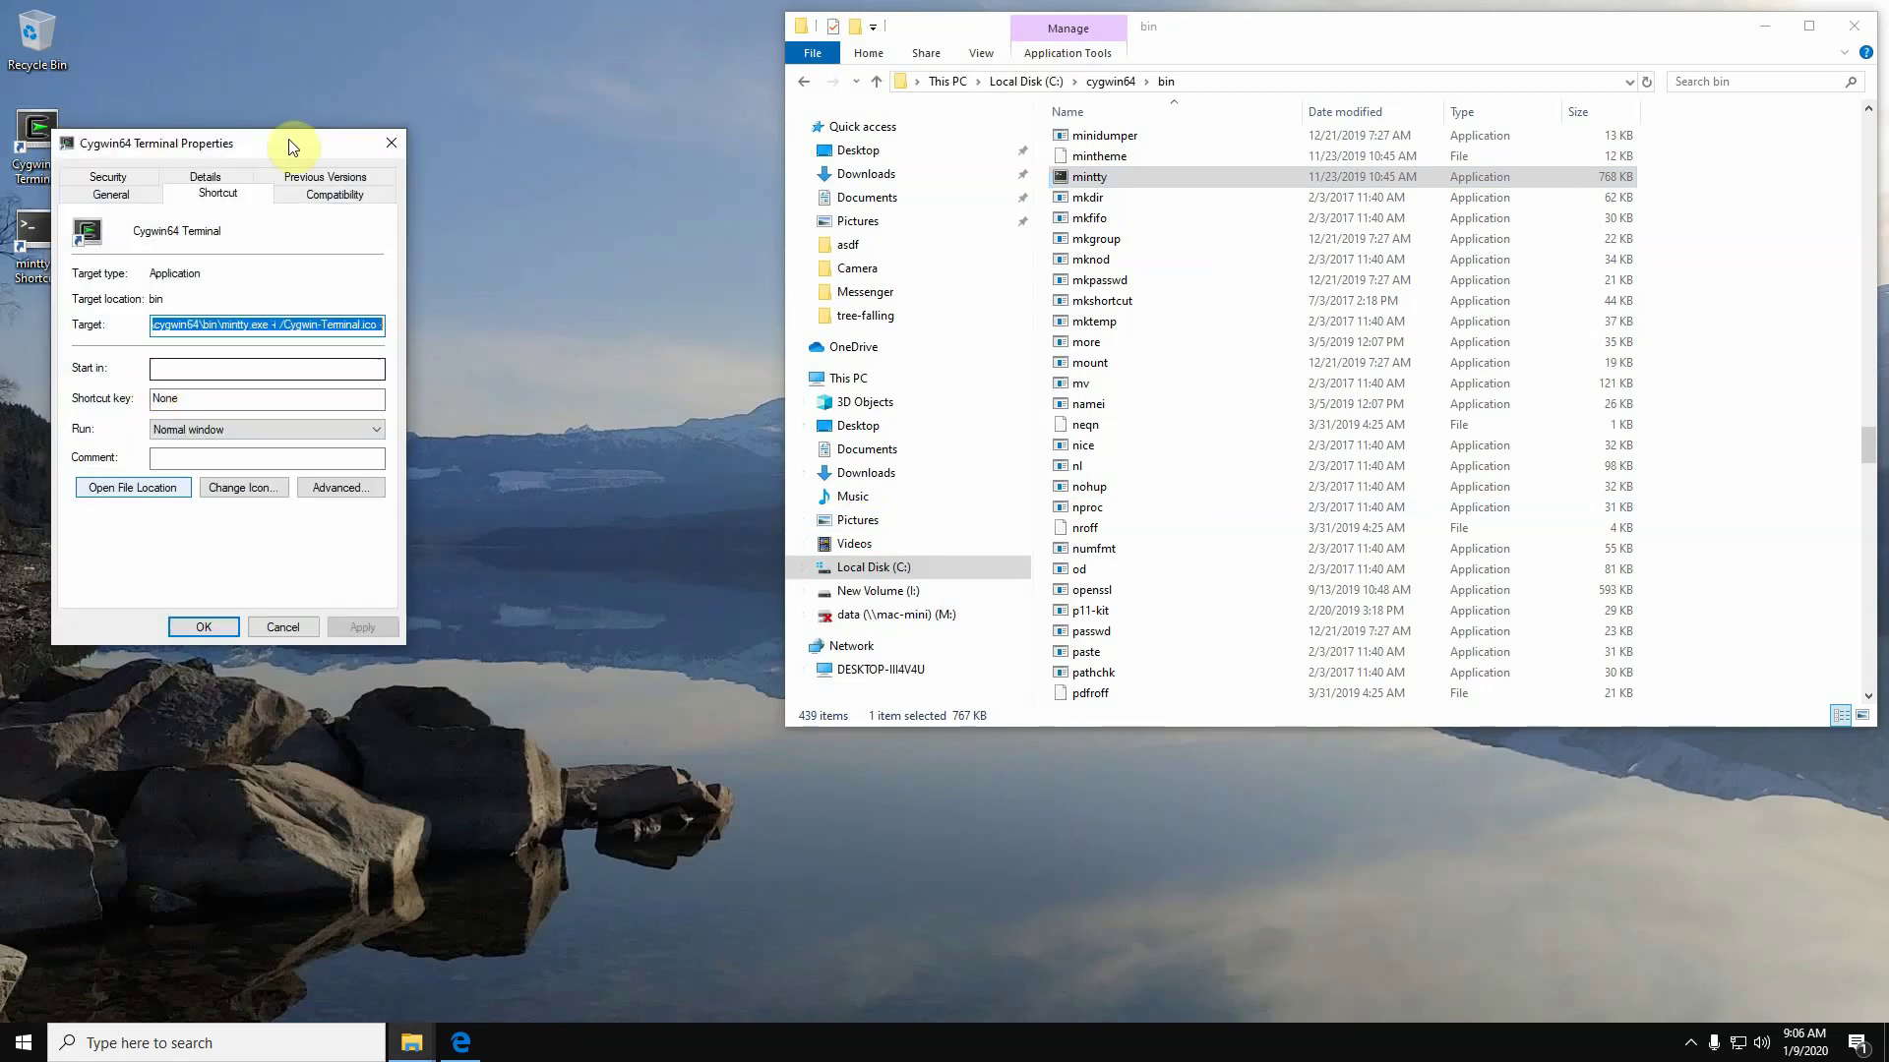
drag(269, 137, 519, 55)
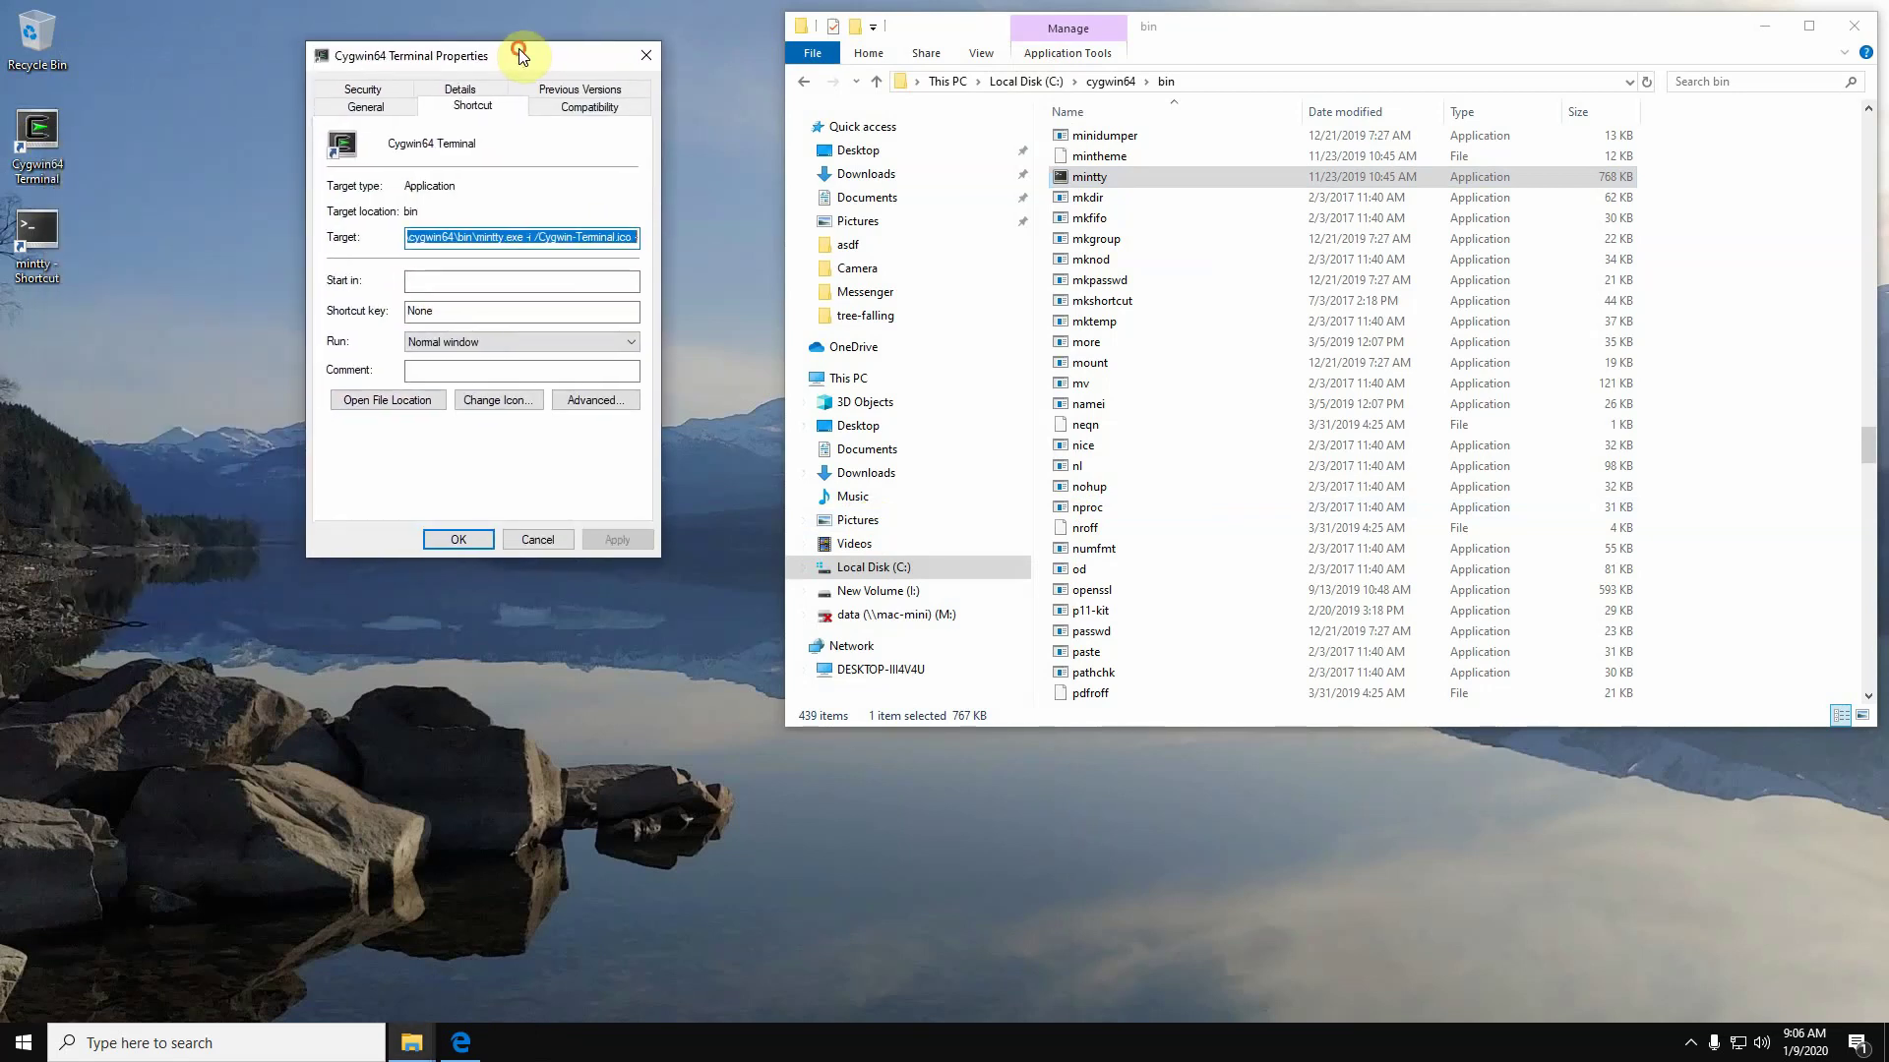
click(500, 237)
click(442, 237)
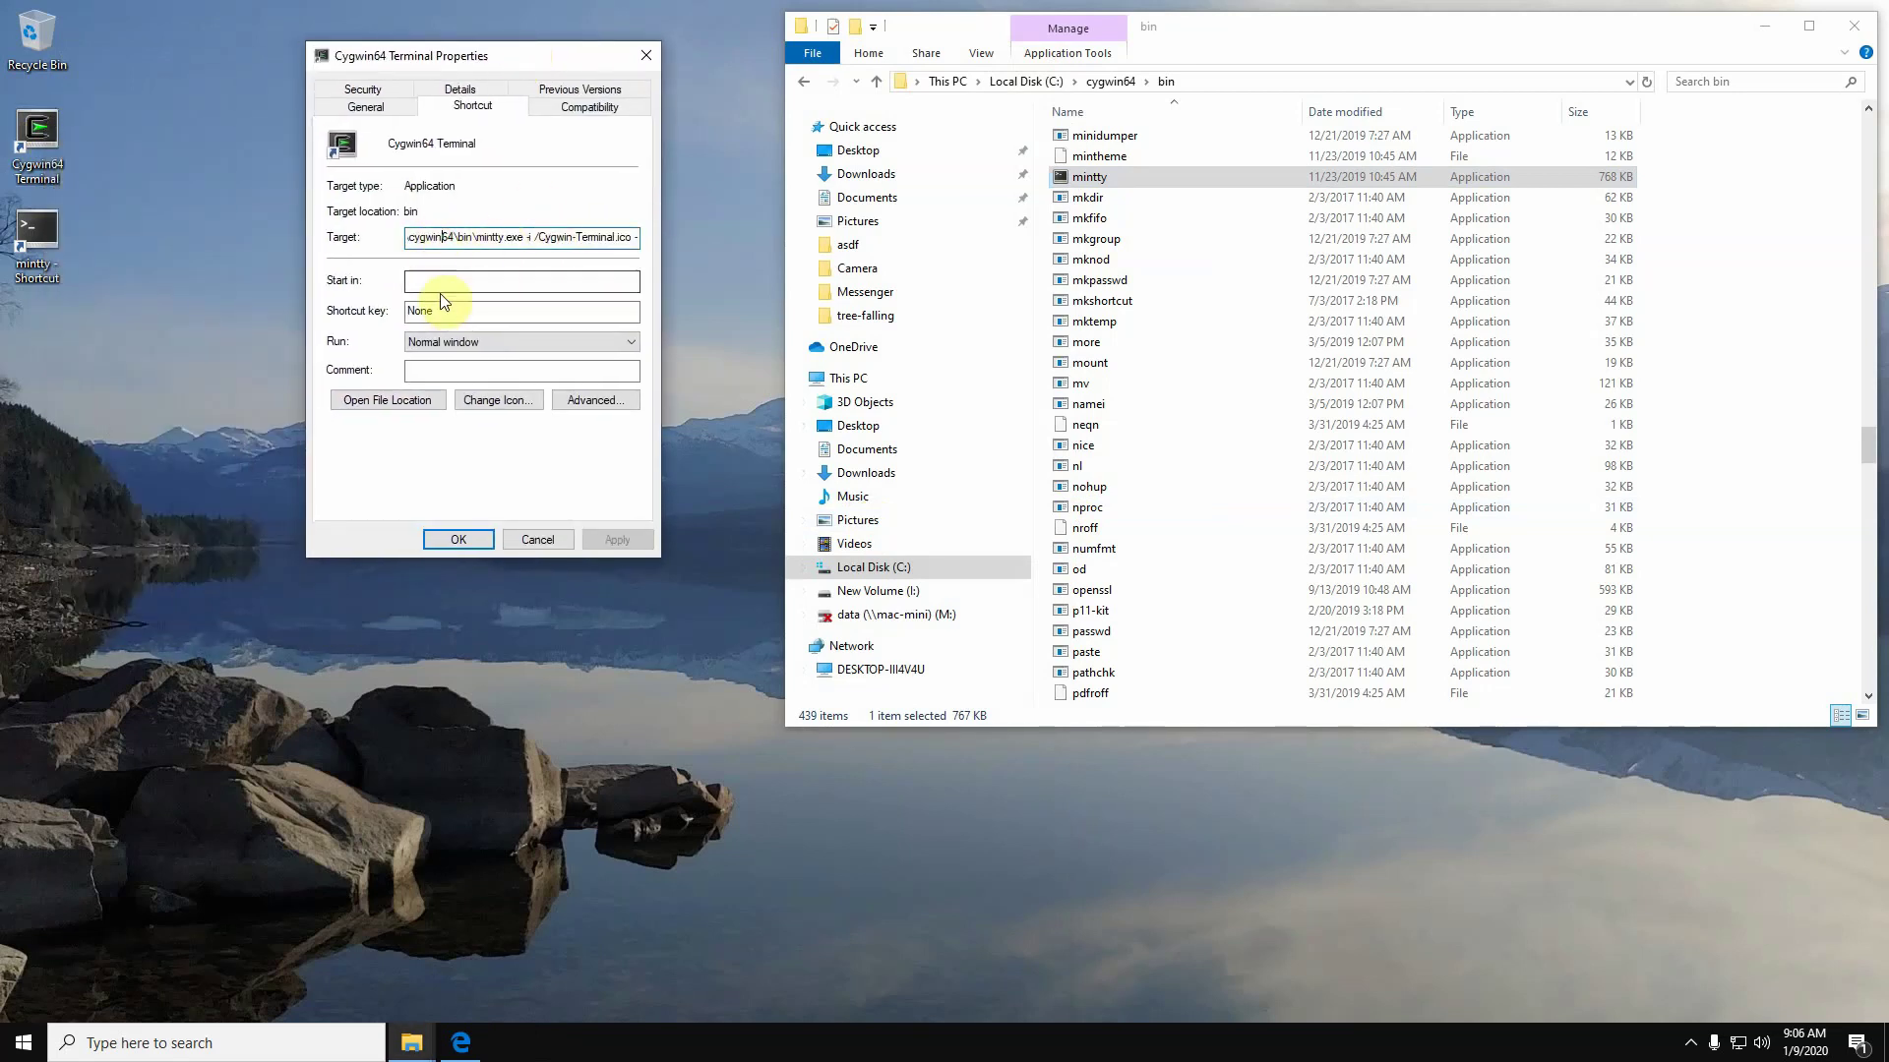
key(Home)
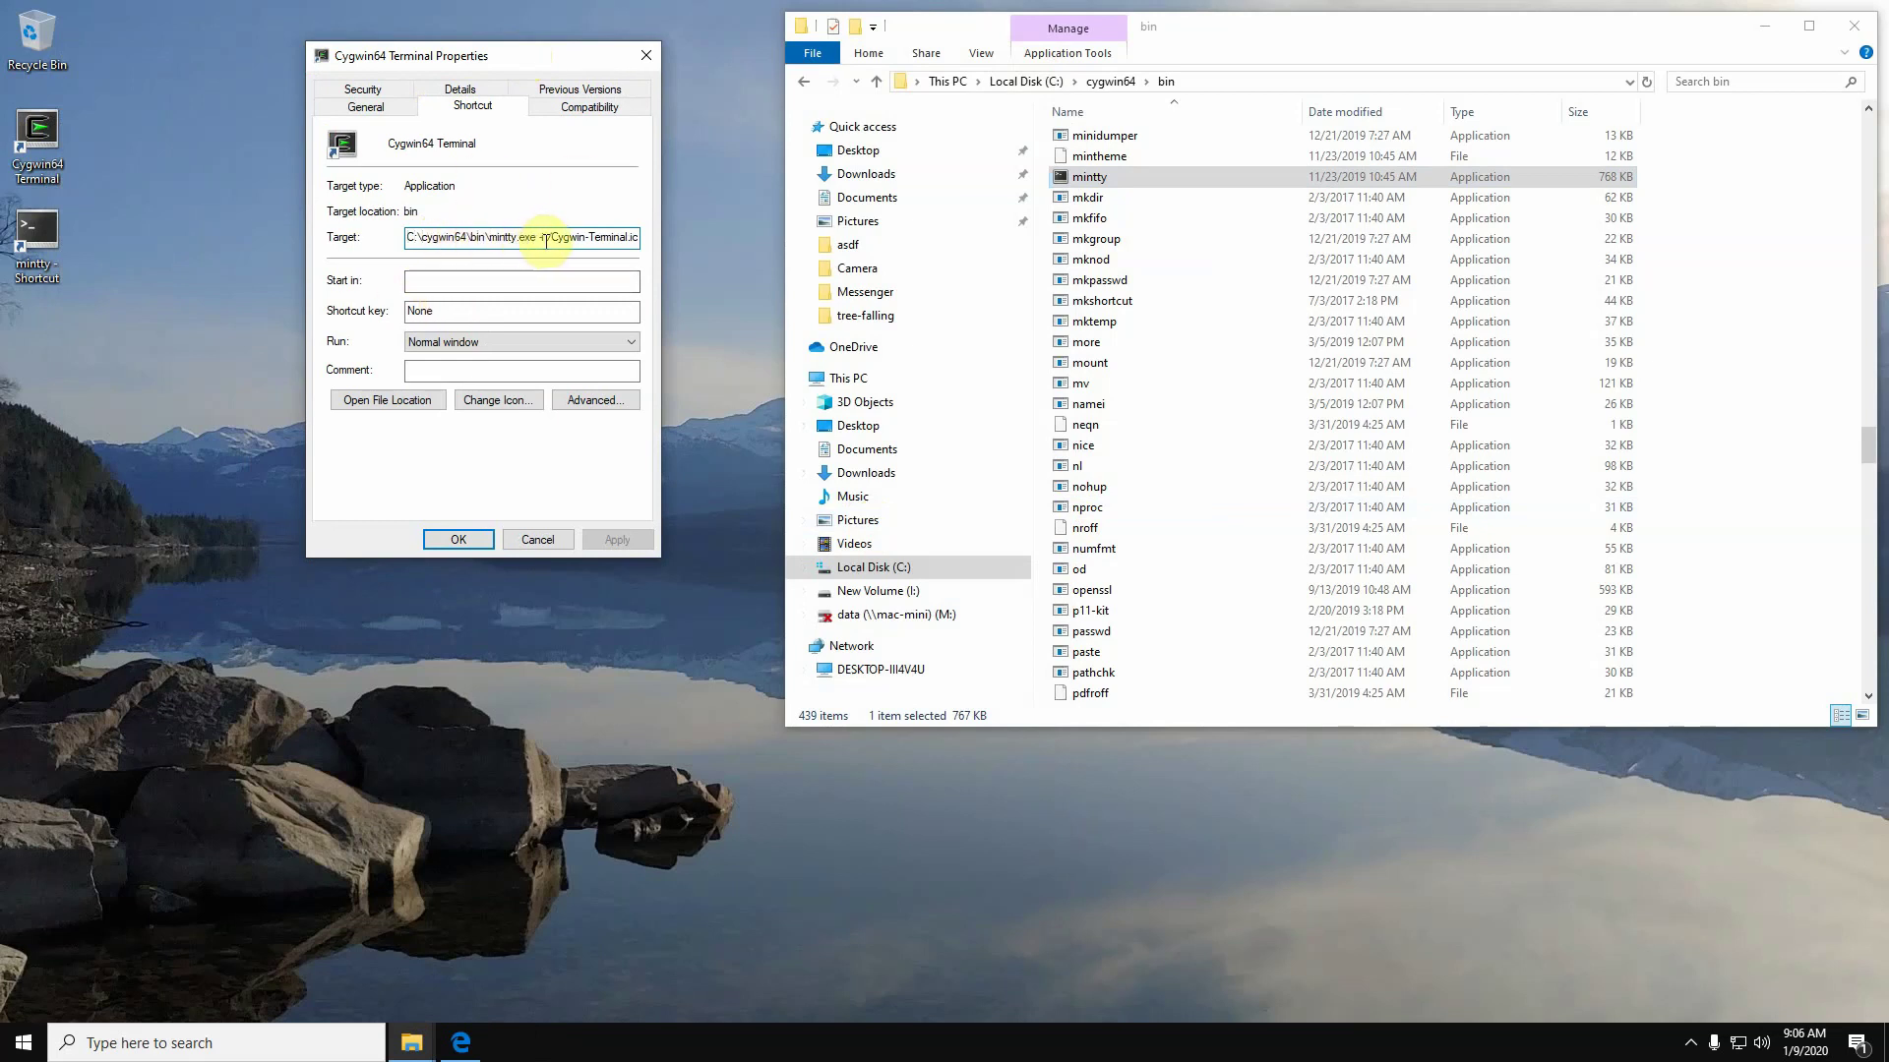
drag(536, 239, 634, 236)
click(626, 239)
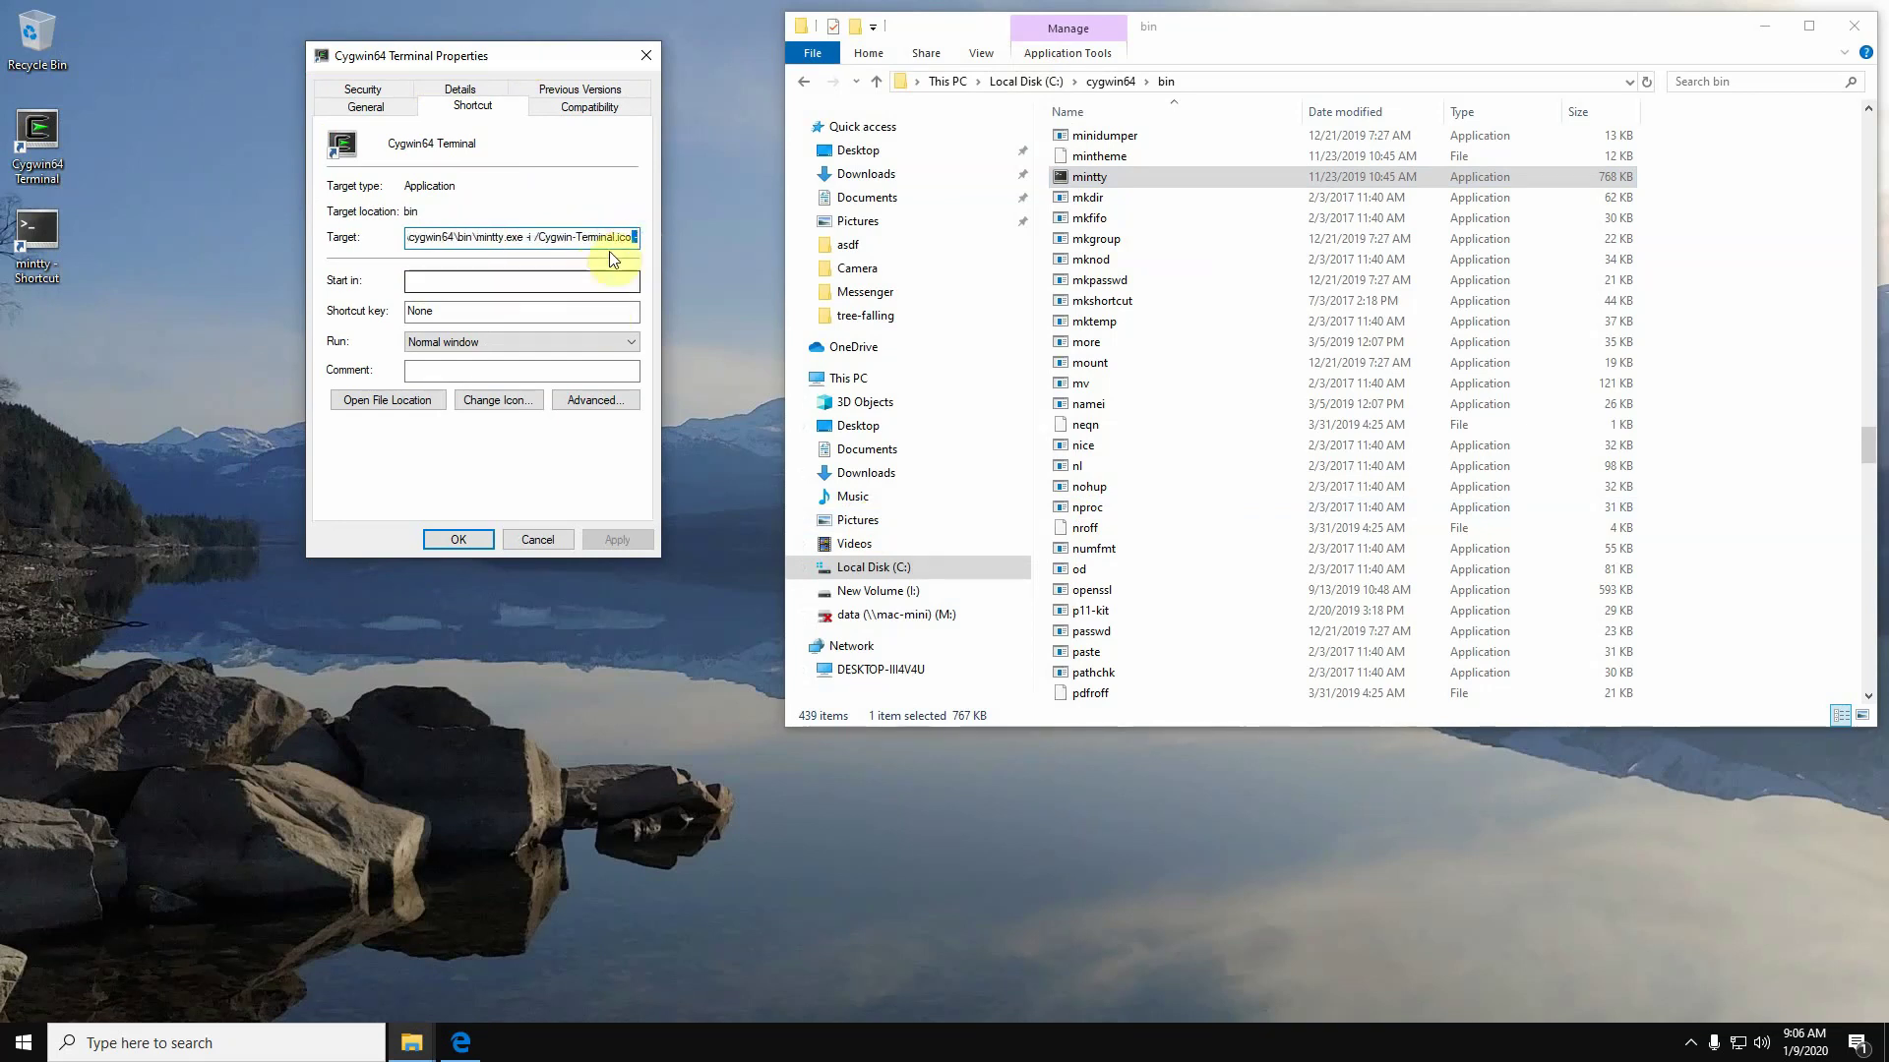
click(626, 237)
text(-)
- Launch Cygwin64 Terminal, run "mintty.exe --help", and enlarge the window to read the explanation of the dash argument
click(32, 135)
double_click(33, 135)
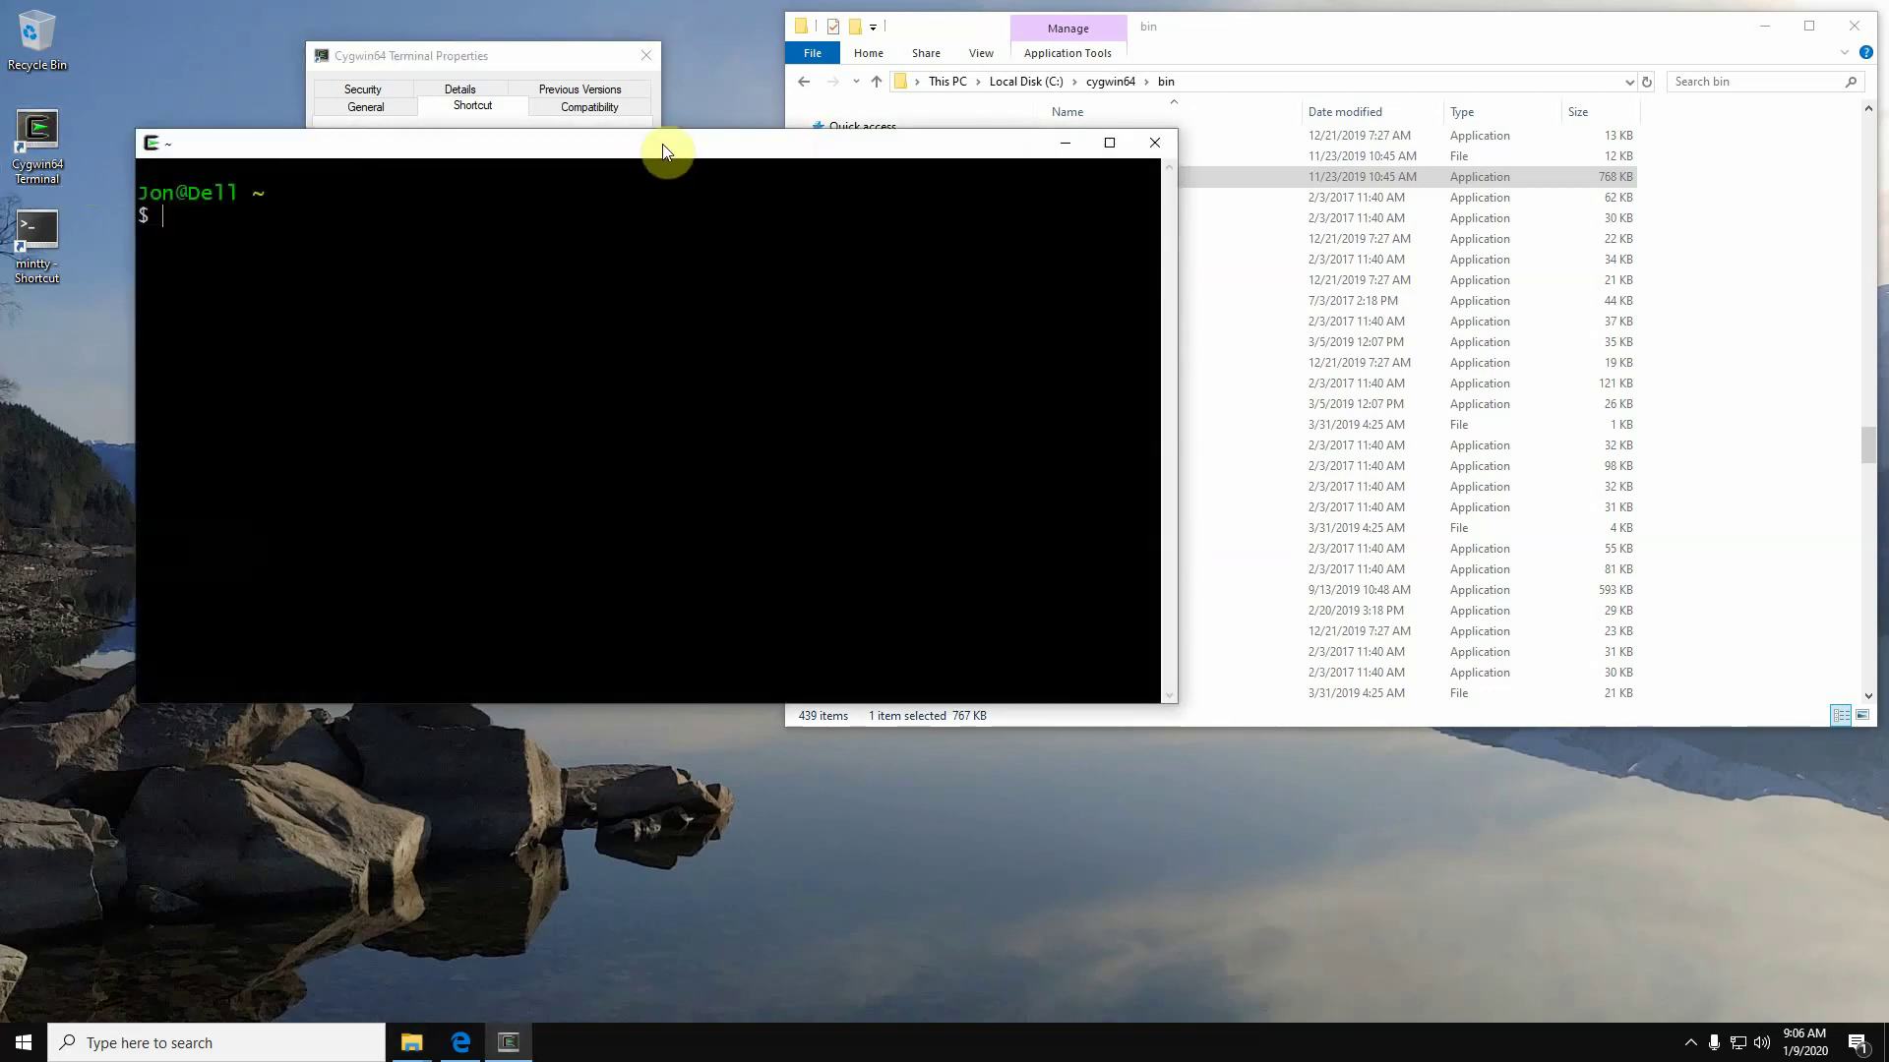
drag(662, 149, 1225, 279)
click(1141, 426)
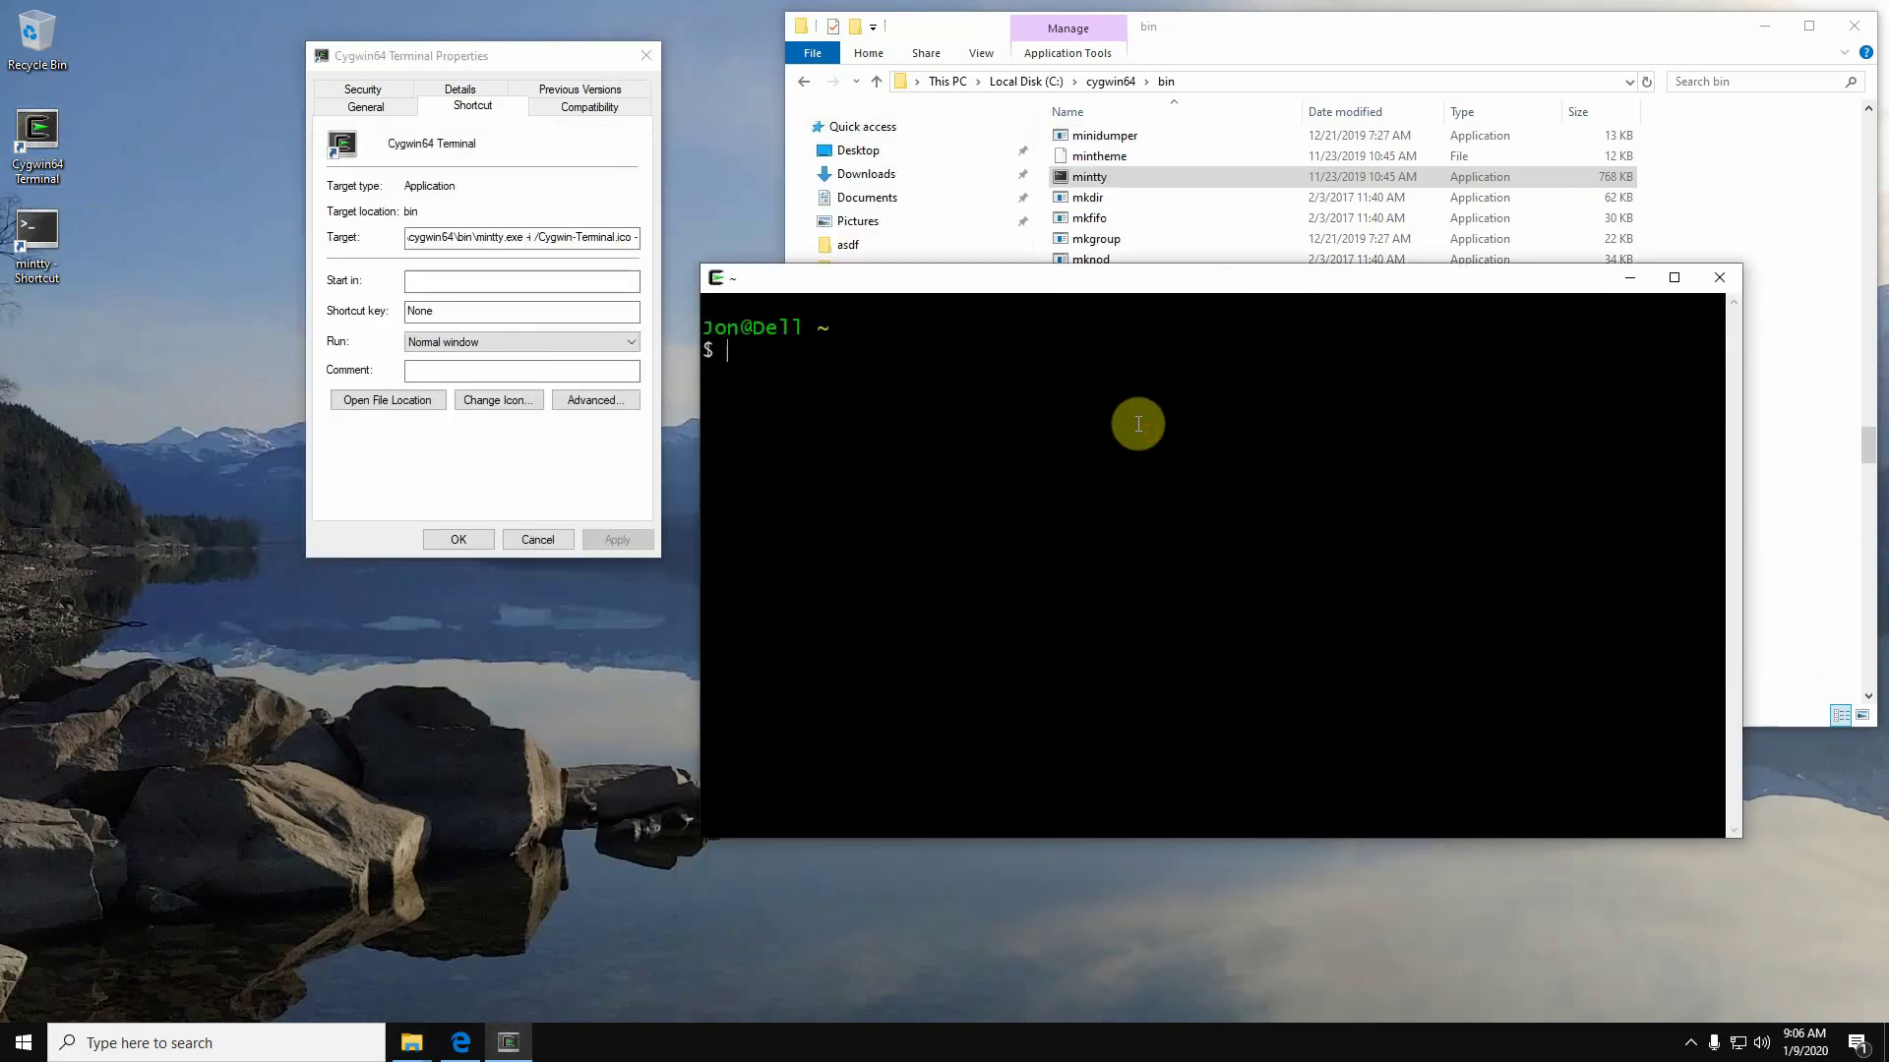
text(min)
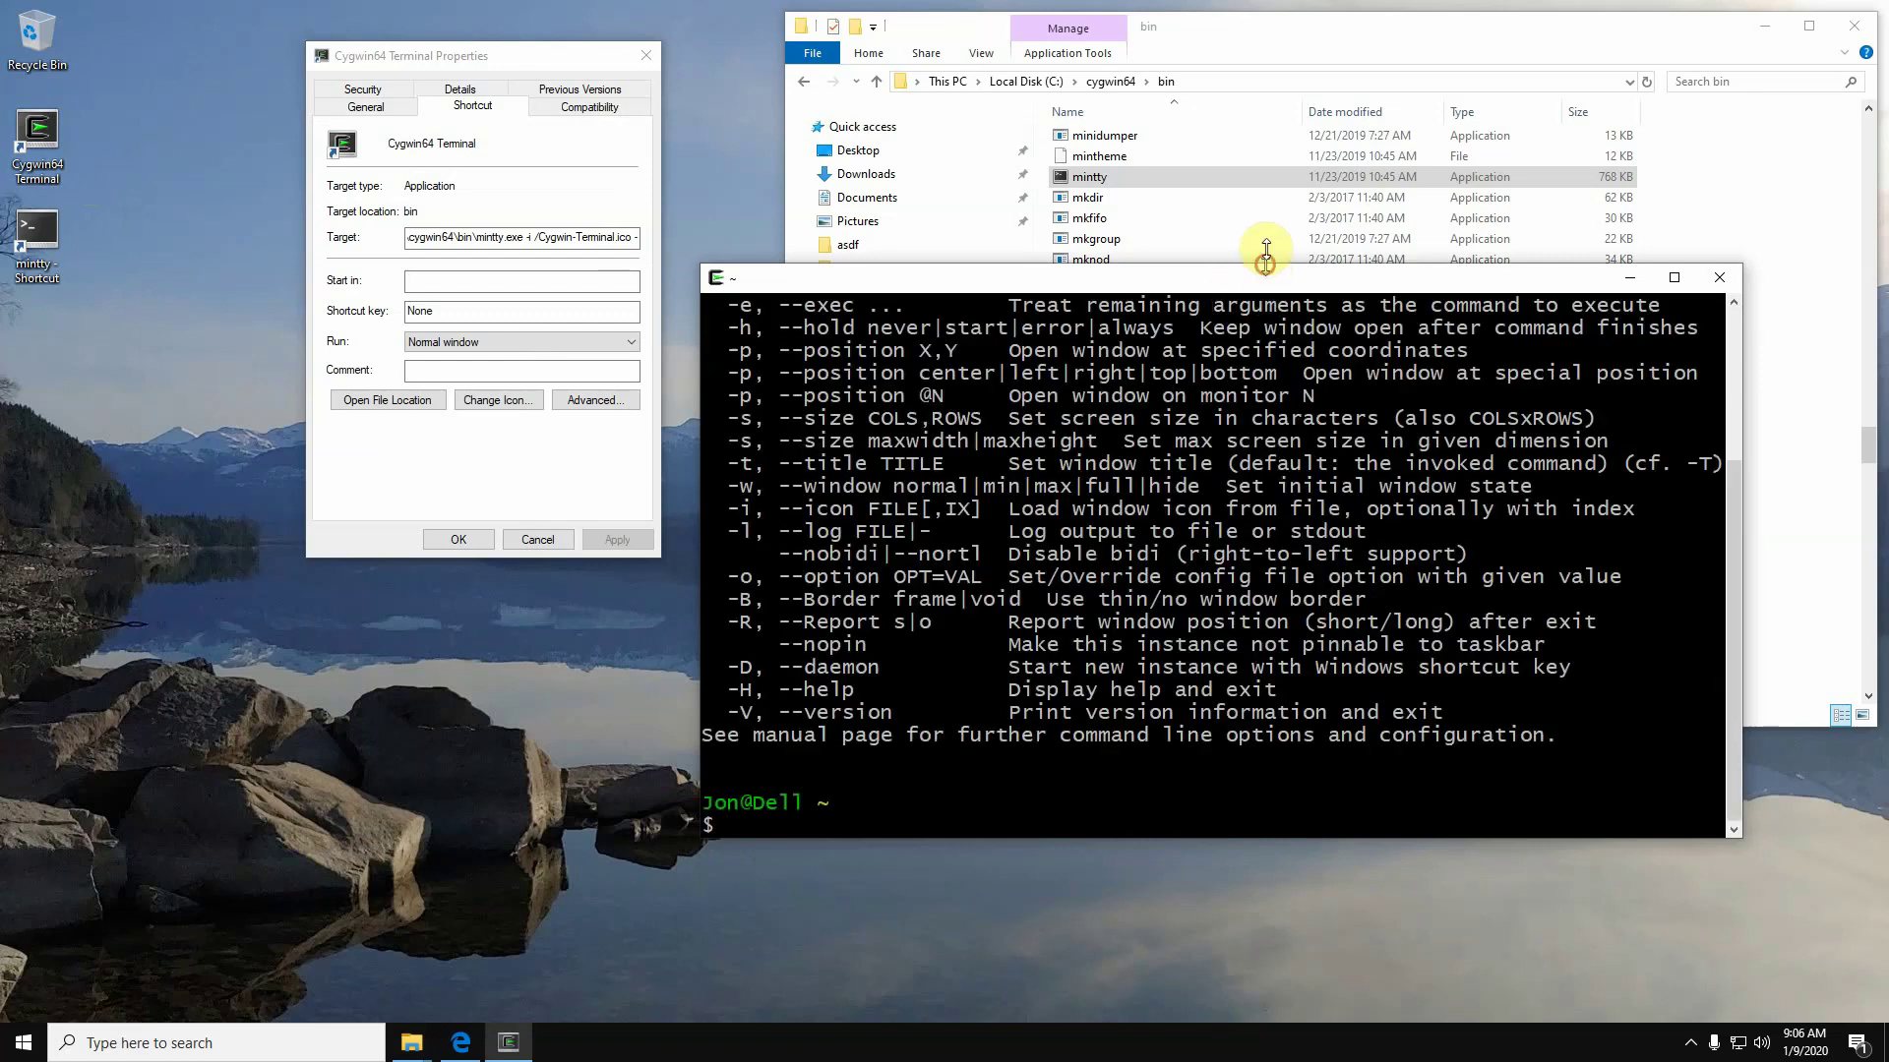
drag(1268, 265, 1282, 108)
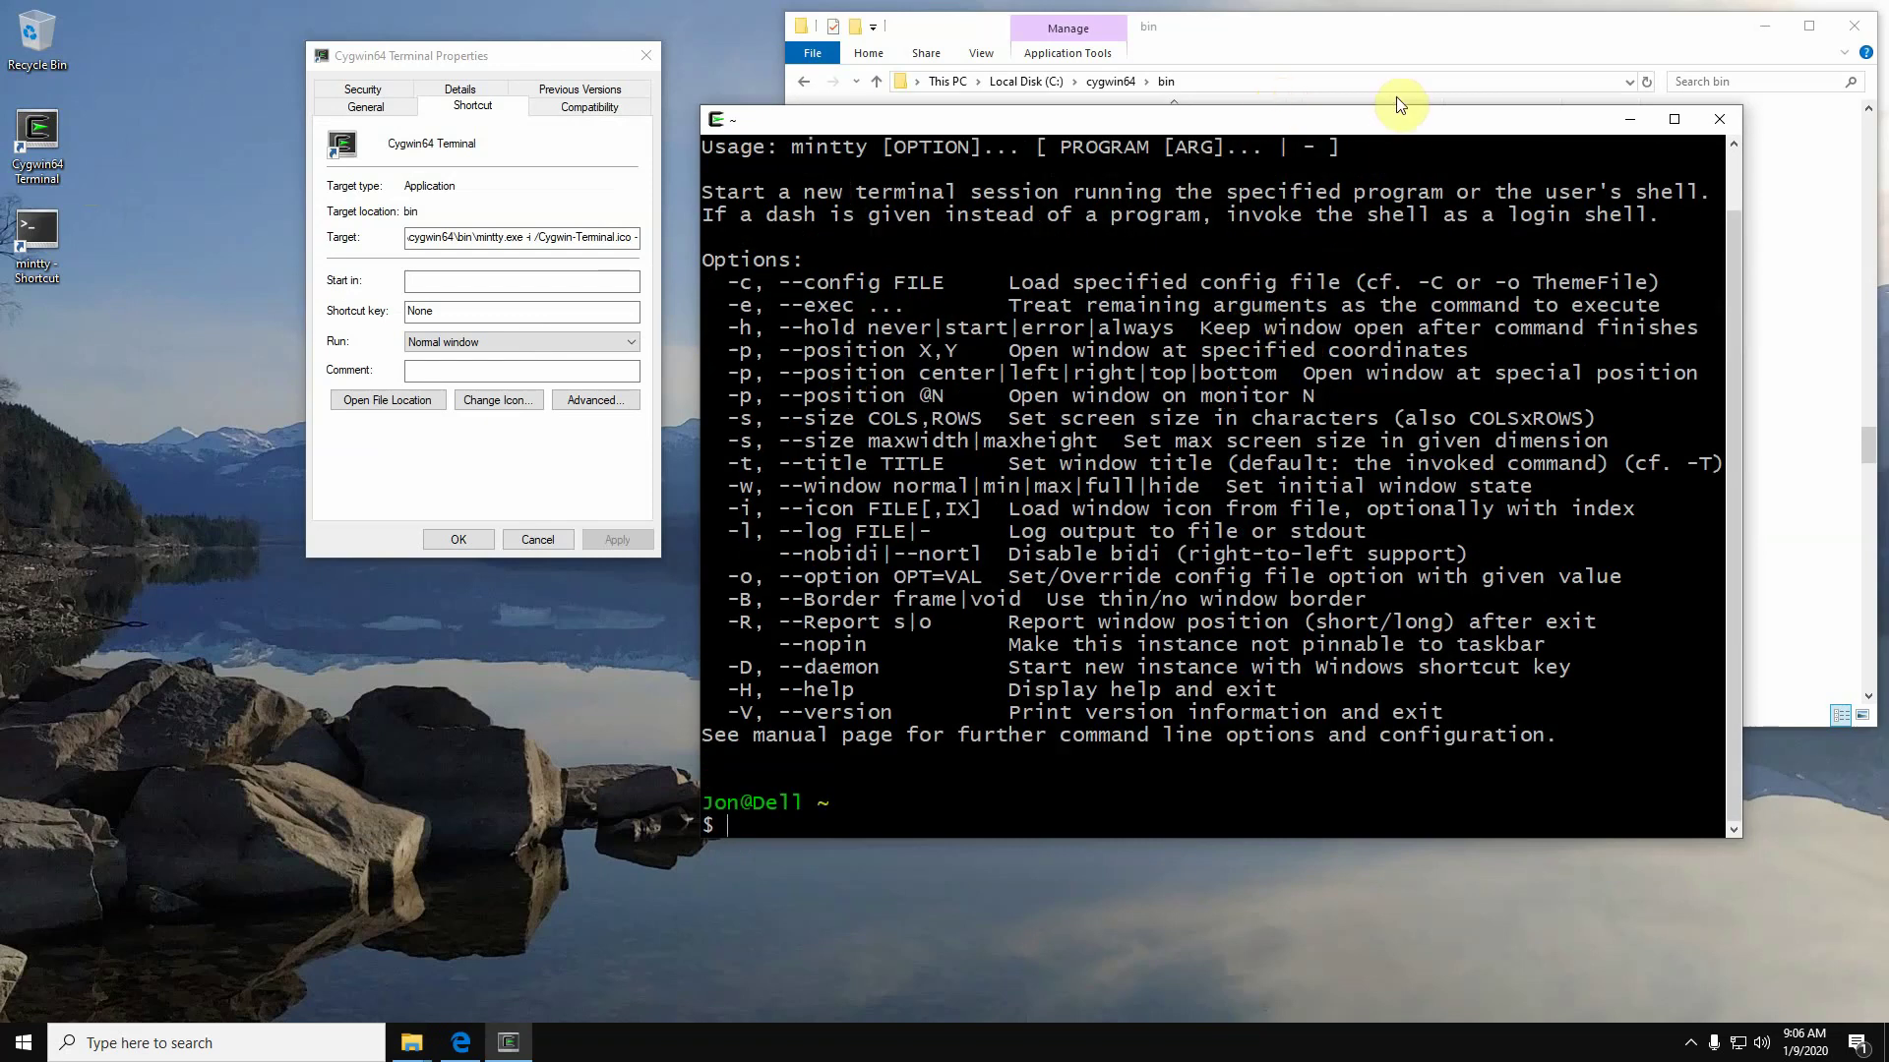
drag(1397, 104, 1398, 46)
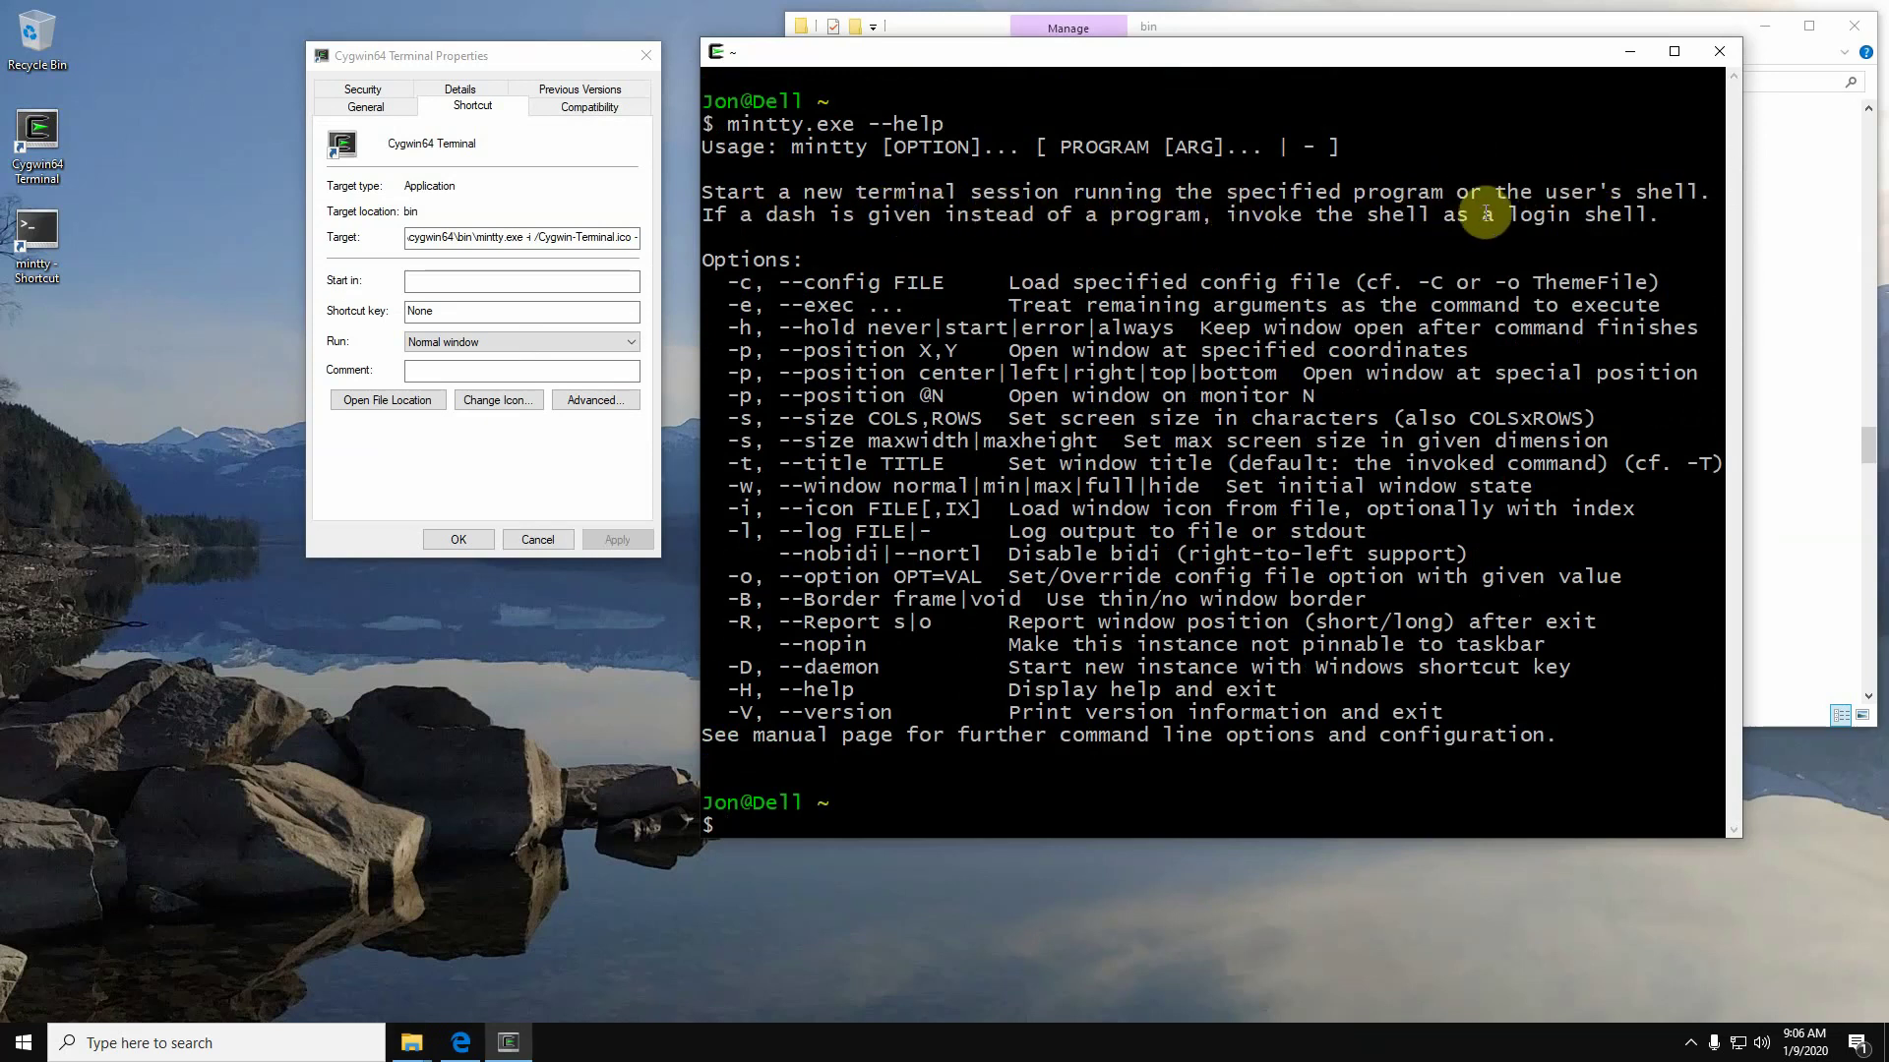
drag(1505, 214, 1661, 216)
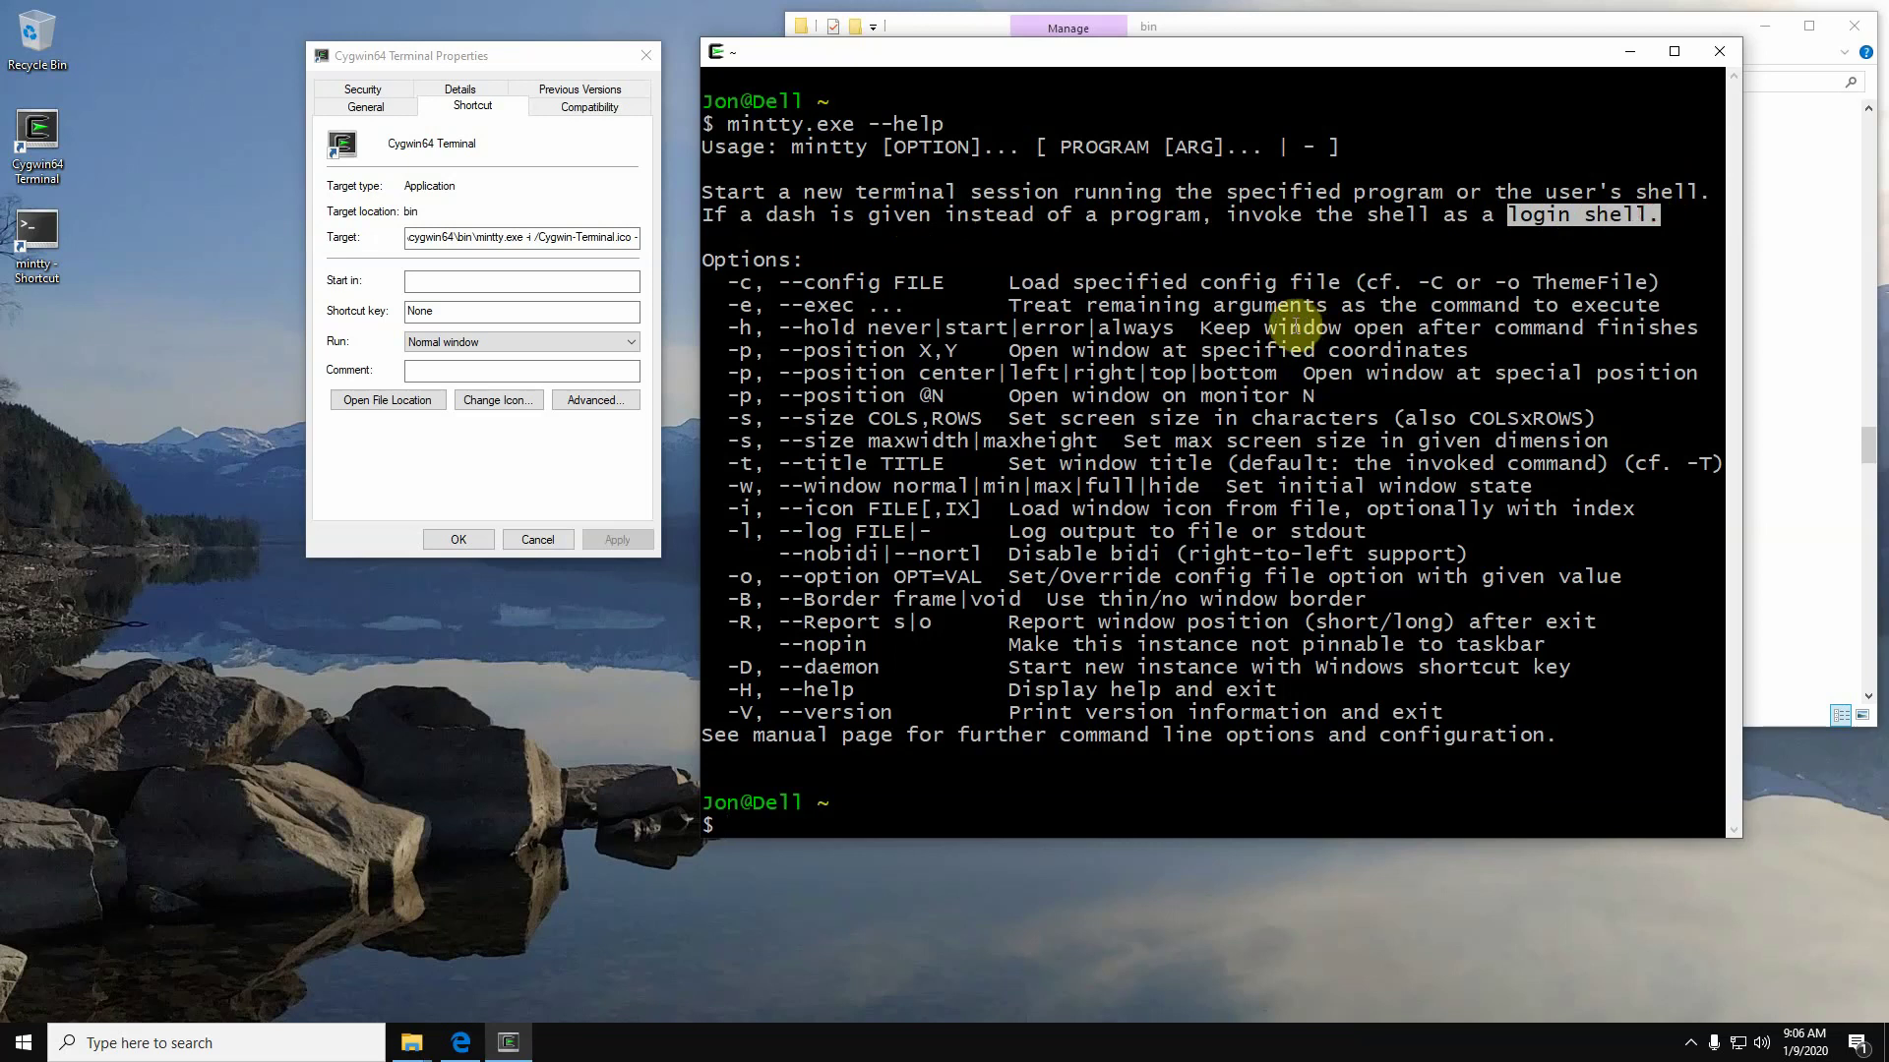
- Compare the arguments after mintty.exe in the shortcut's target with the "login shell" note in the mintty help text
click(607, 237)
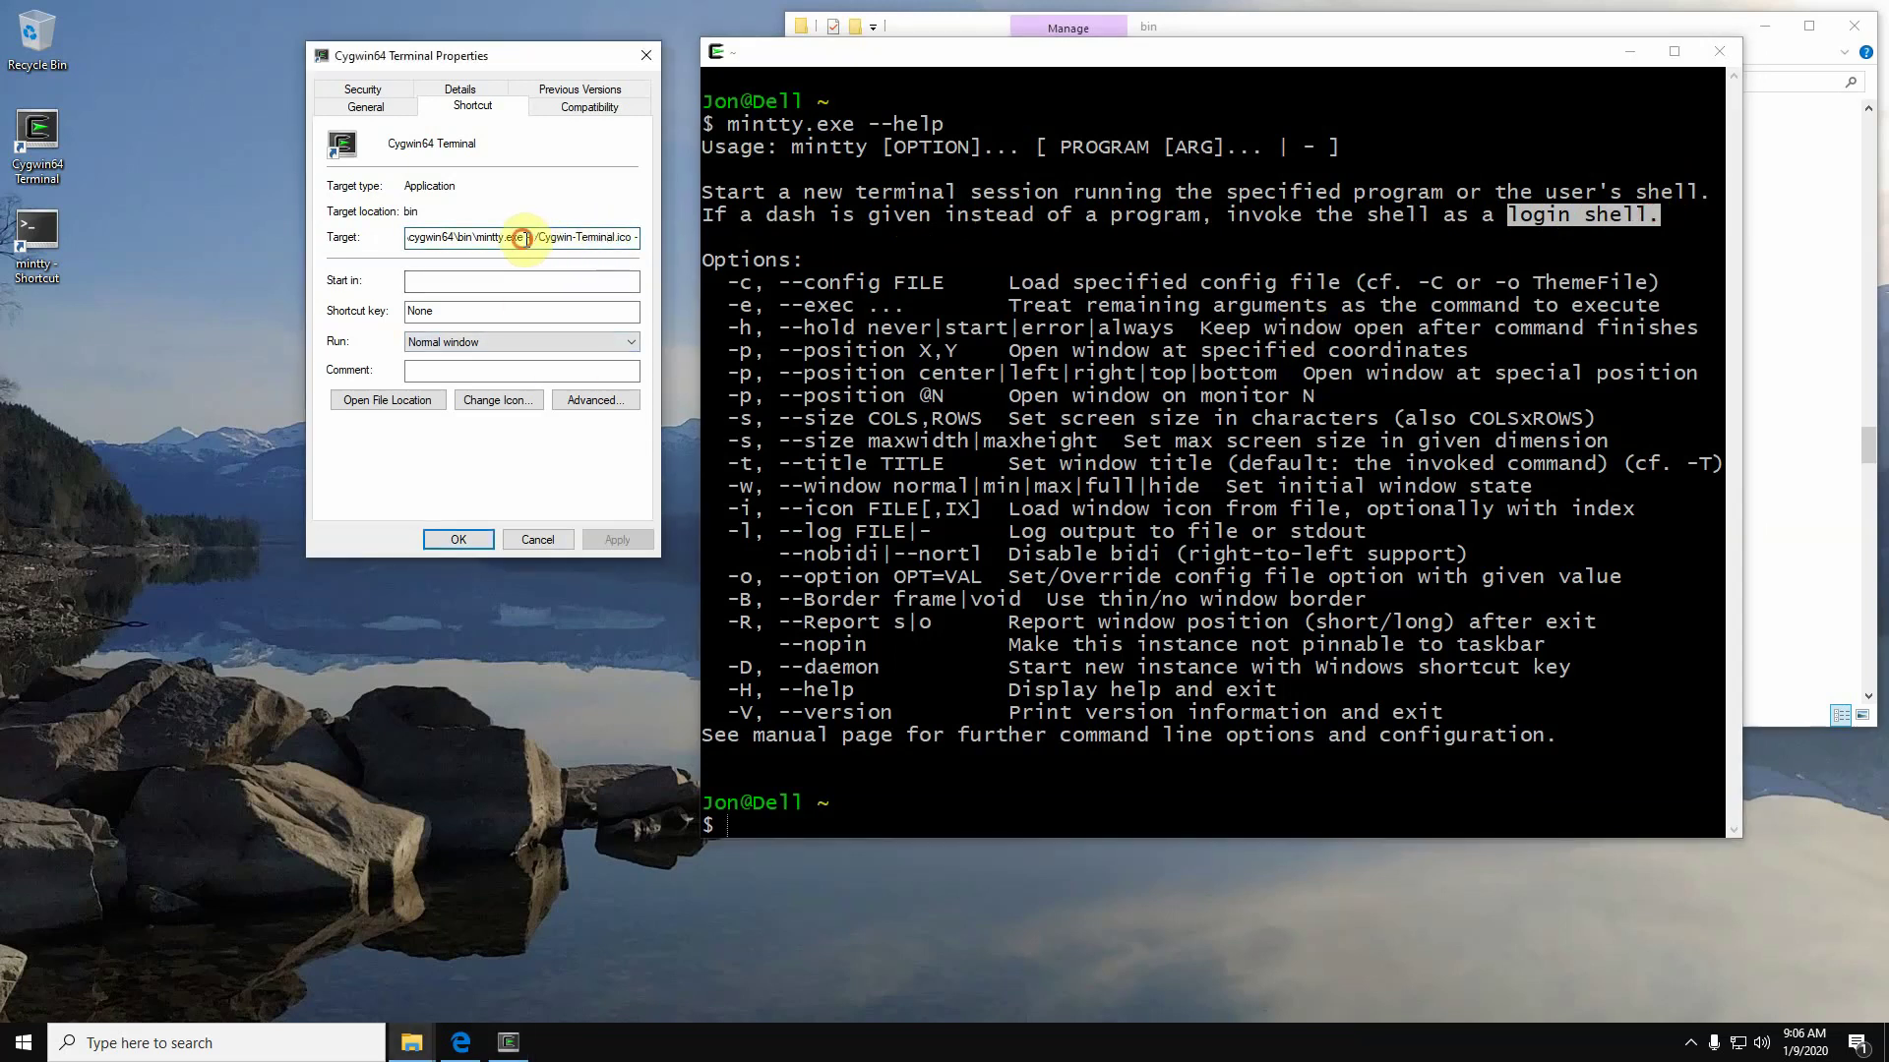
drag(523, 239, 619, 239)
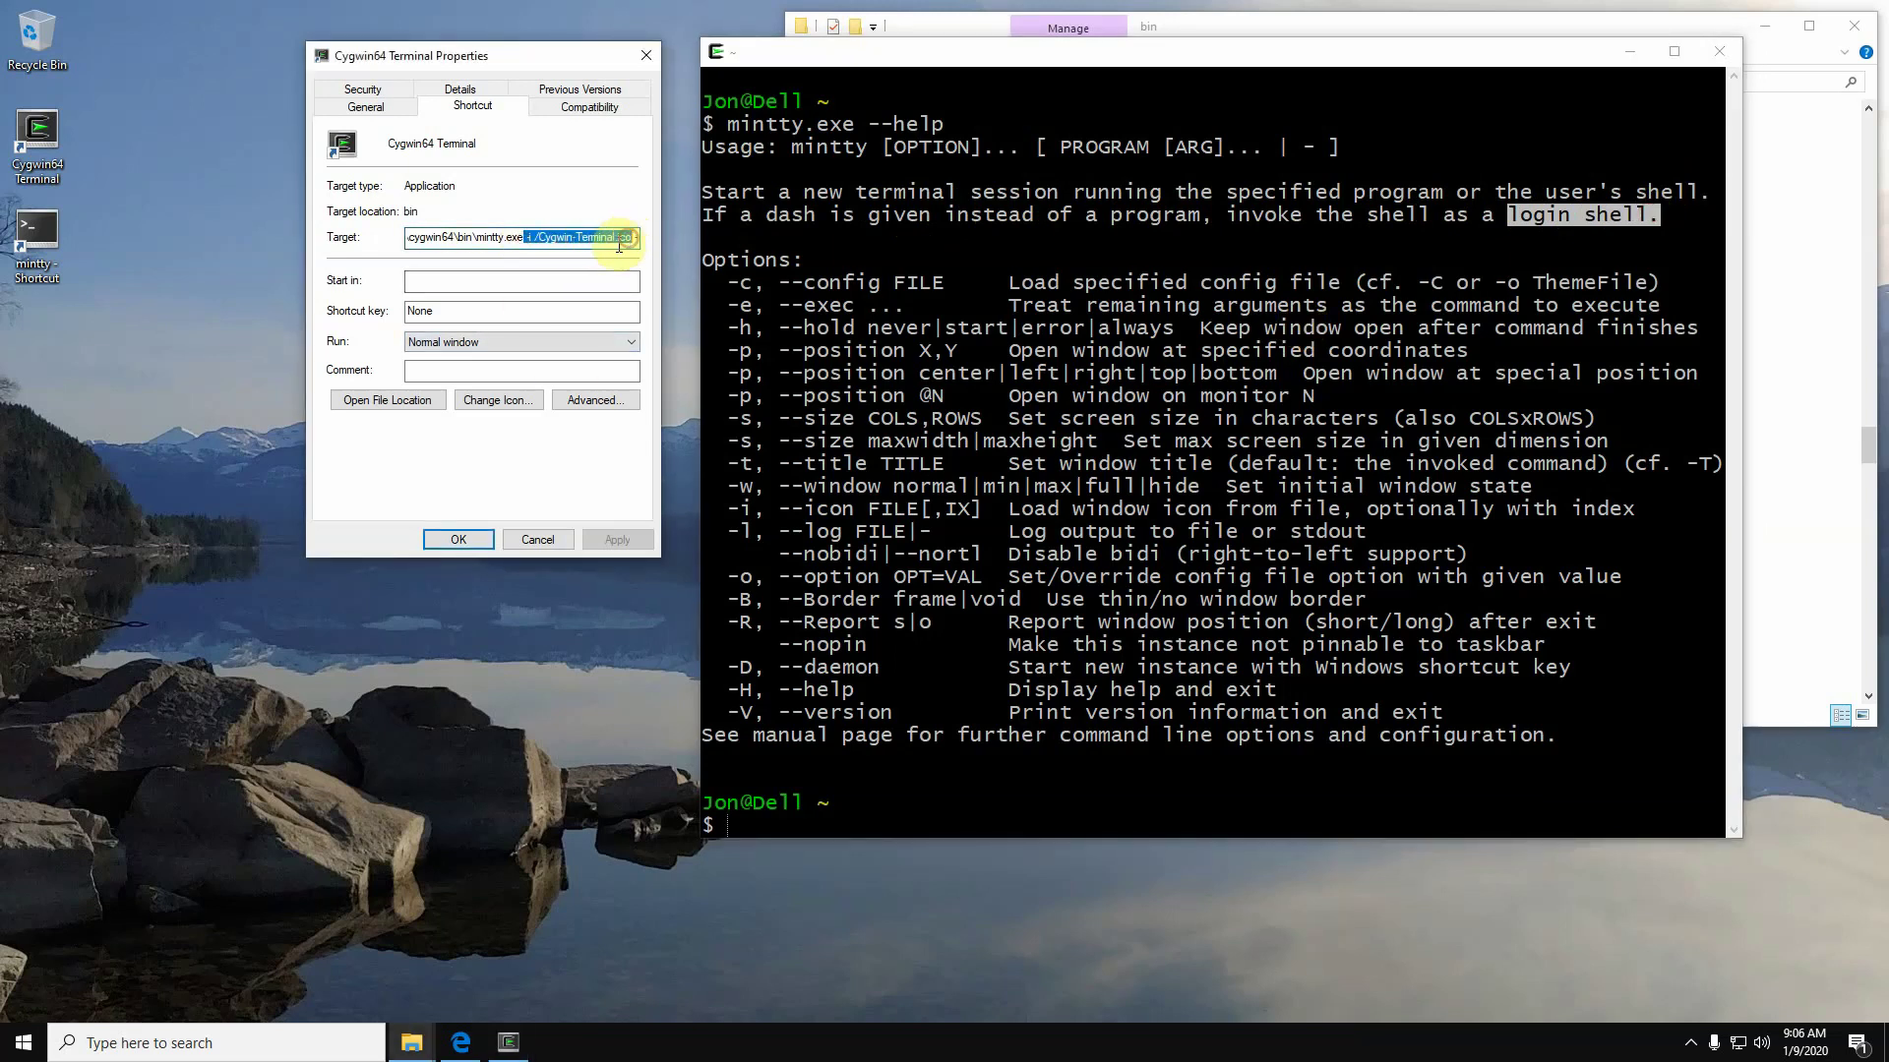
click(557, 238)
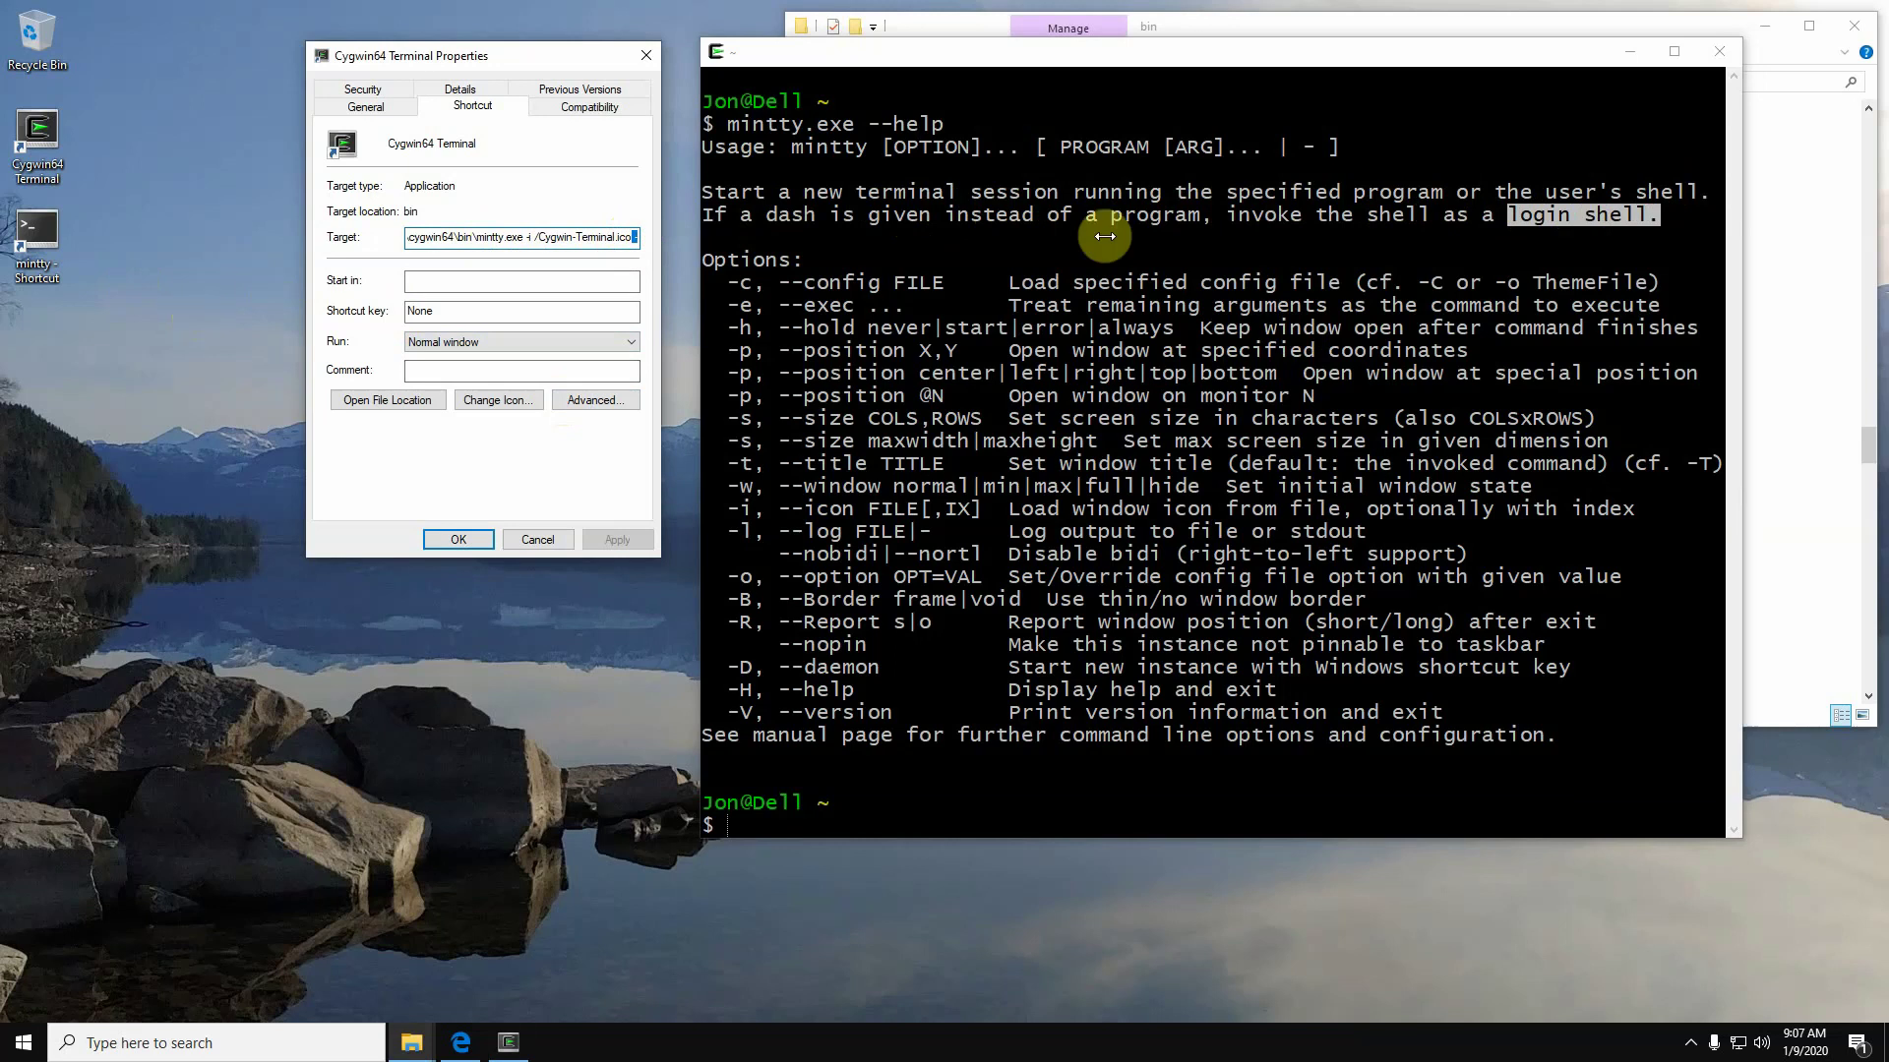
click(1538, 222)
click(1556, 220)
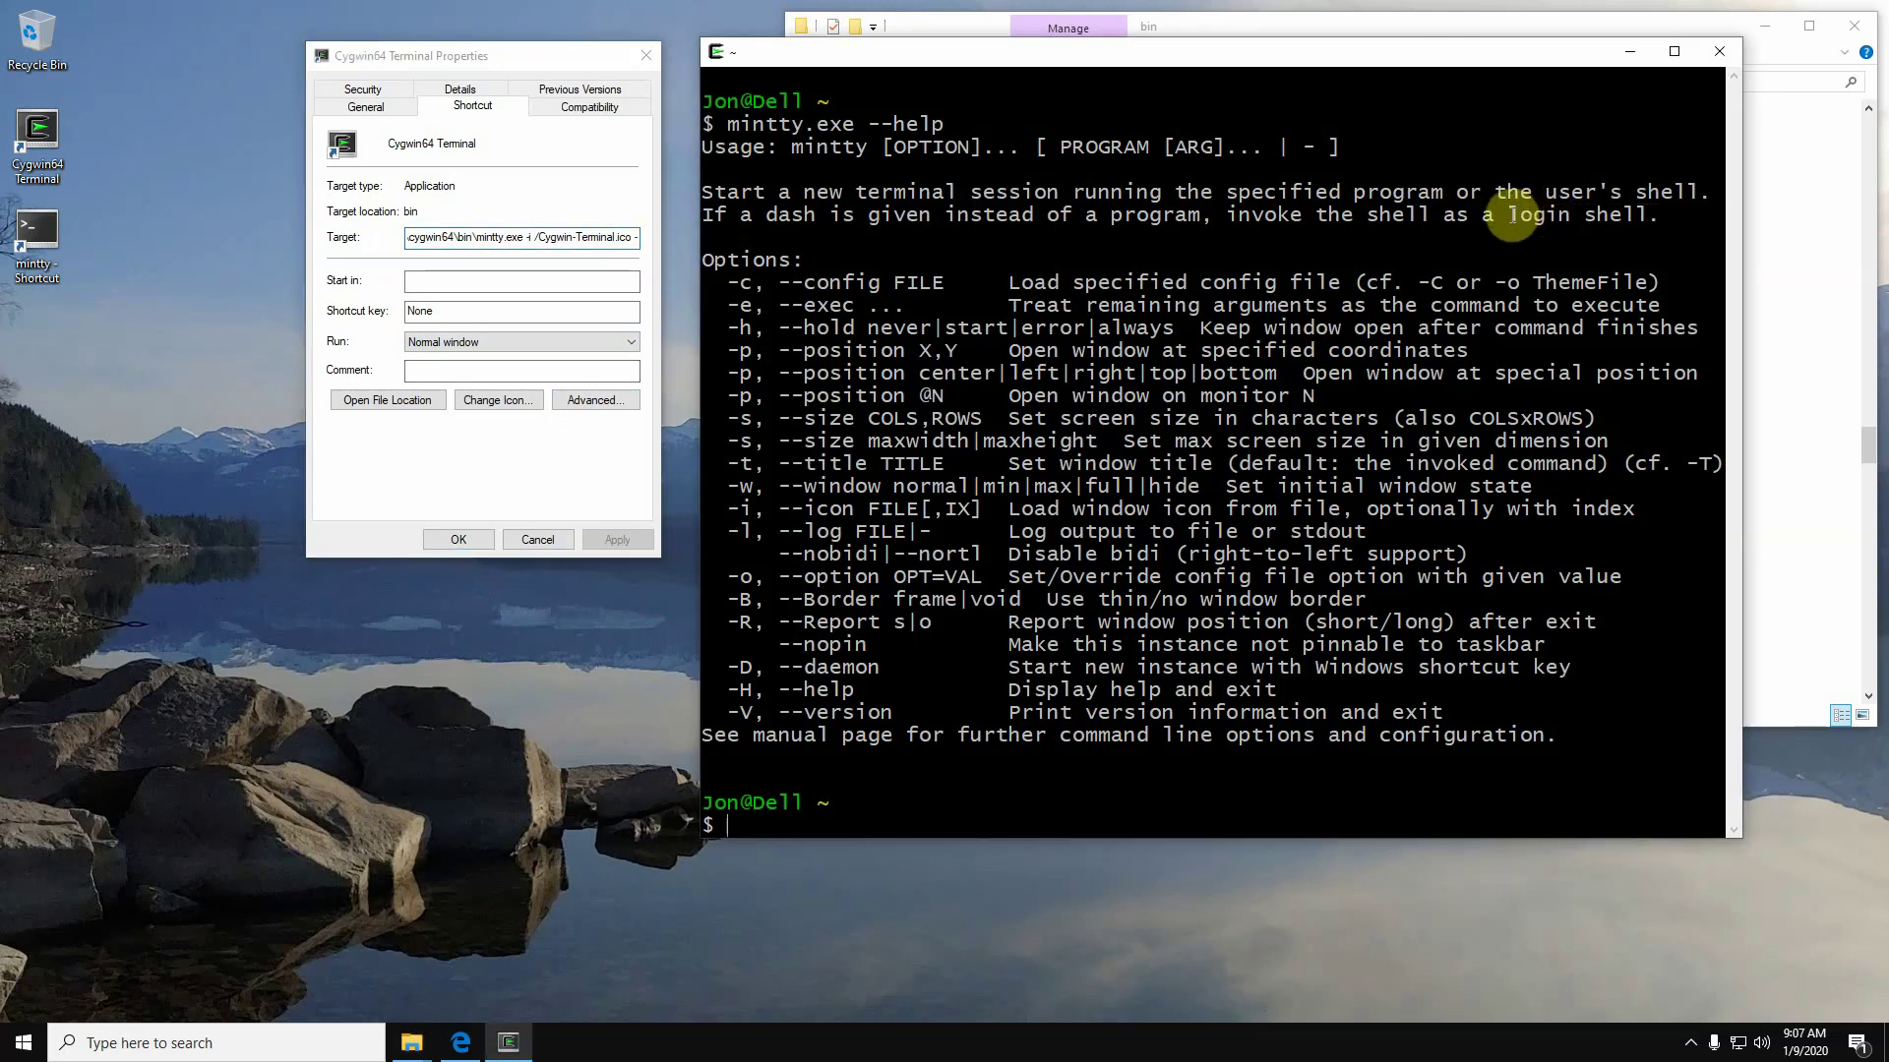
drag(1508, 221, 1644, 221)
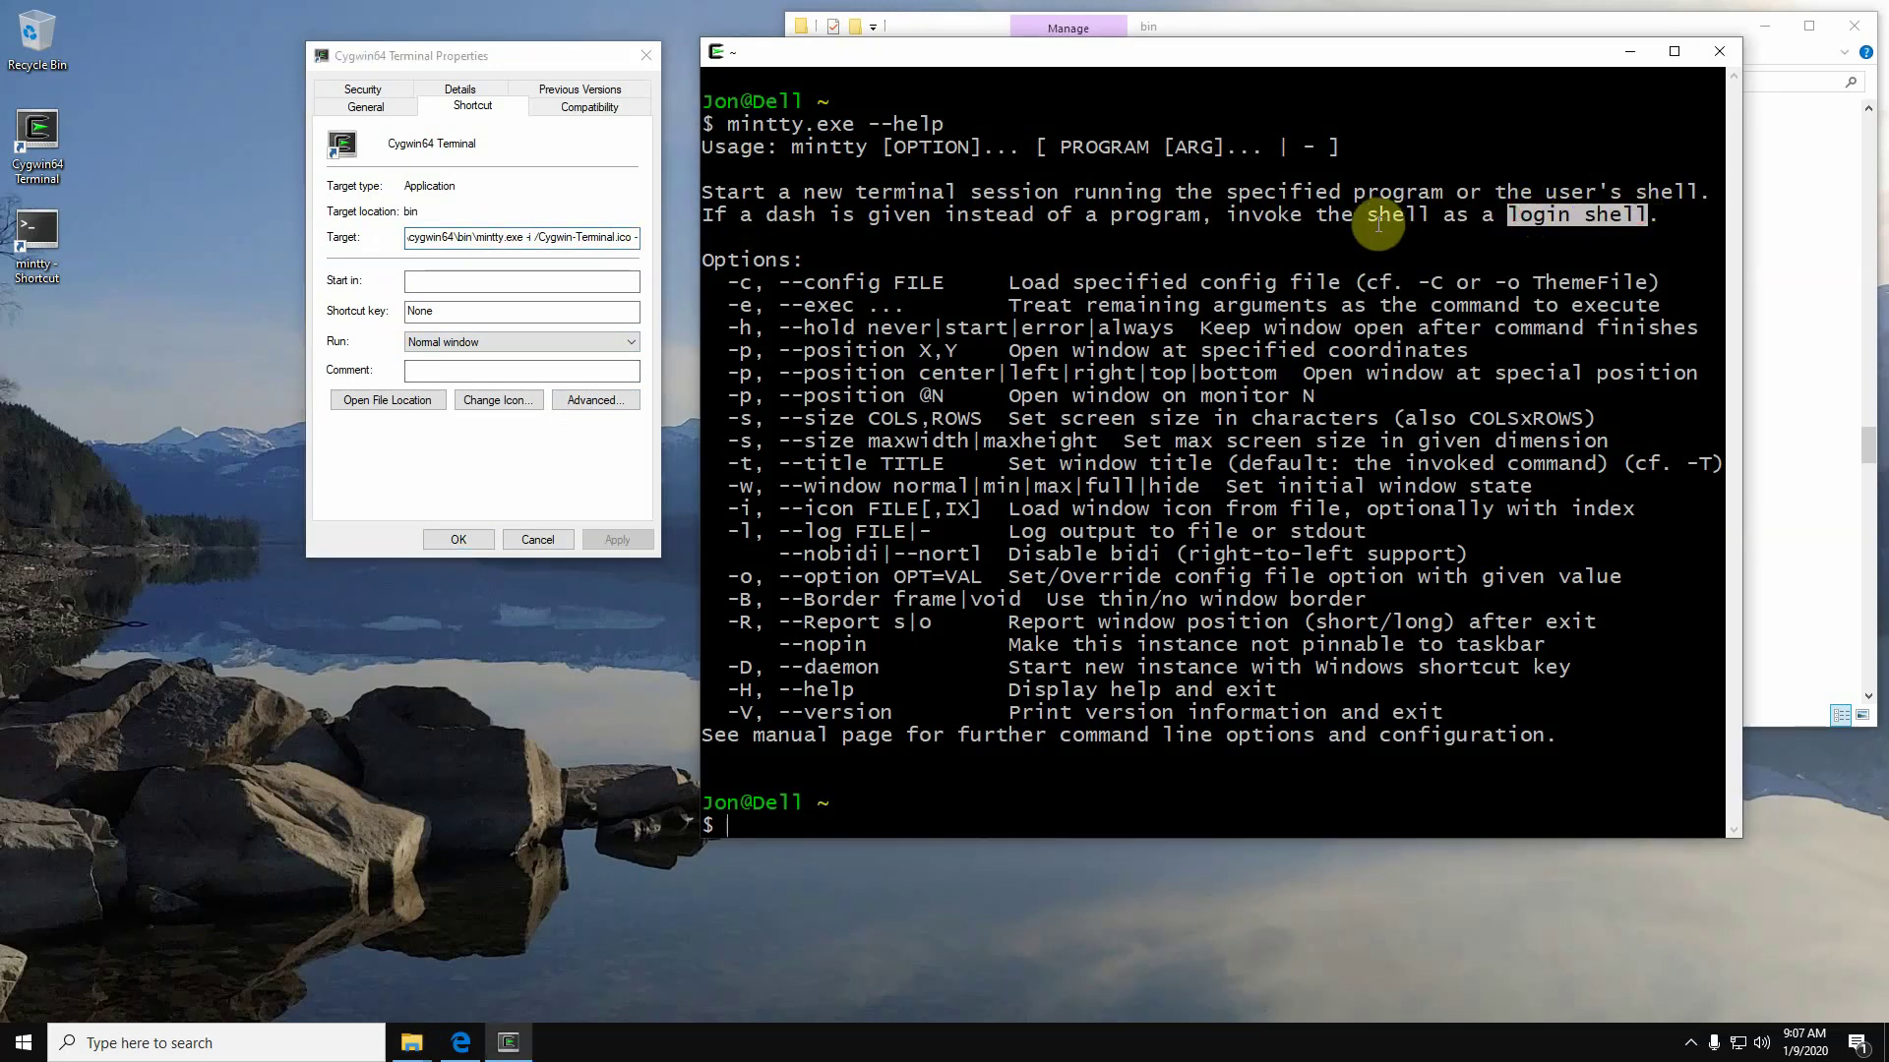
- Append a space and a dash after mintty.exe in the mintty shortcut's target and save its properties
right_click(39, 236)
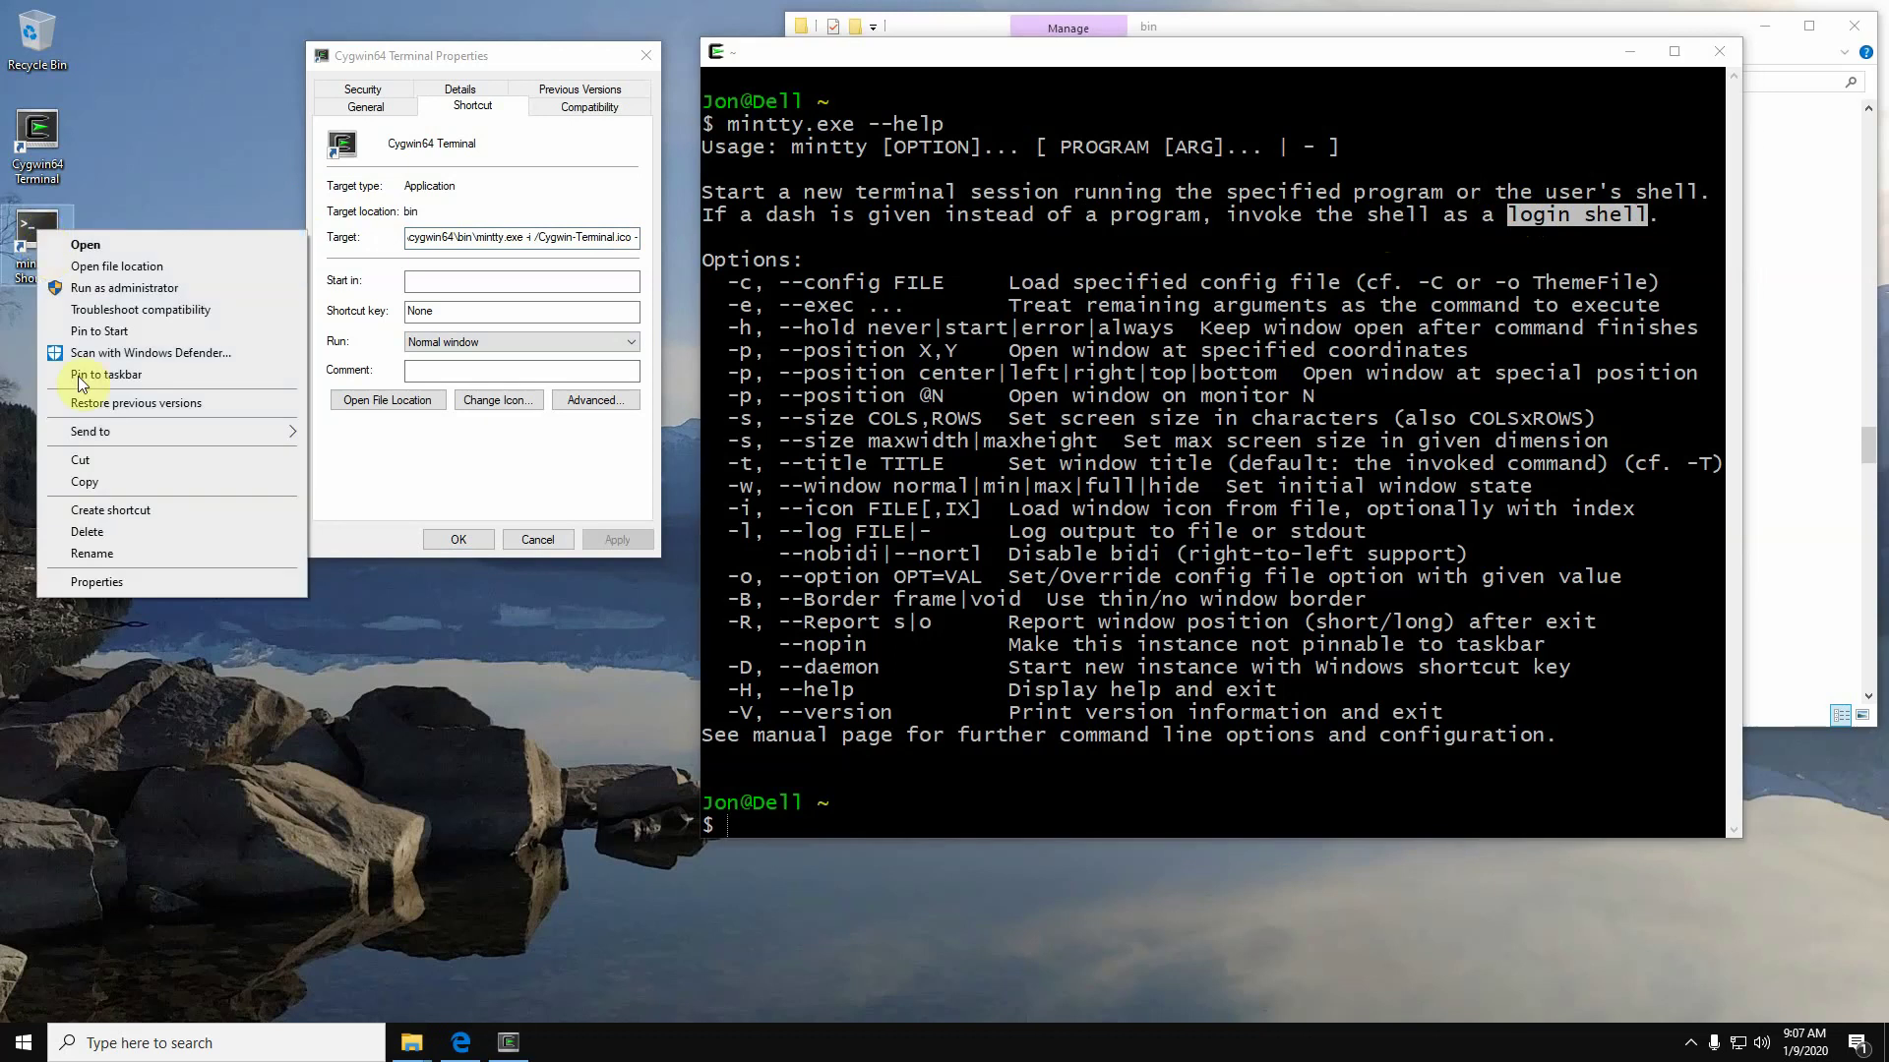
click(94, 581)
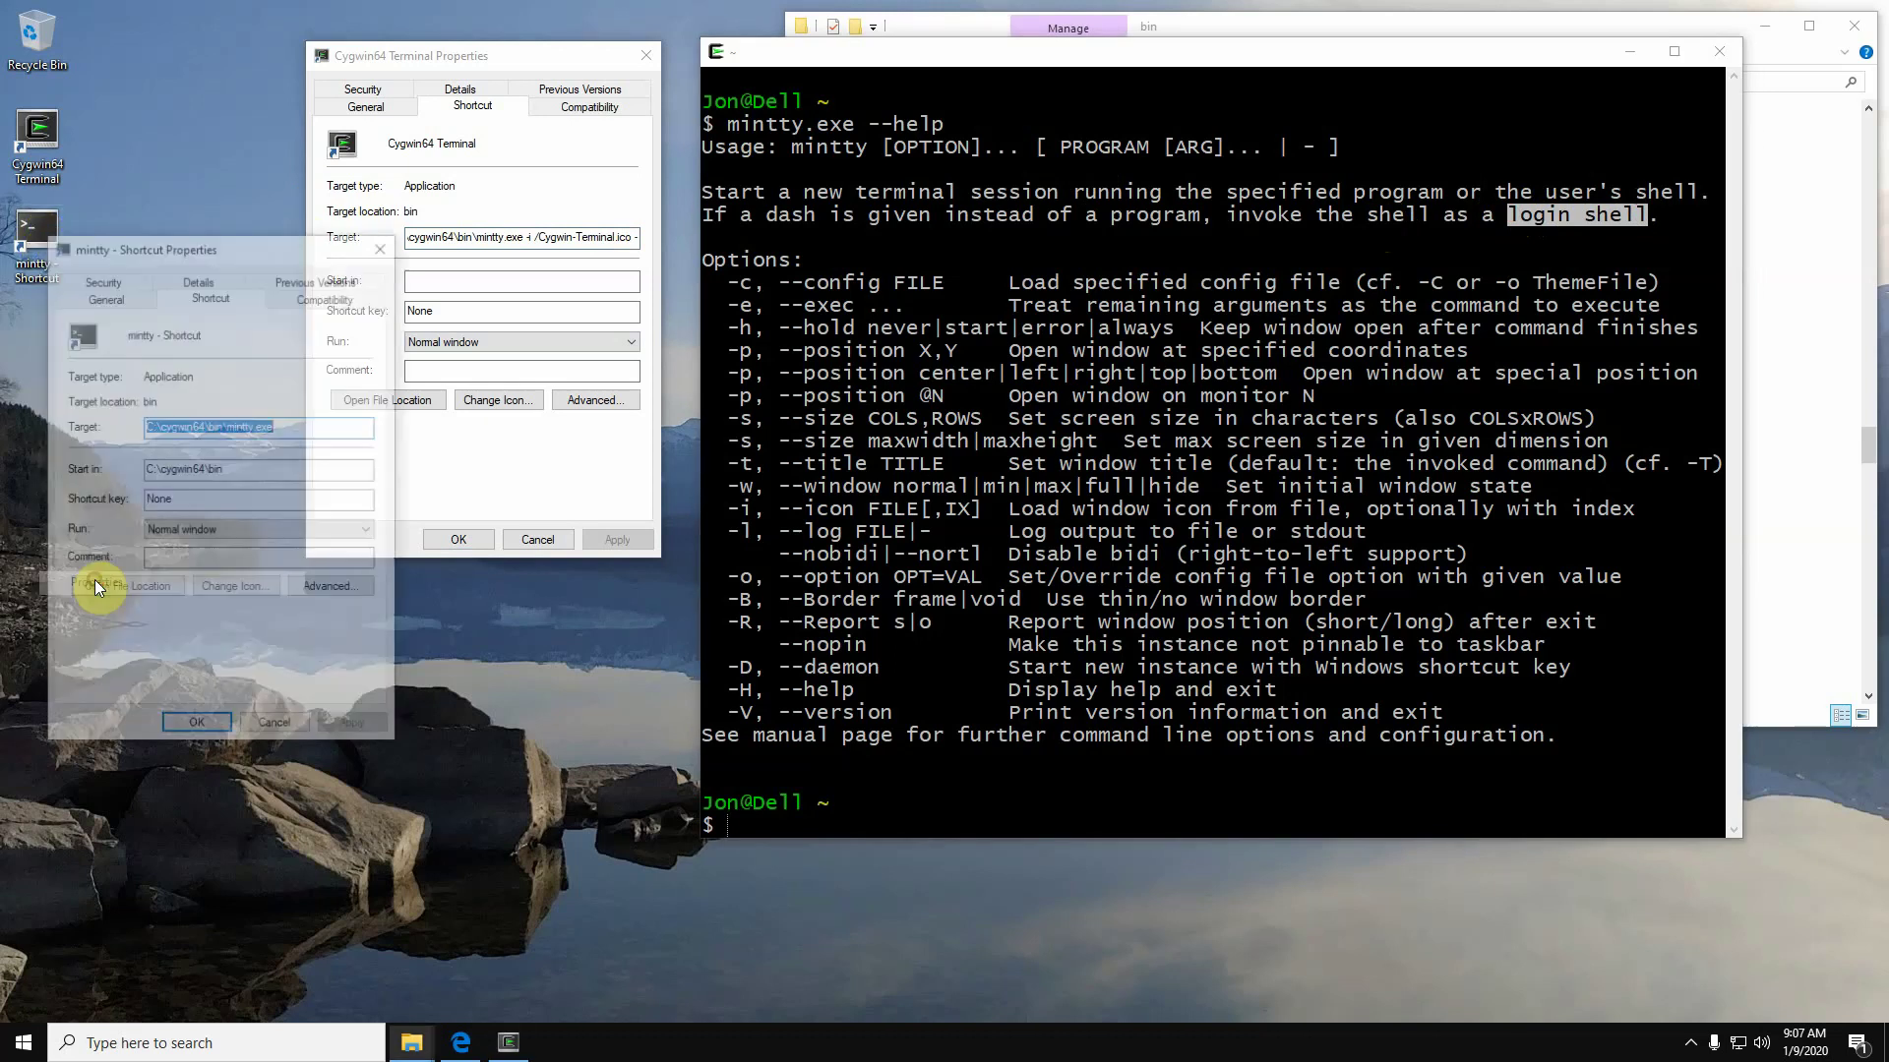
click(290, 425)
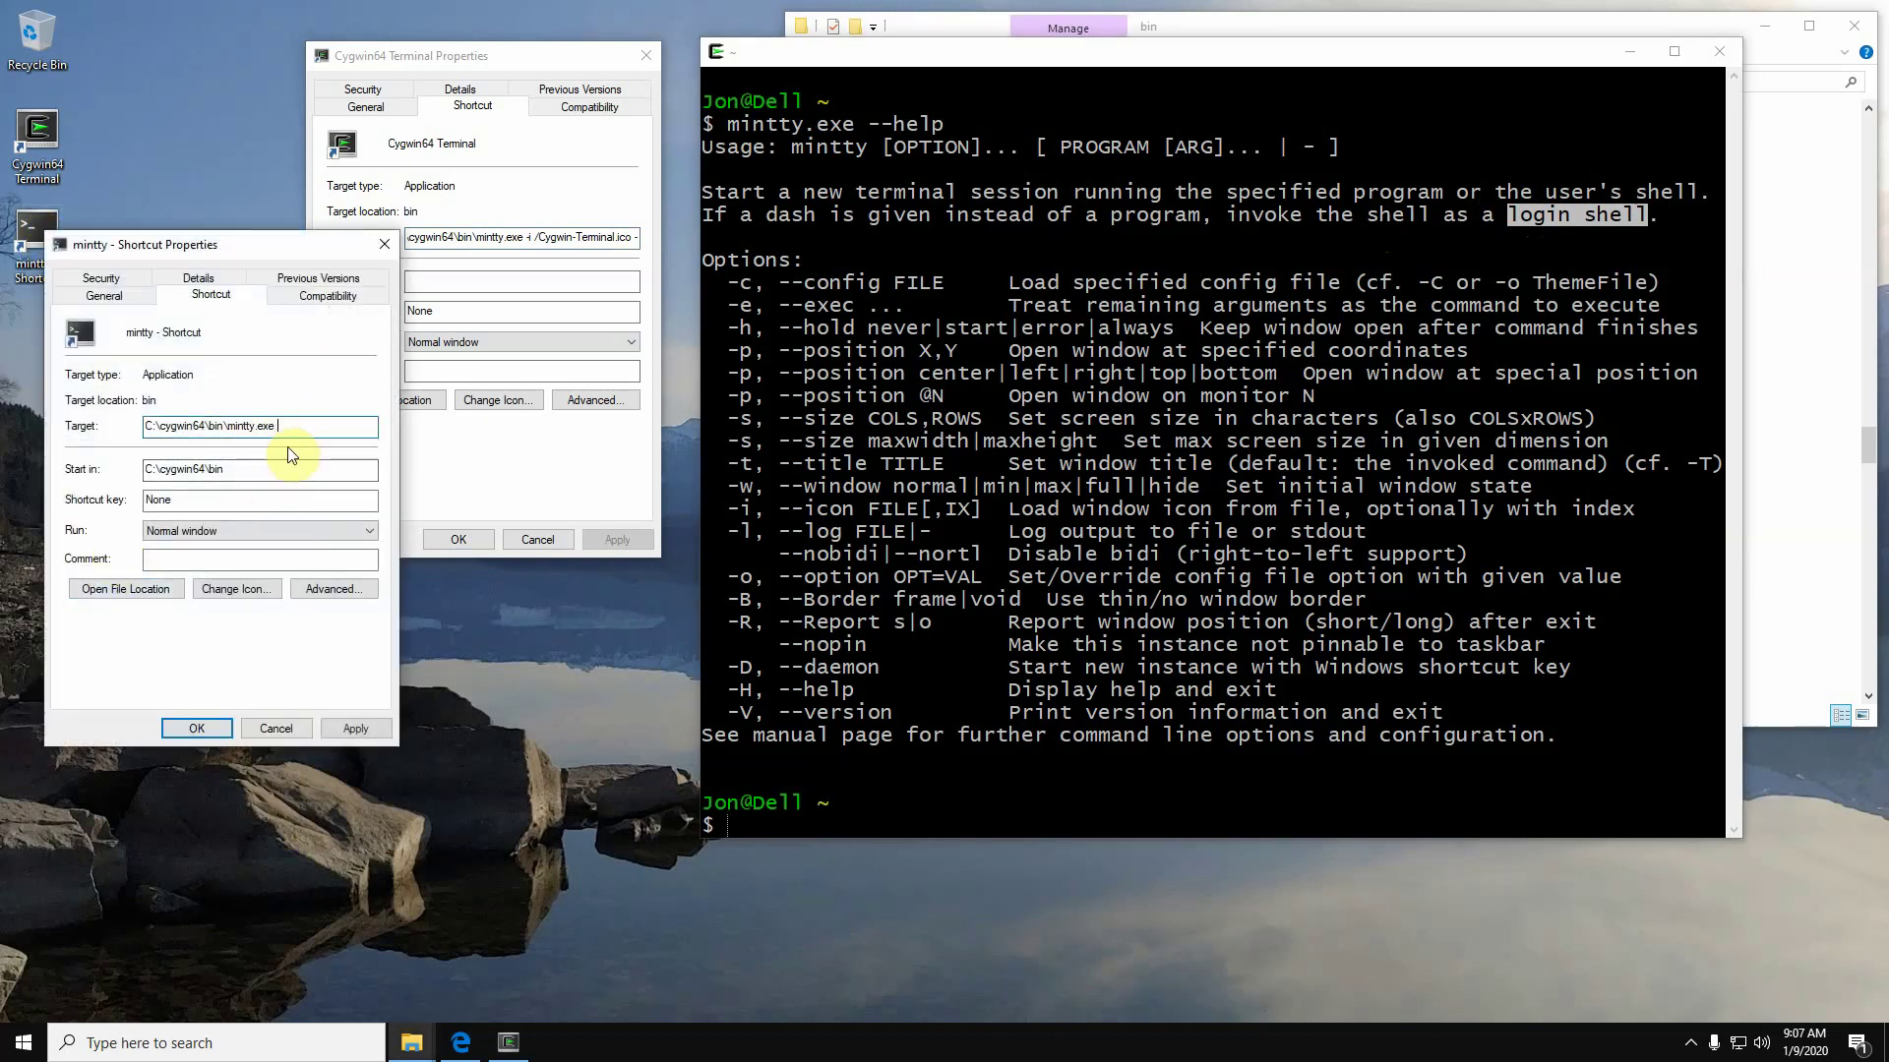
text(-)
click(356, 729)
click(209, 726)
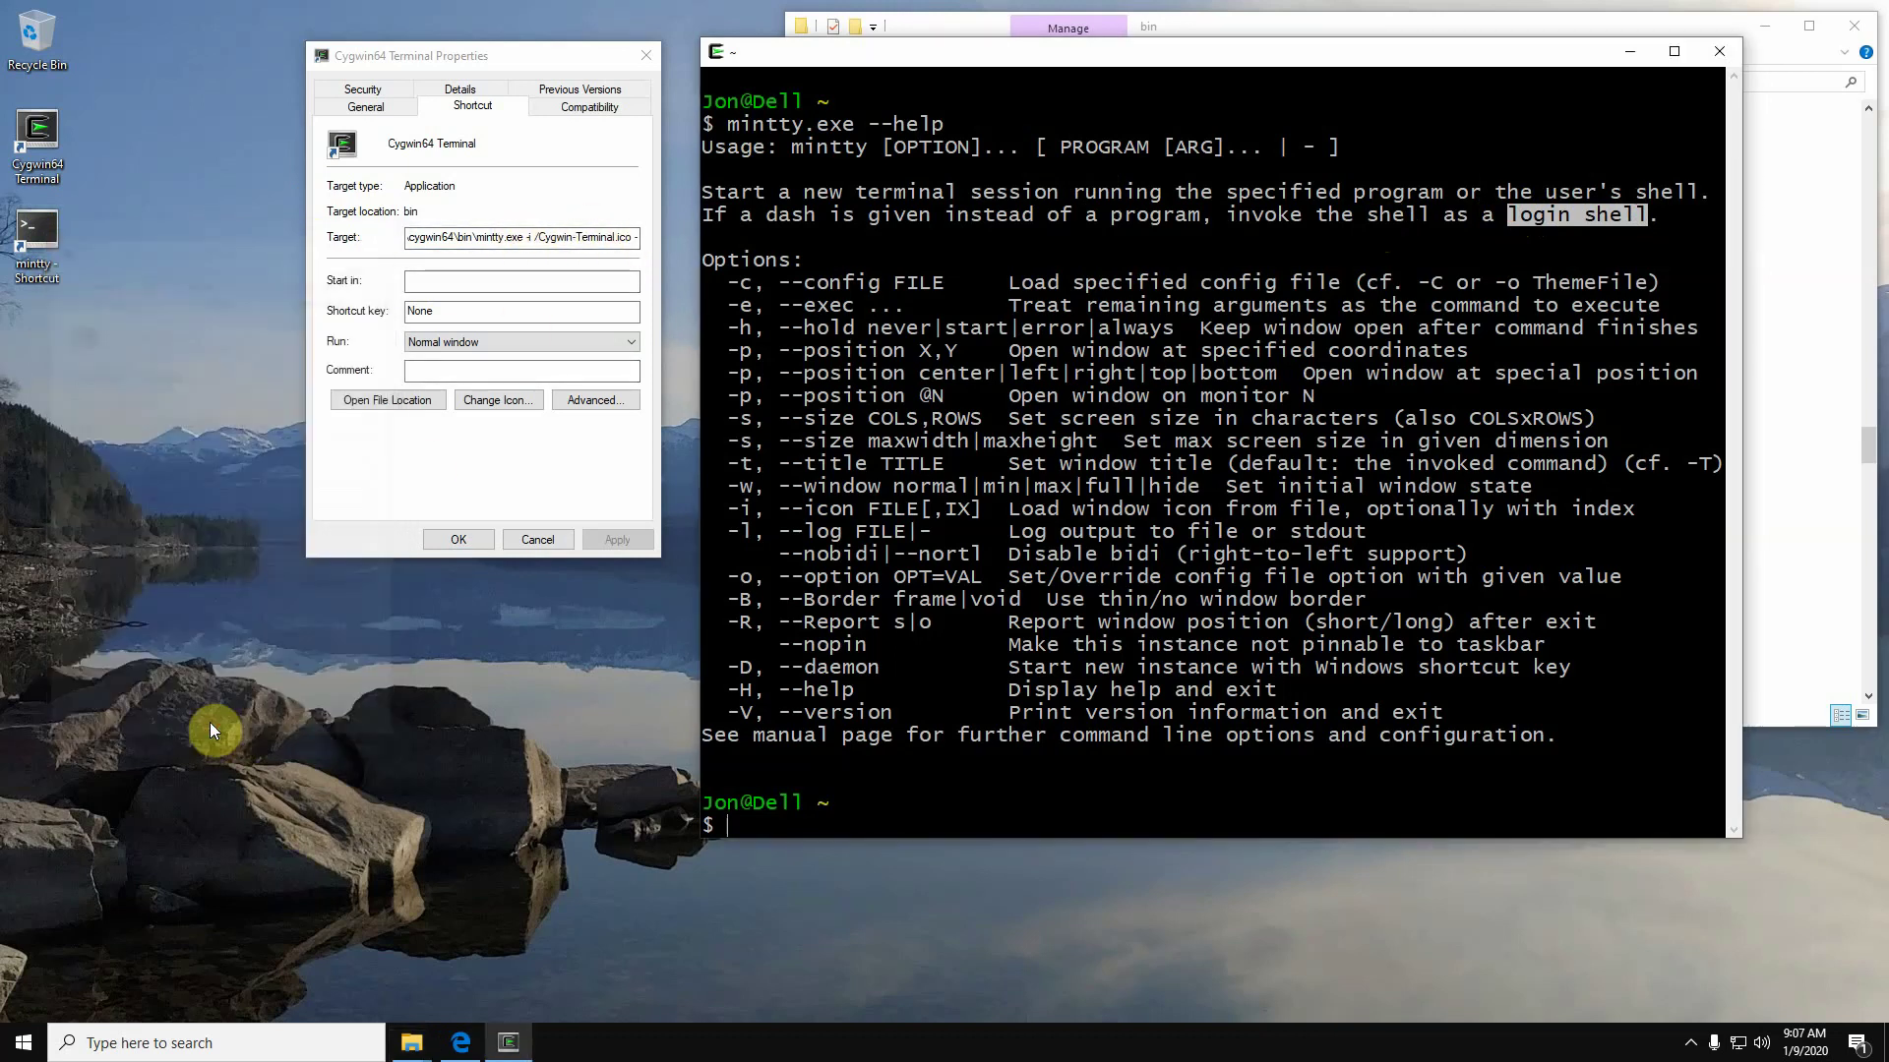
- Test-launch the mintty shortcut to check its starting directory, and close both terminal windows and the Cygwin64 Terminal properties
click(38, 241)
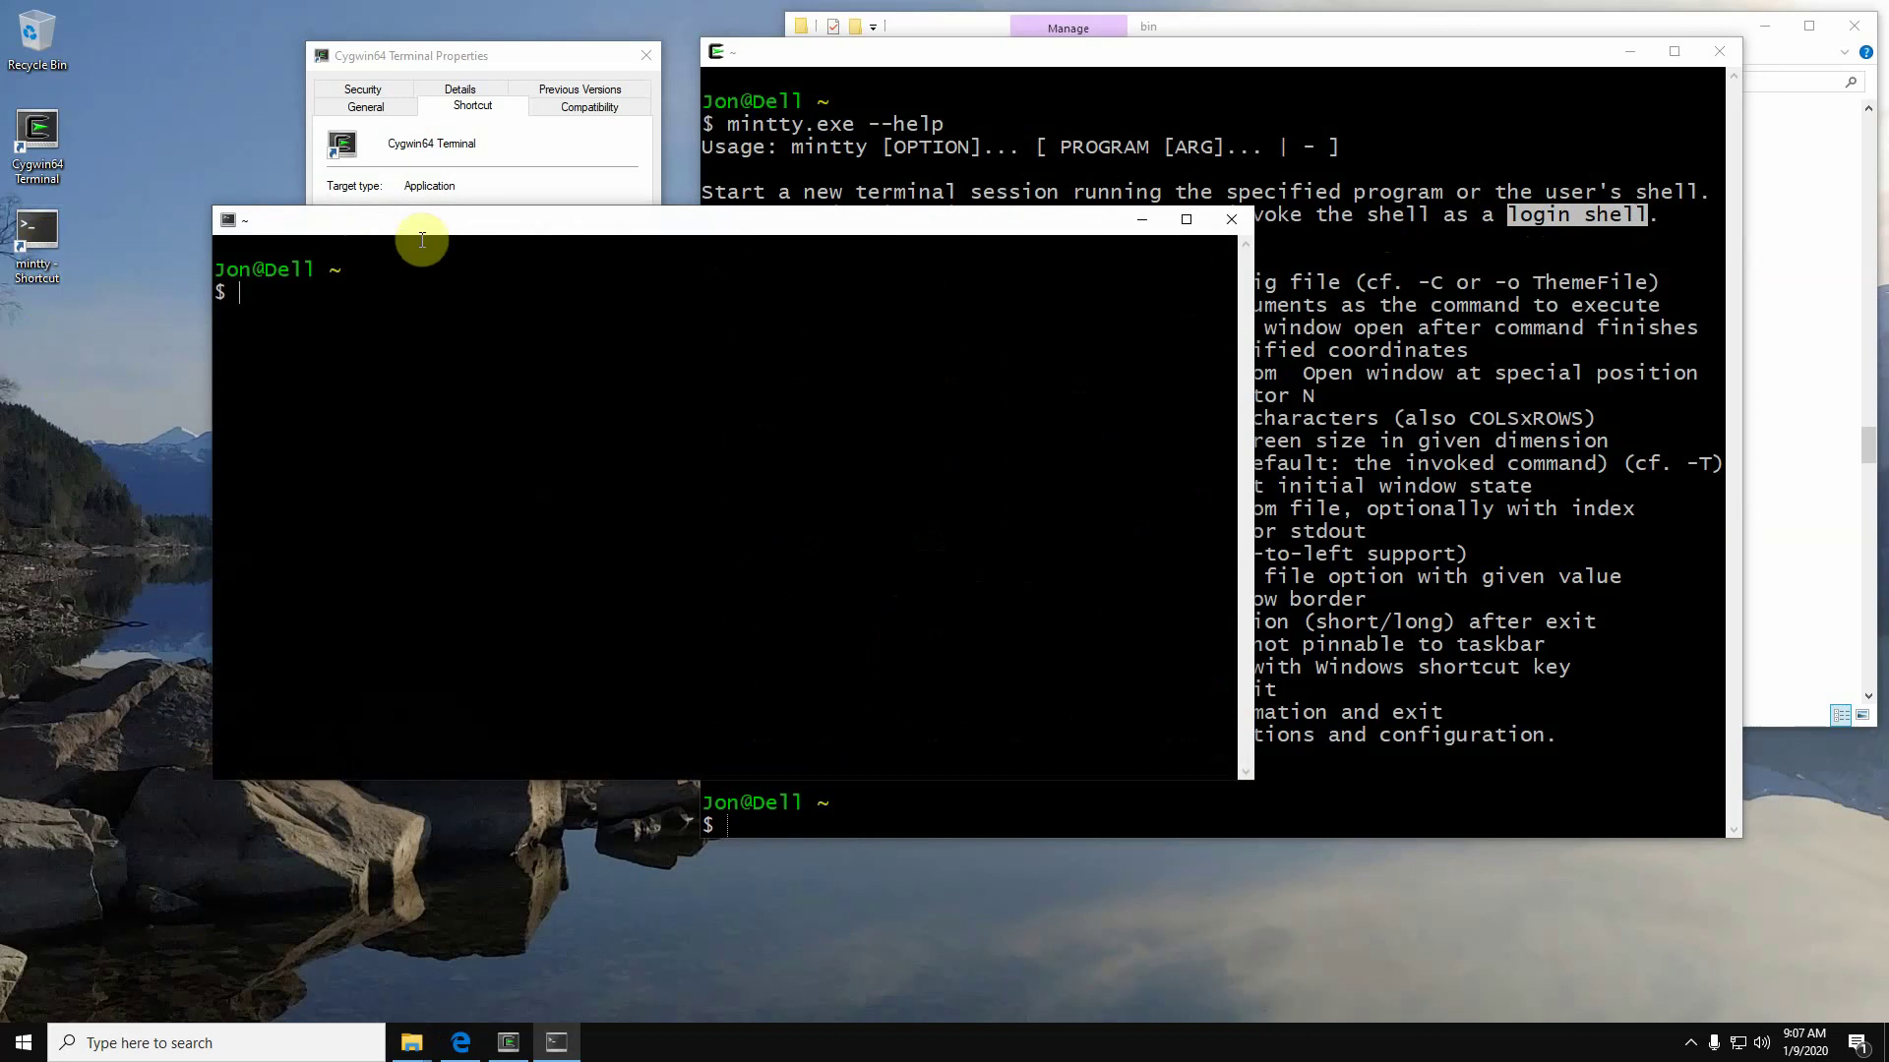
drag(472, 218, 691, 340)
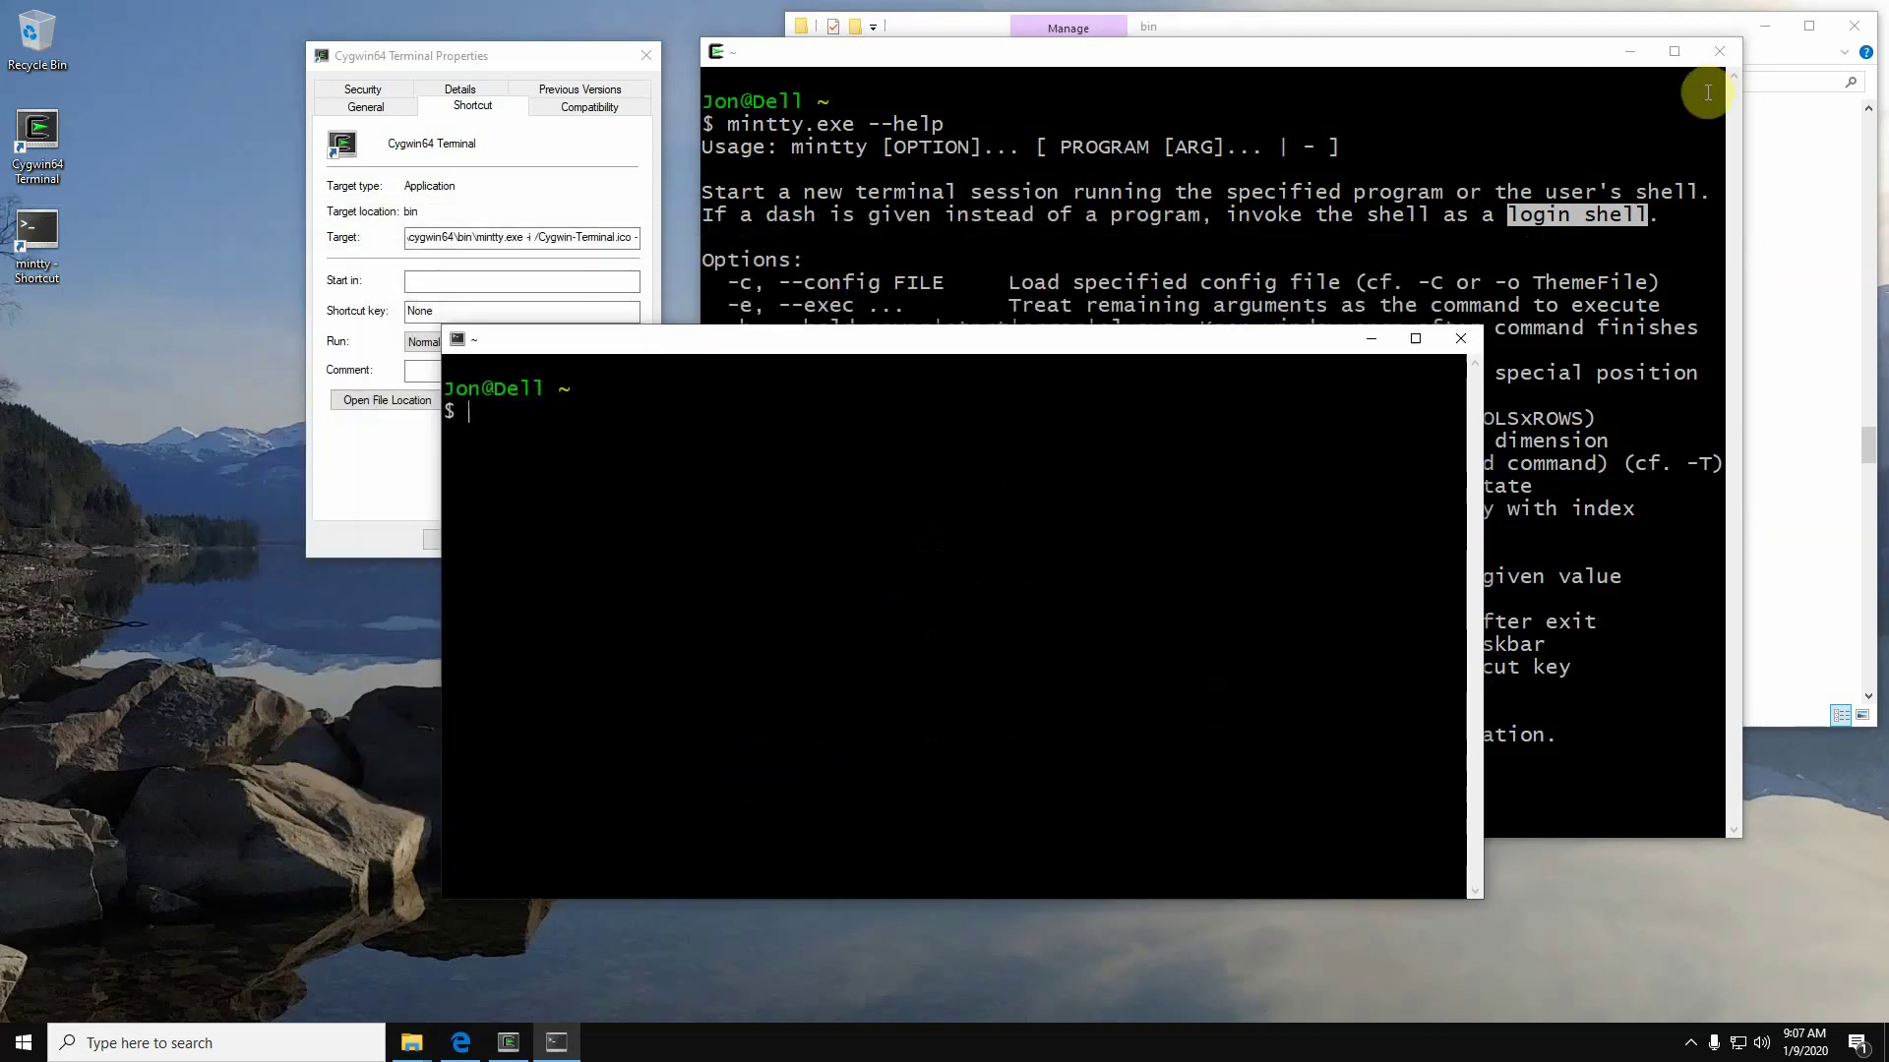
click(1430, 49)
click(1720, 51)
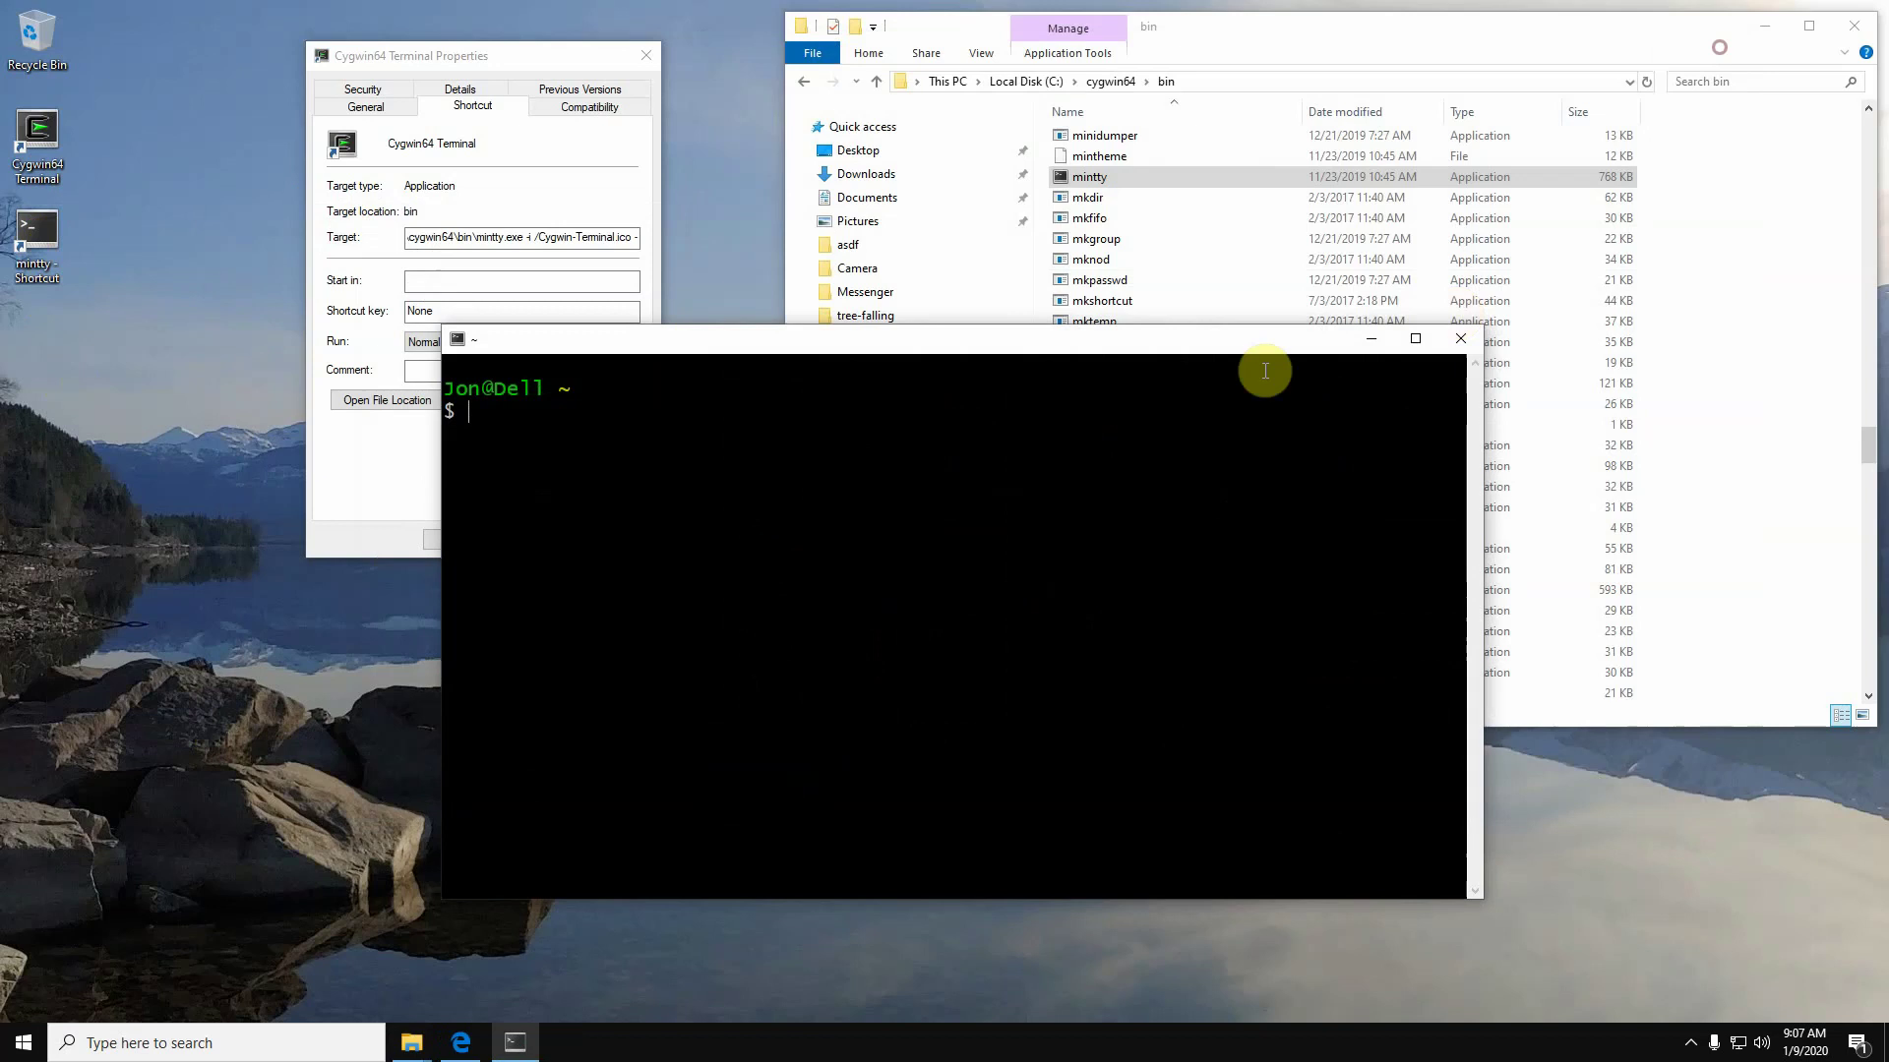
click(1461, 340)
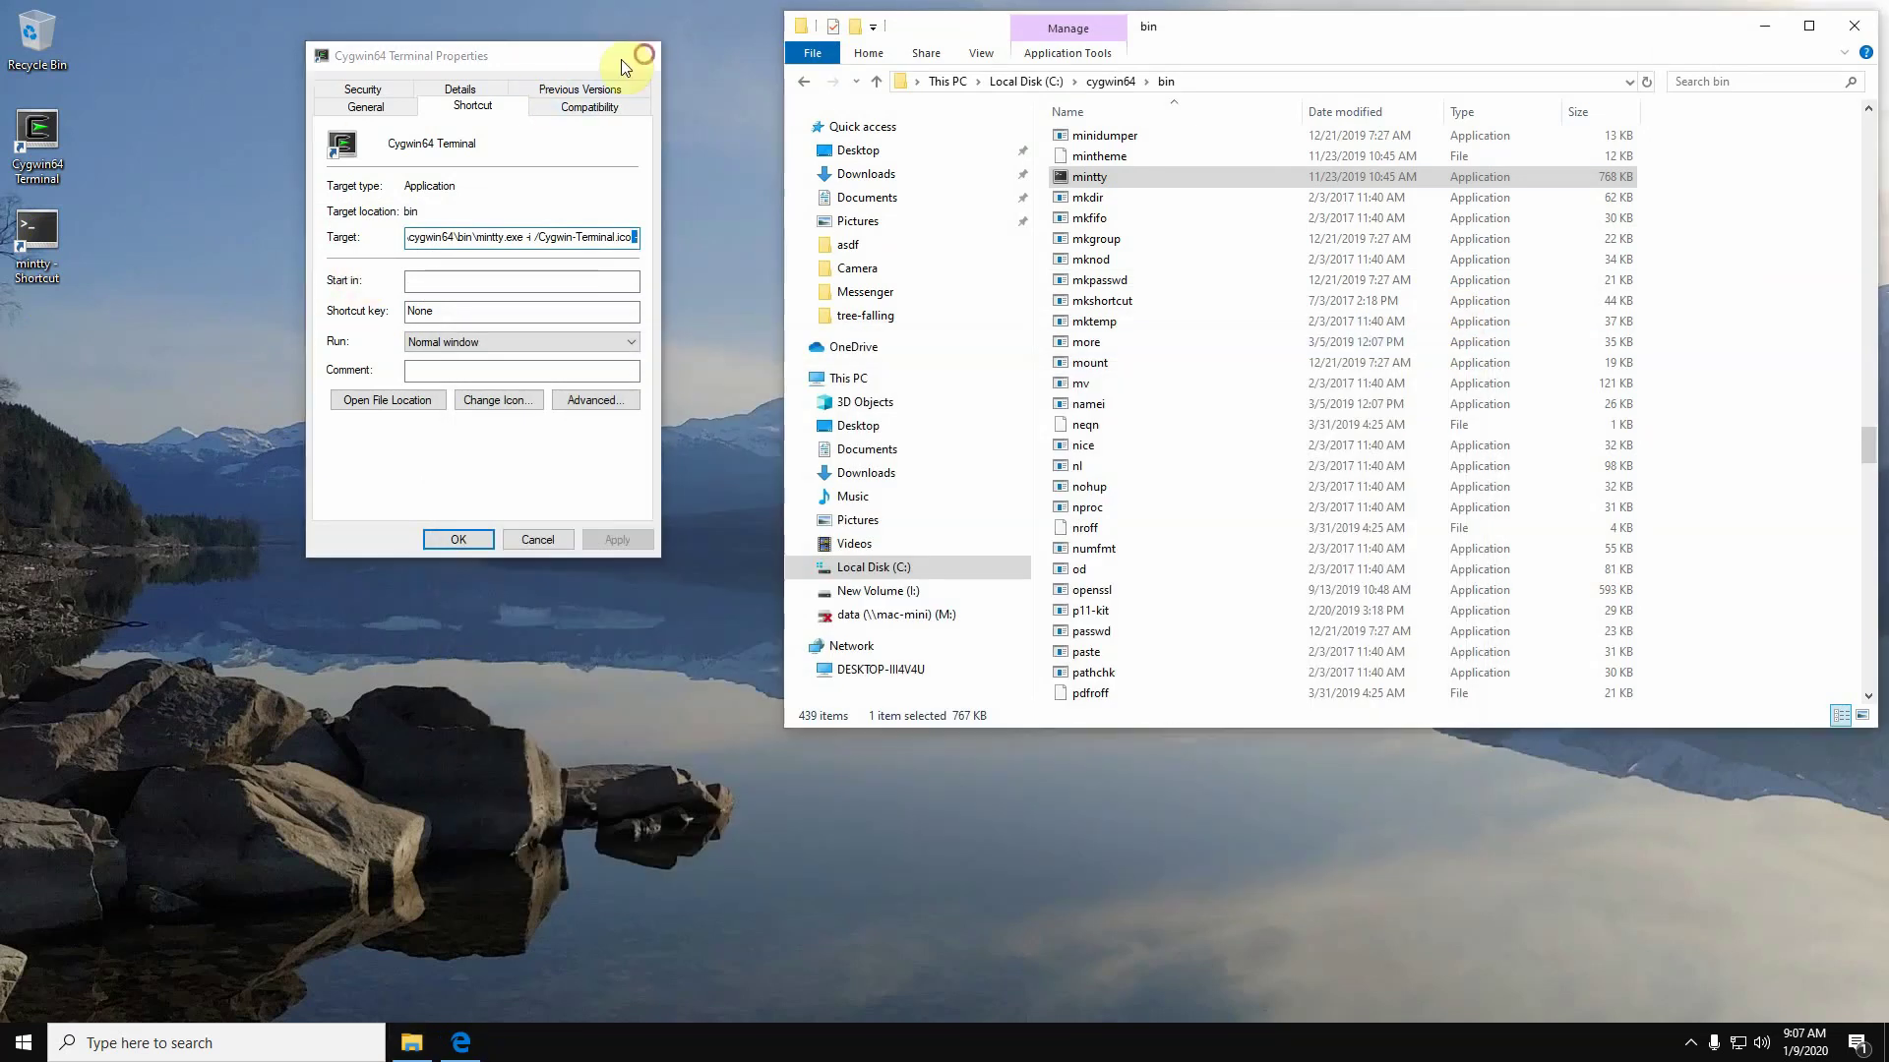
click(645, 56)
- Change the mintty shortcut's icon to Cygwin-Terminal from the C:\cygwin64 folder, and test-launch the shortcut
click(42, 244)
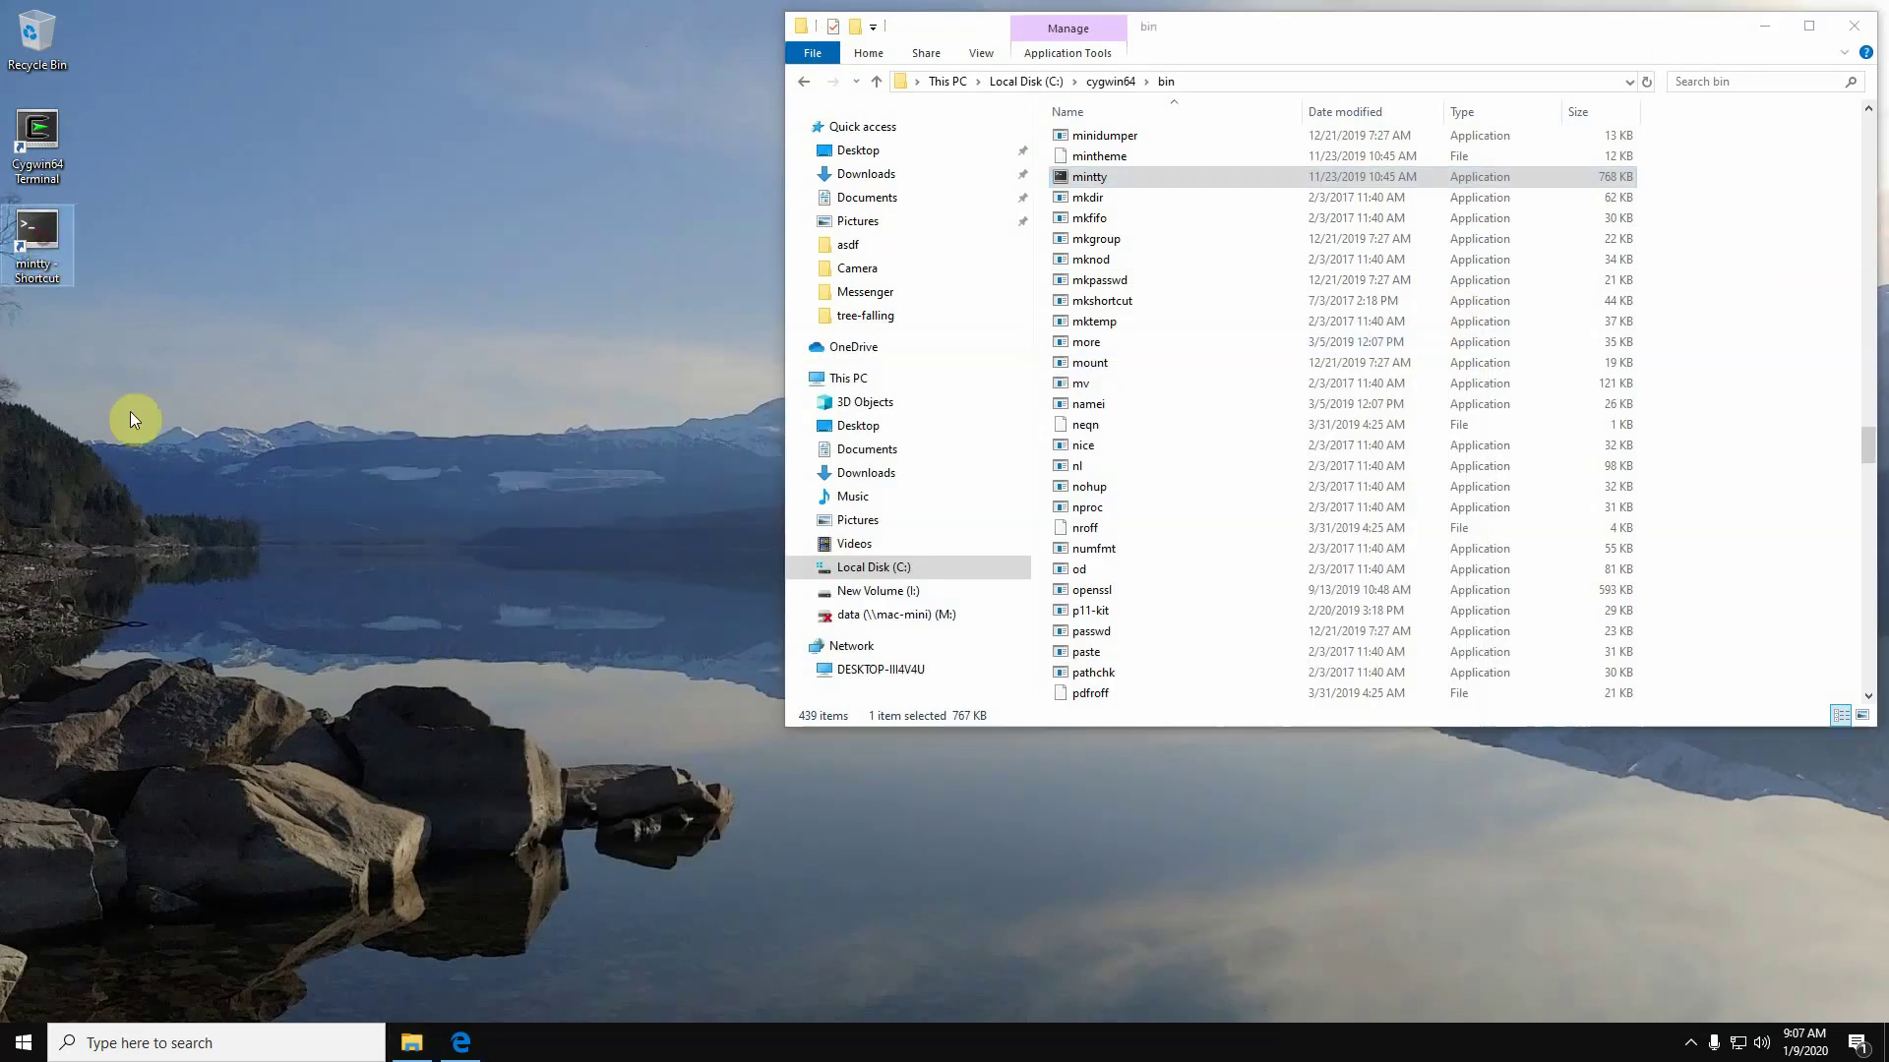
right_click(45, 232)
click(105, 584)
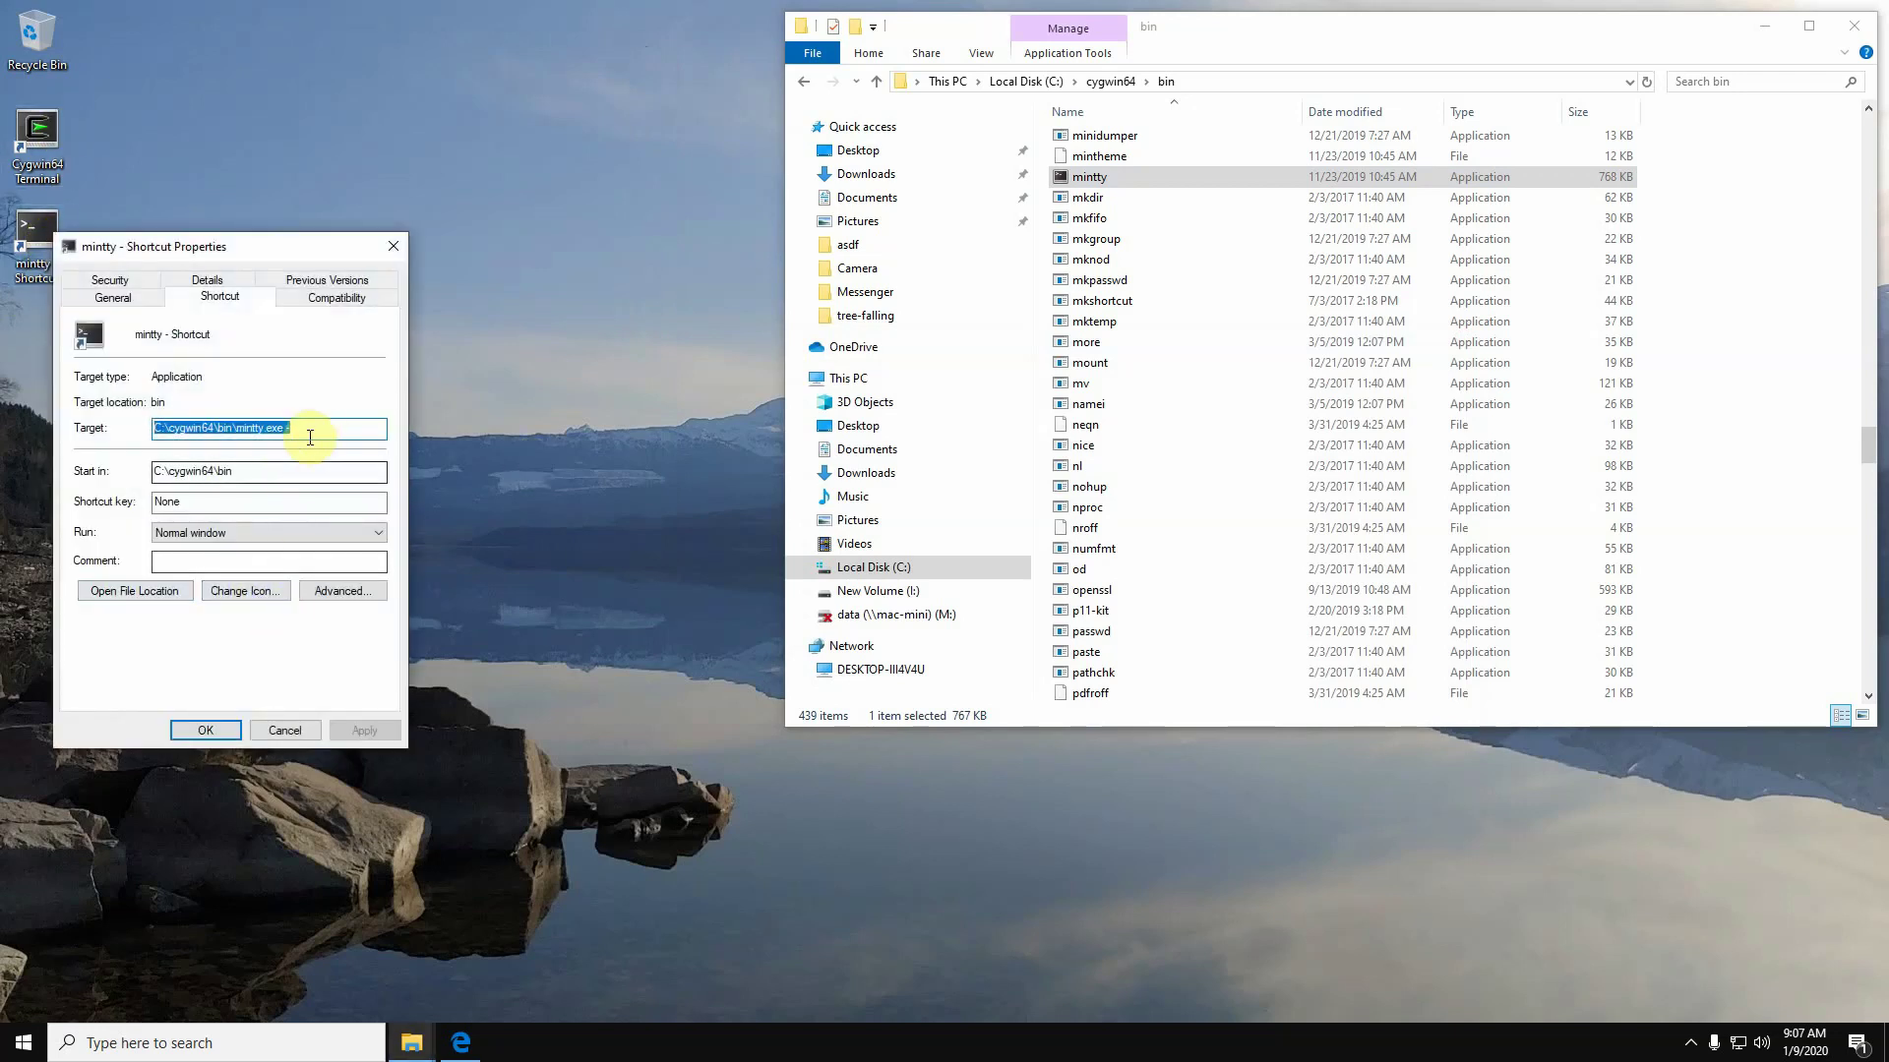
click(343, 429)
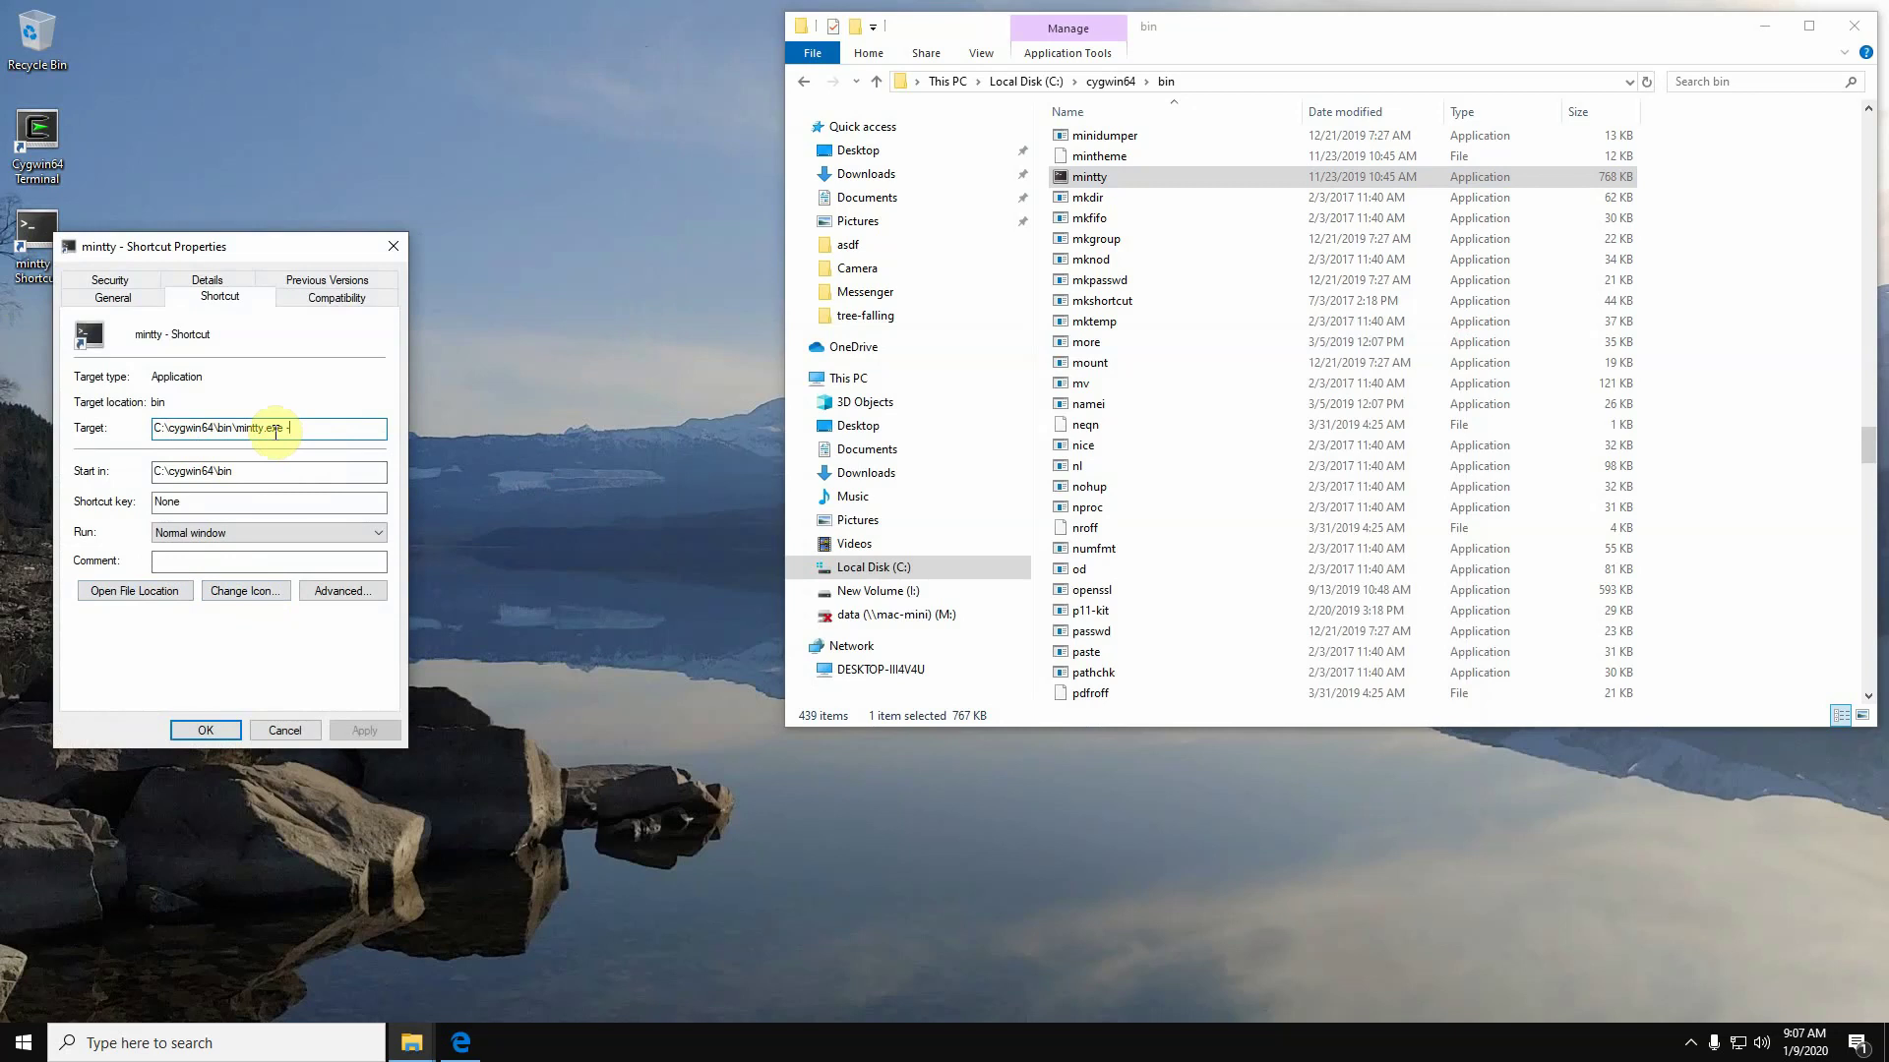
click(244, 592)
click(356, 394)
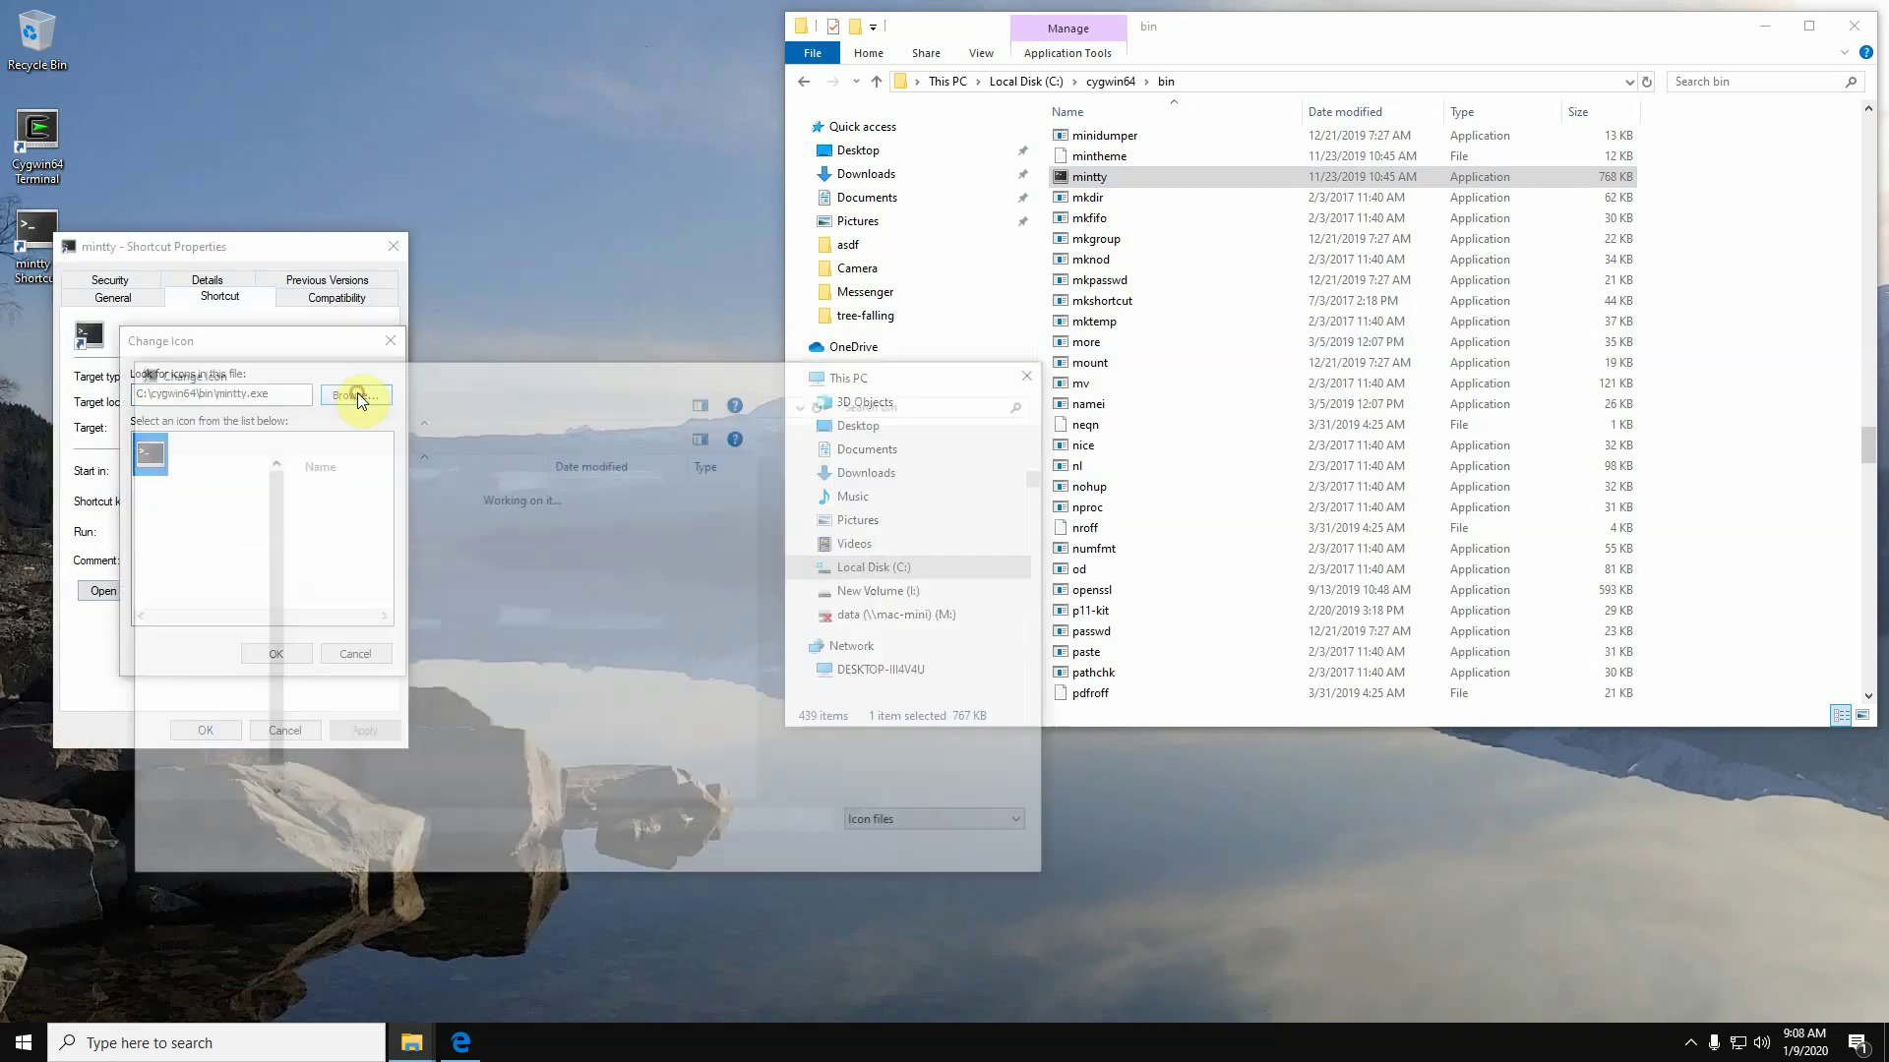
click(455, 404)
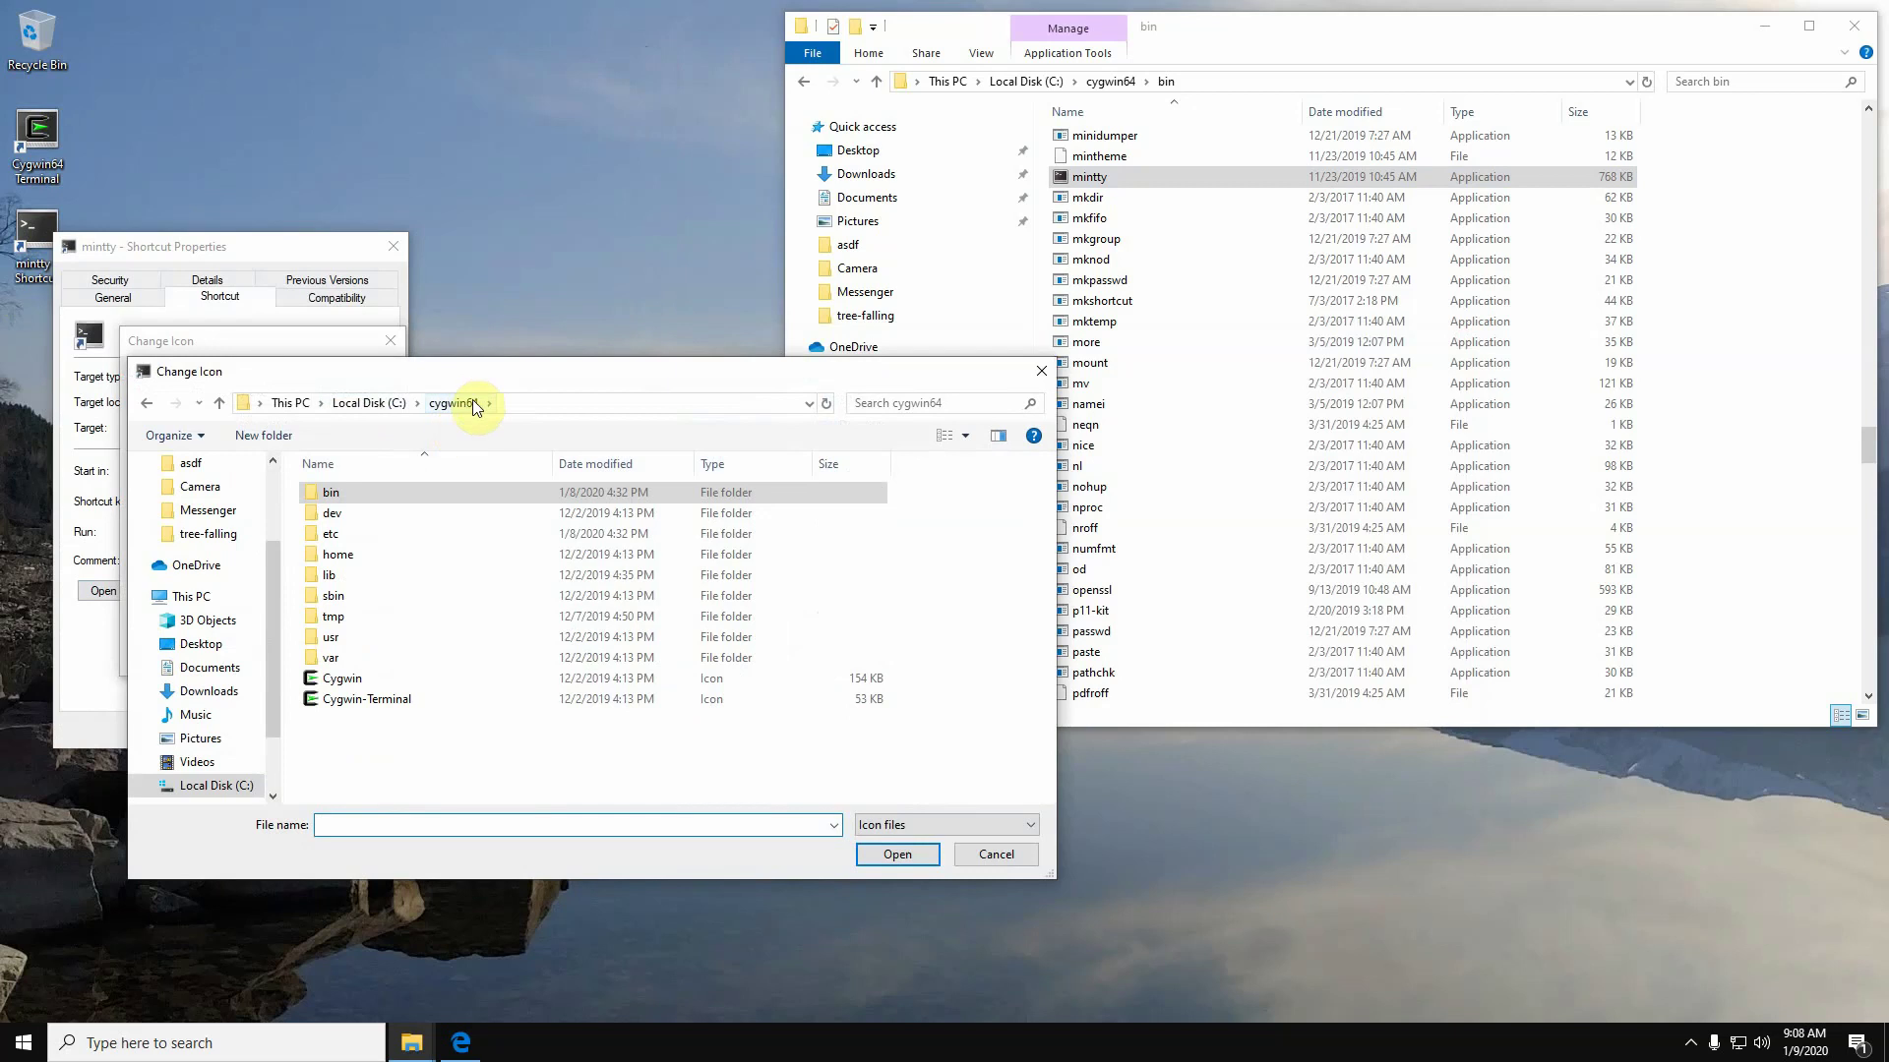
click(349, 703)
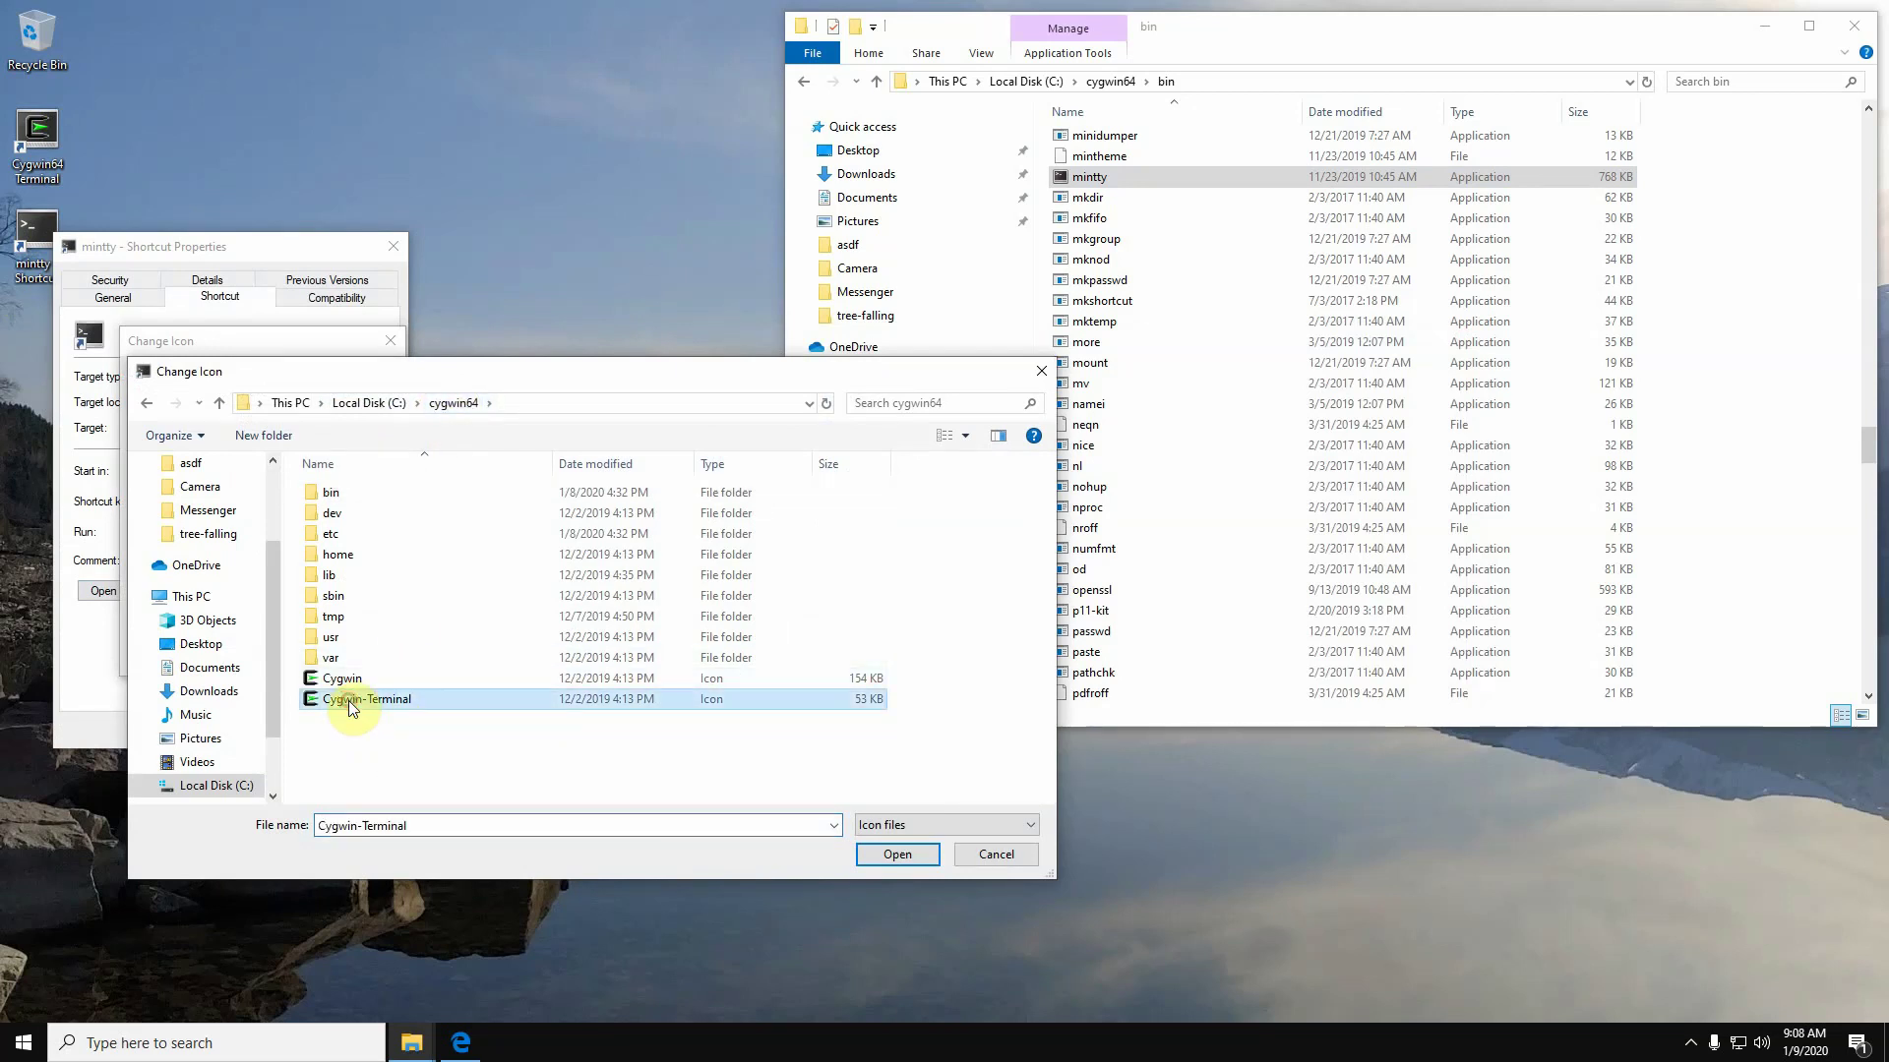
click(897, 854)
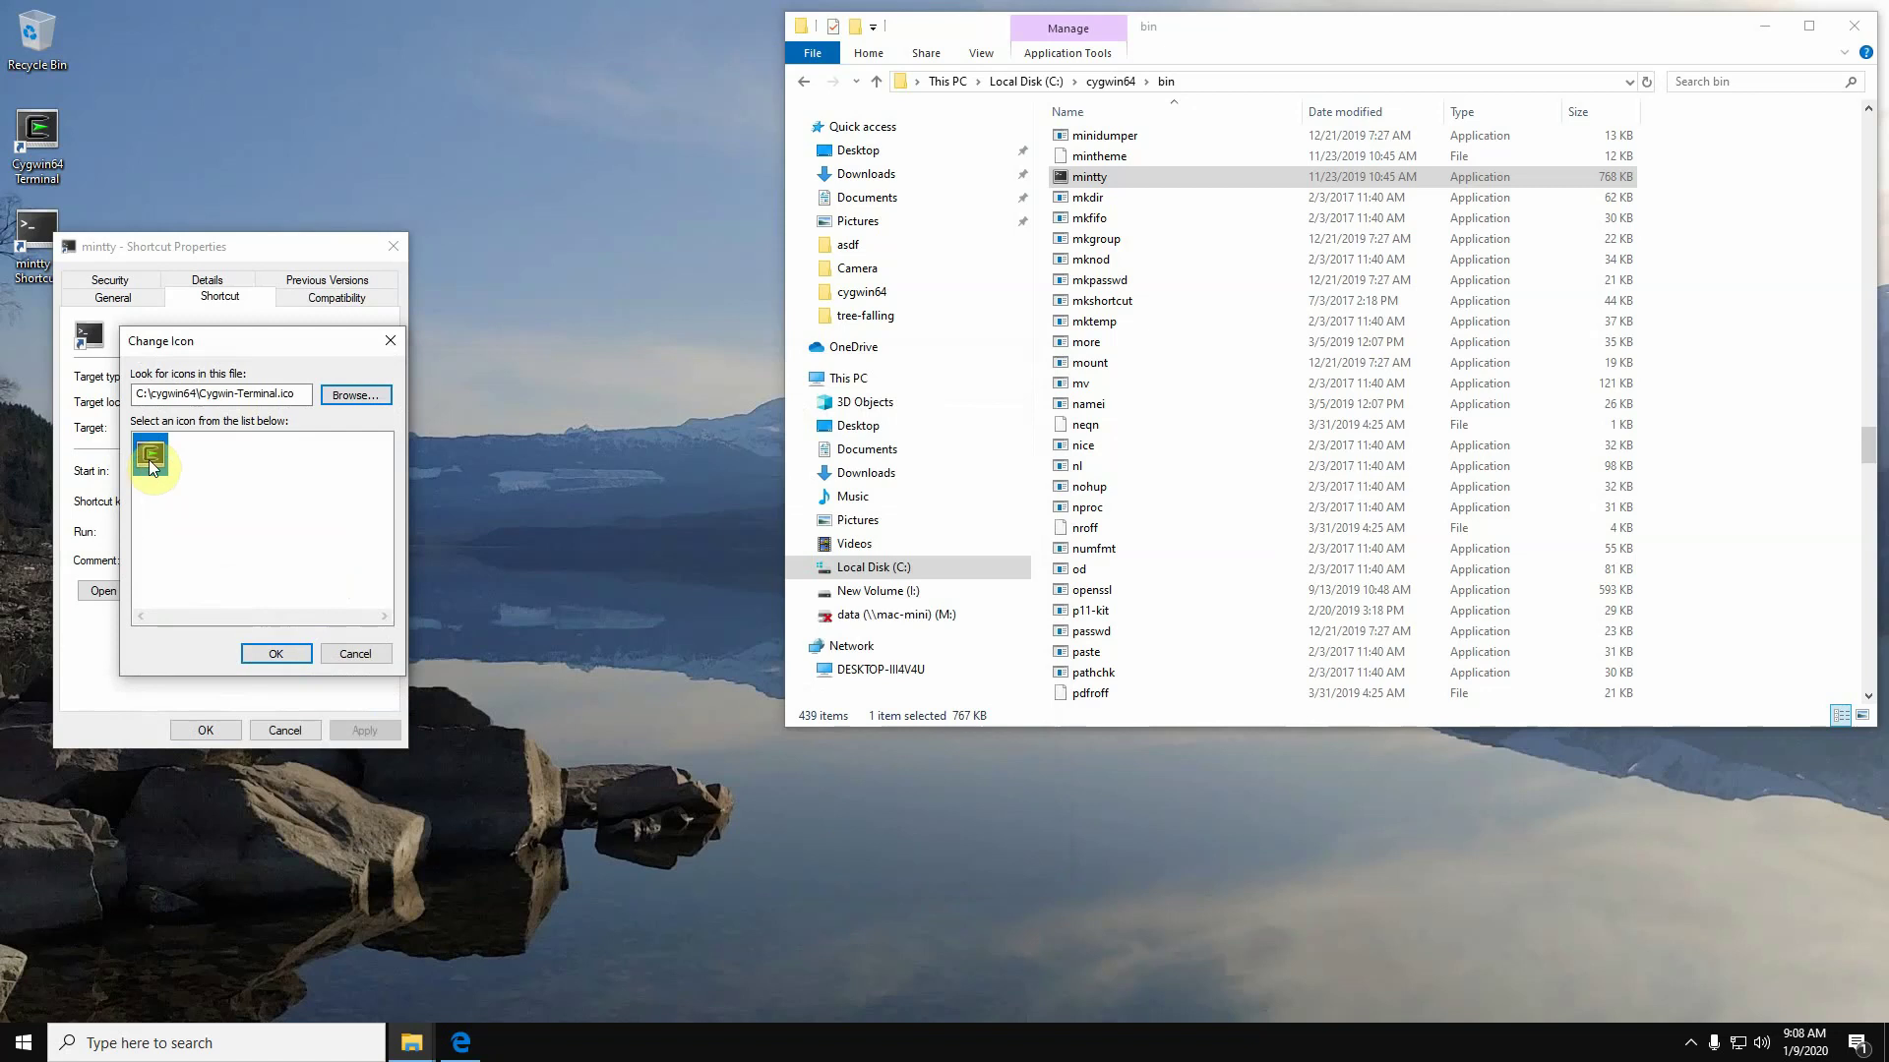
click(276, 653)
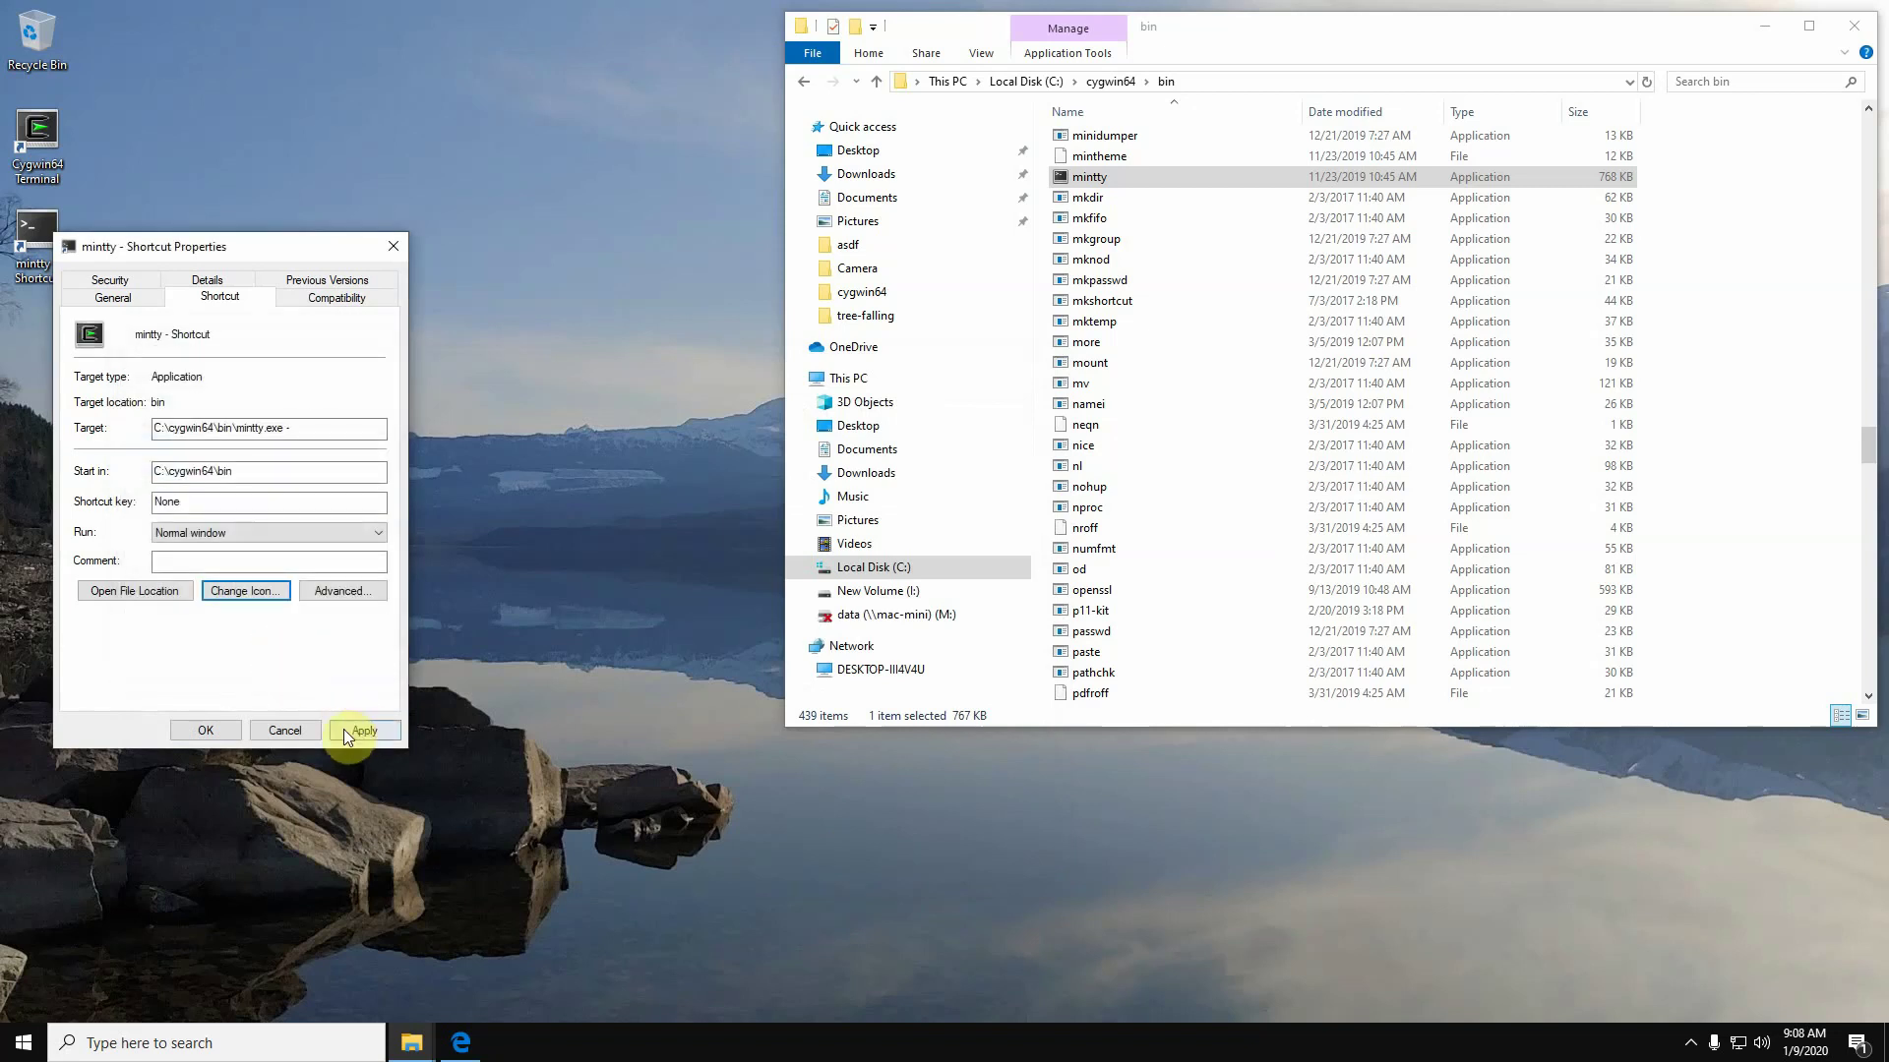
click(214, 729)
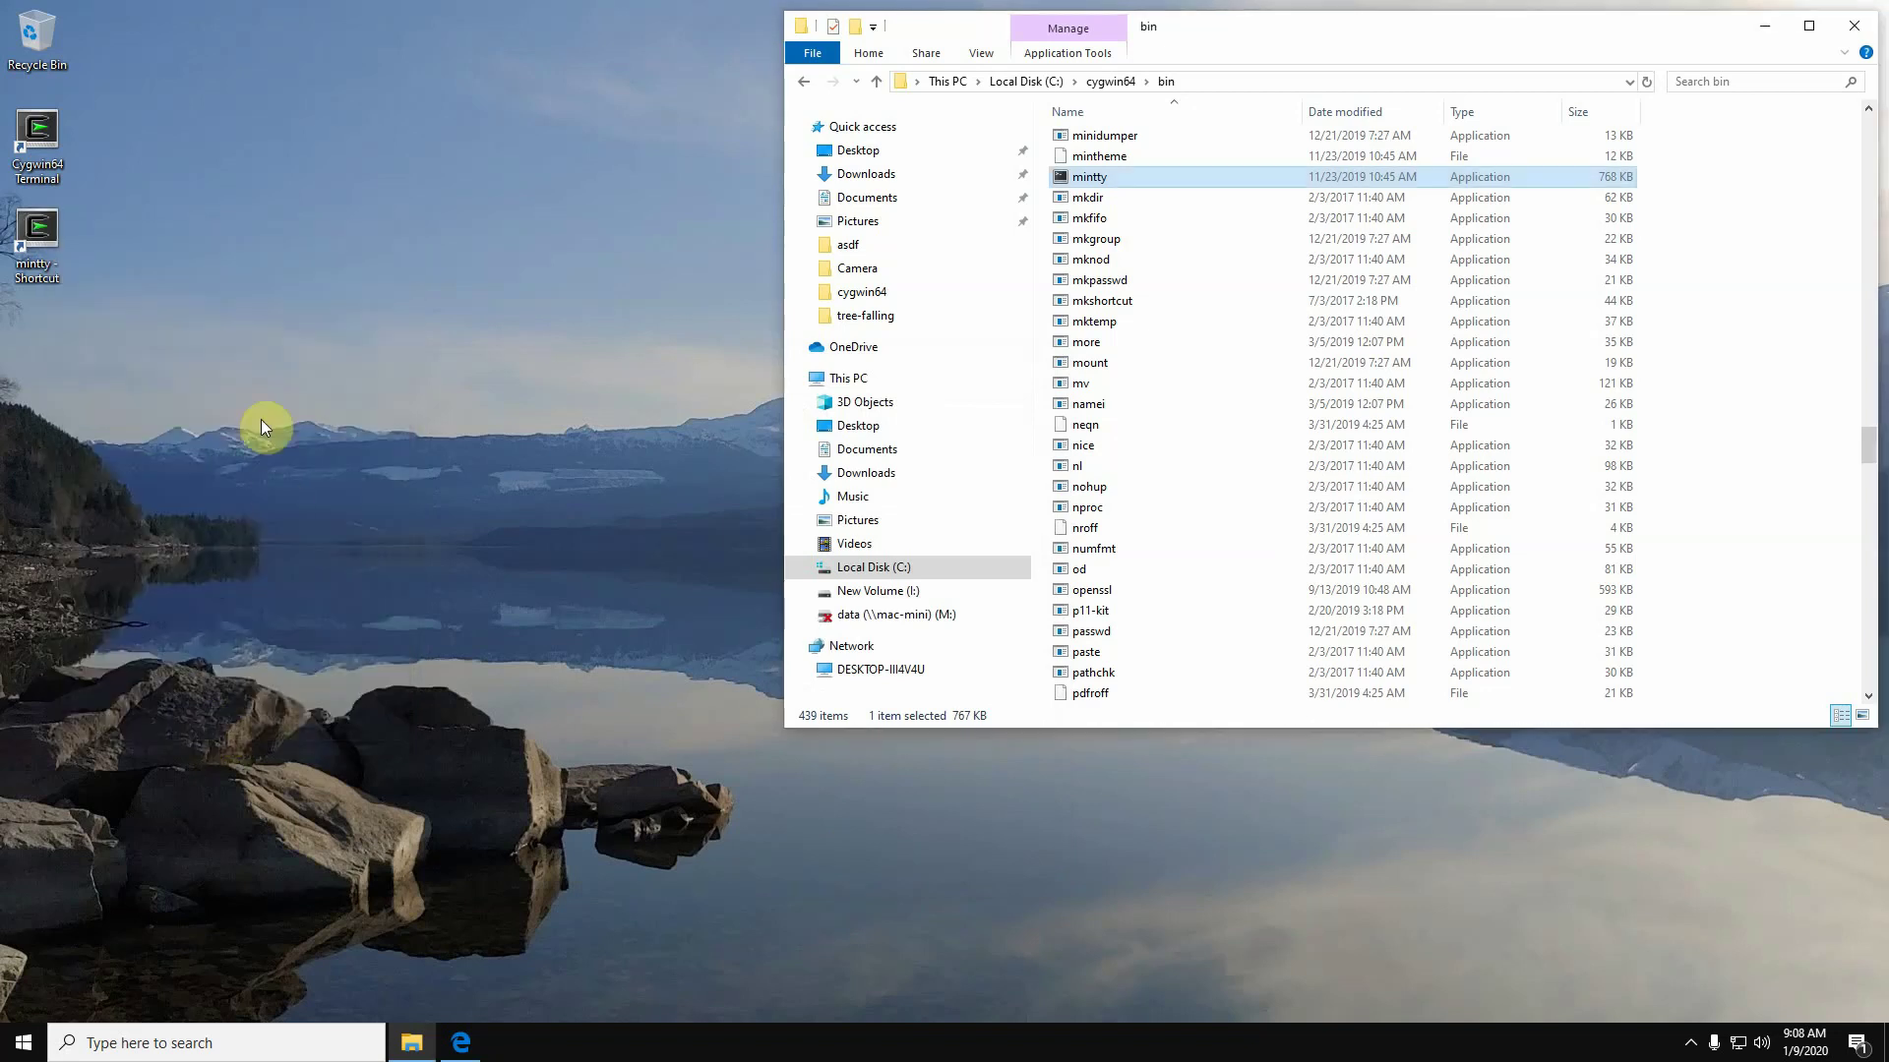
double_click(42, 238)
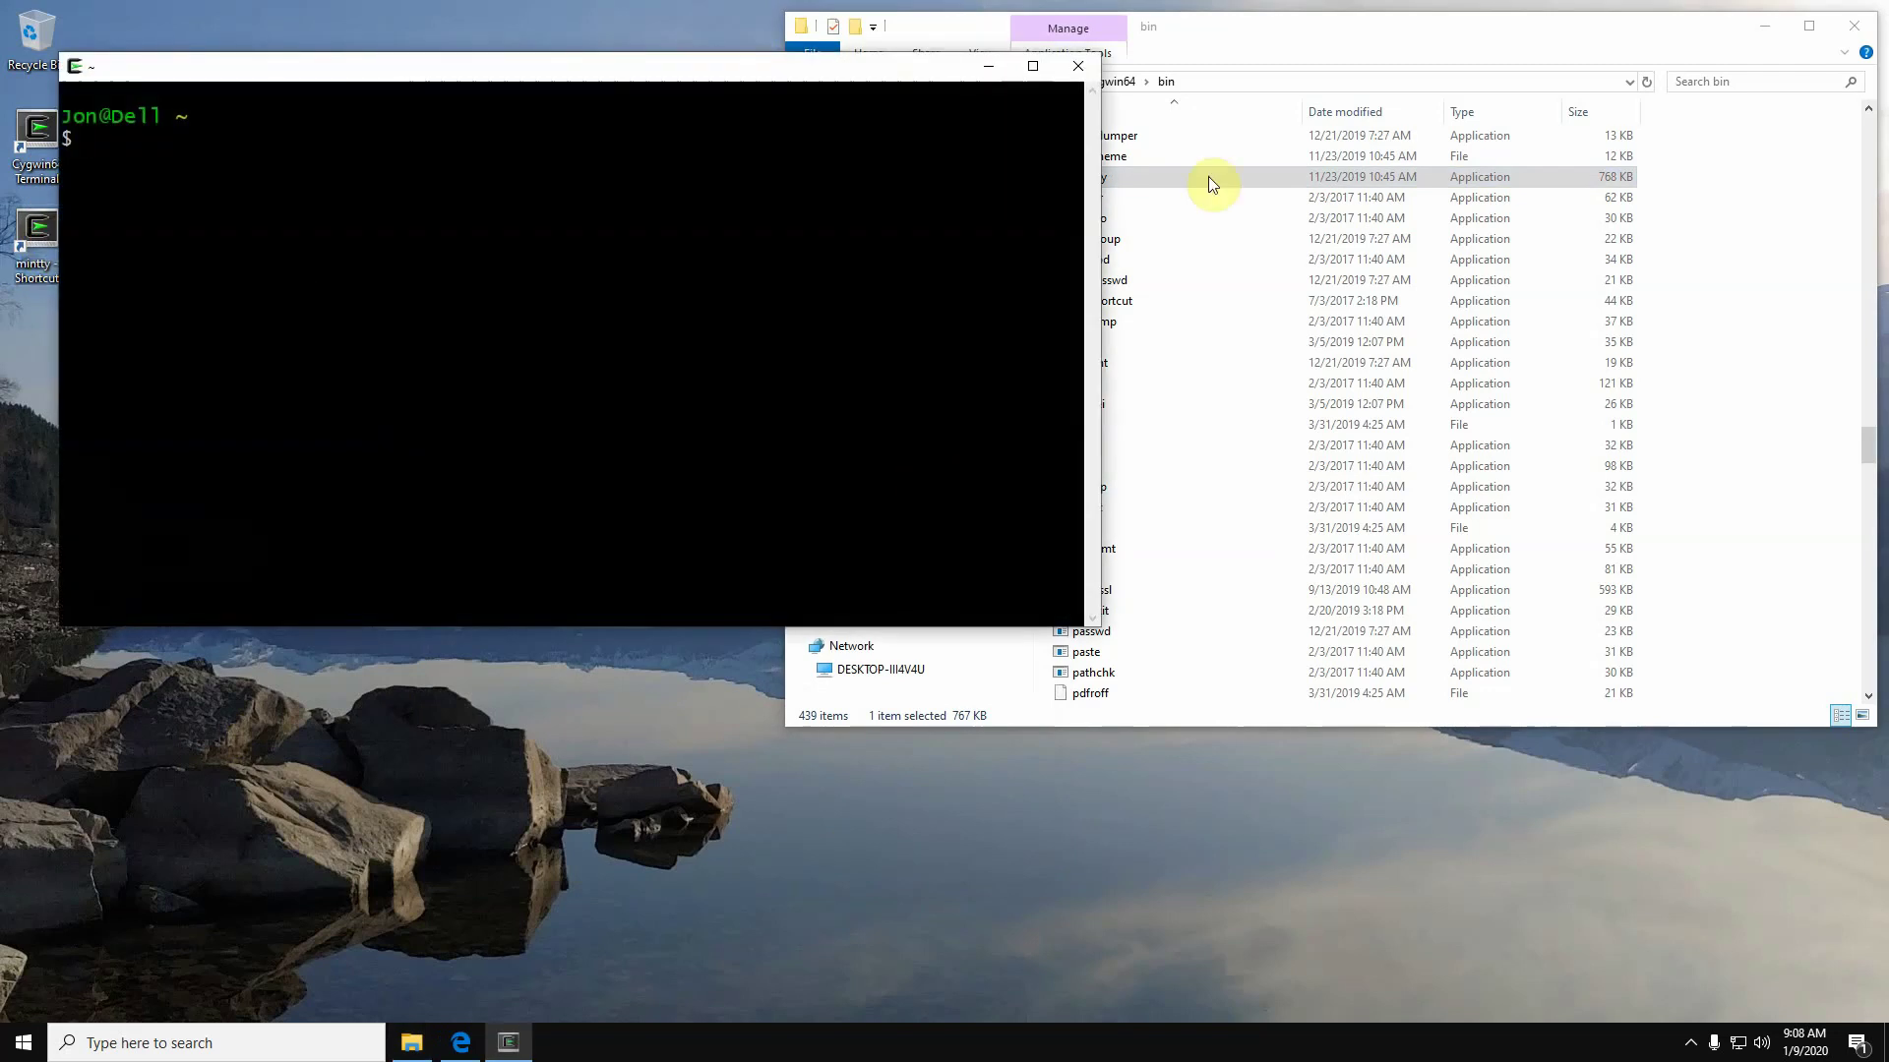
click(1080, 66)
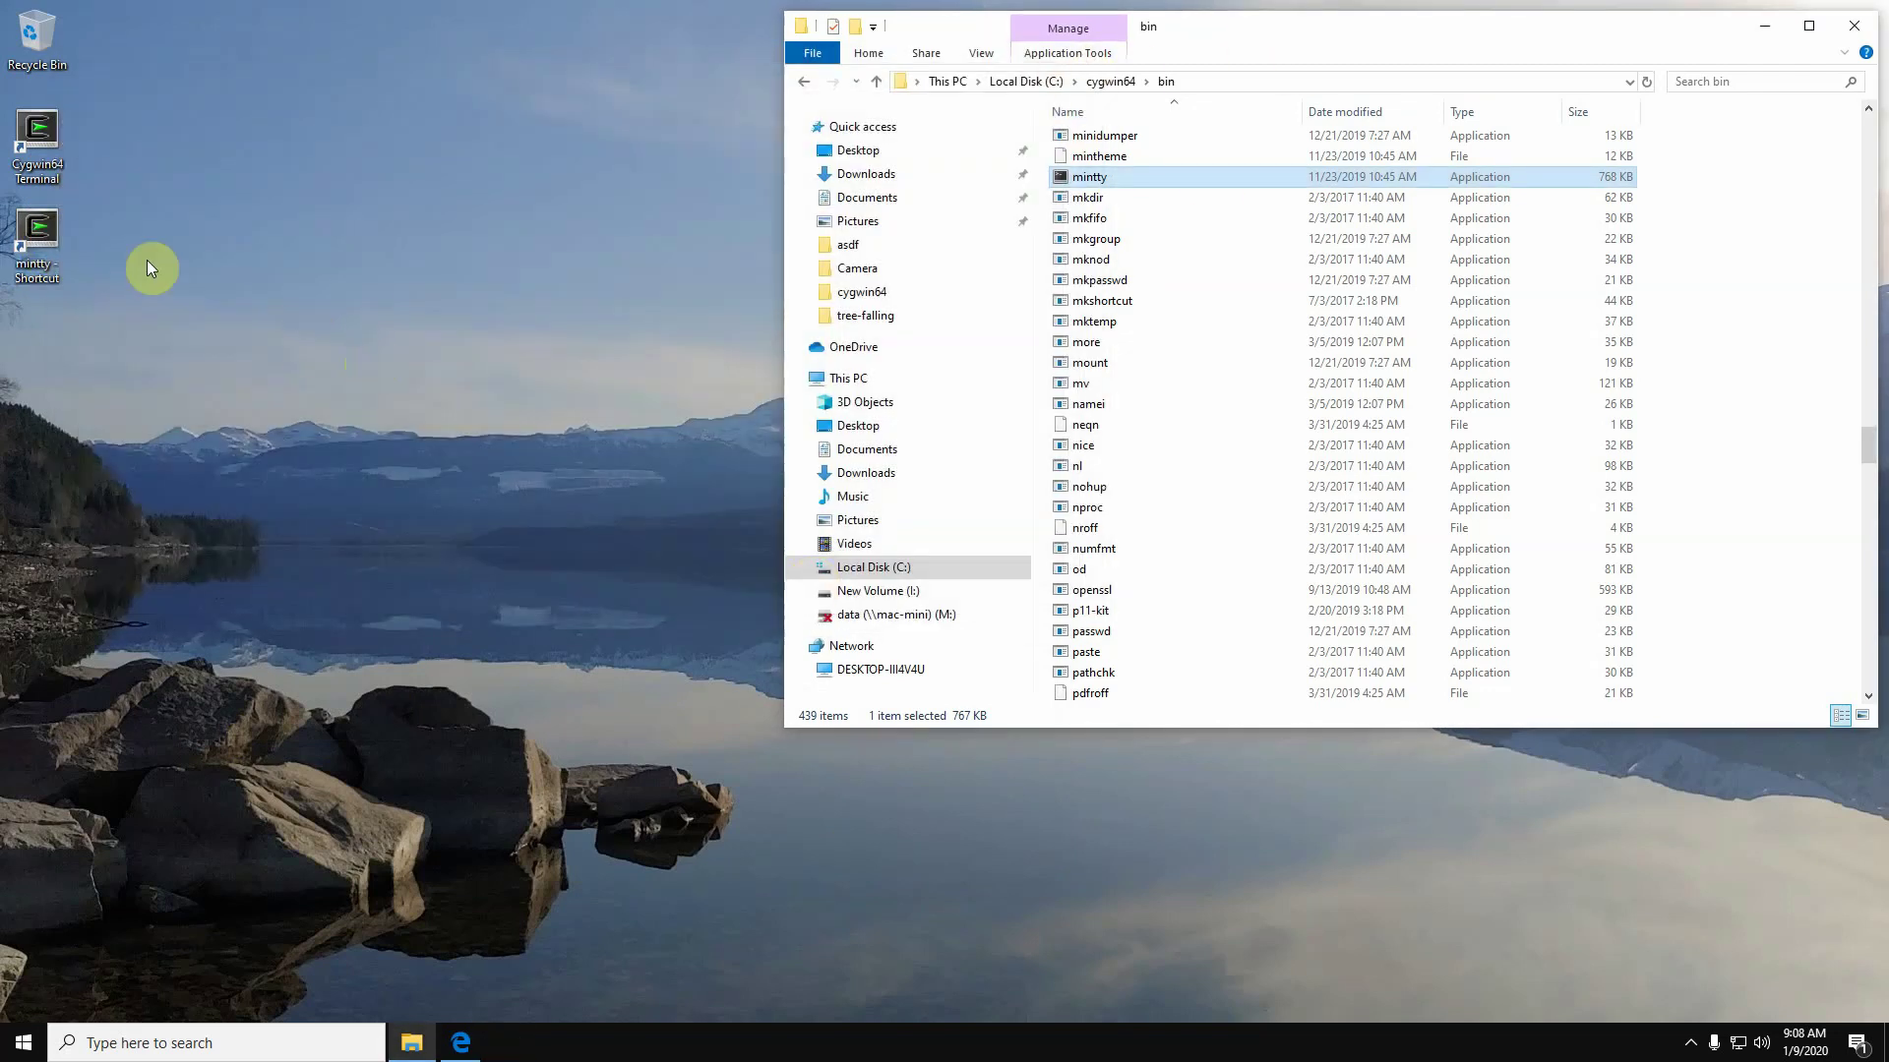
- Rename the mintty desktop shortcut as Cygwin
right_click(37, 266)
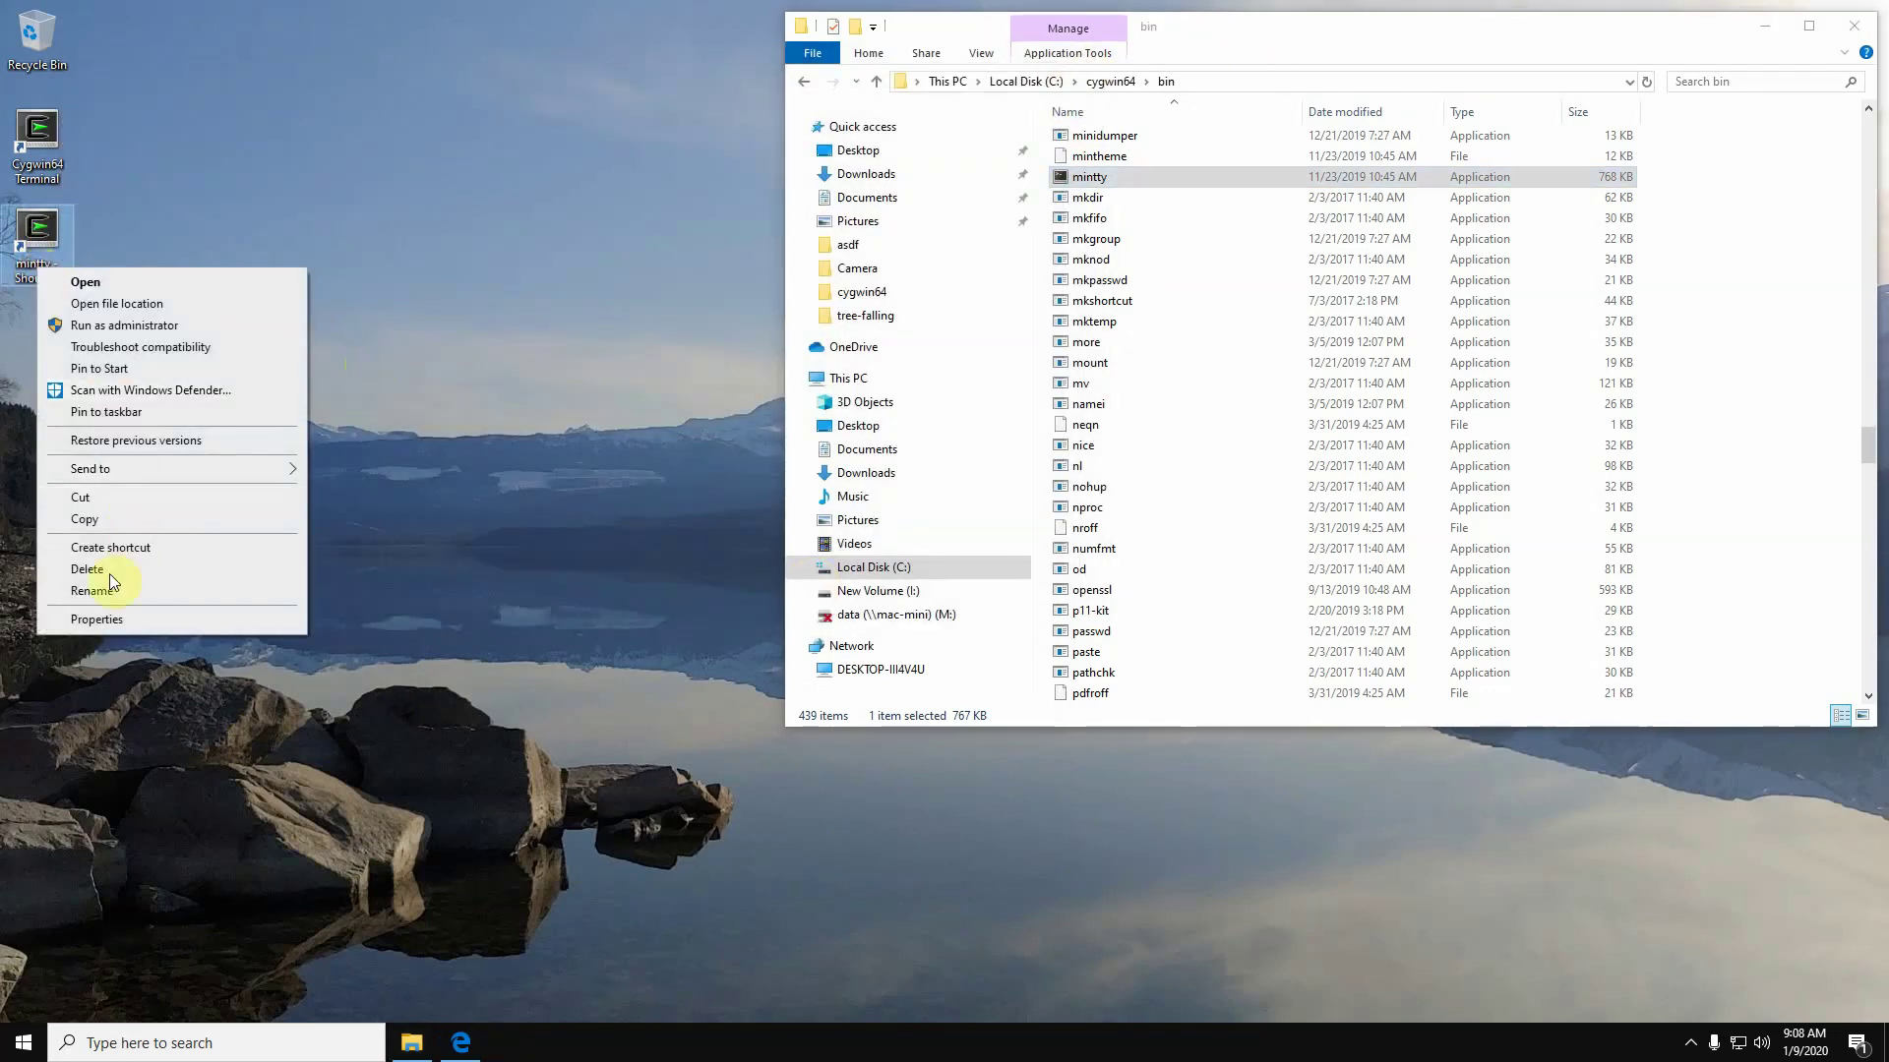
click(92, 590)
text(Cygwin)
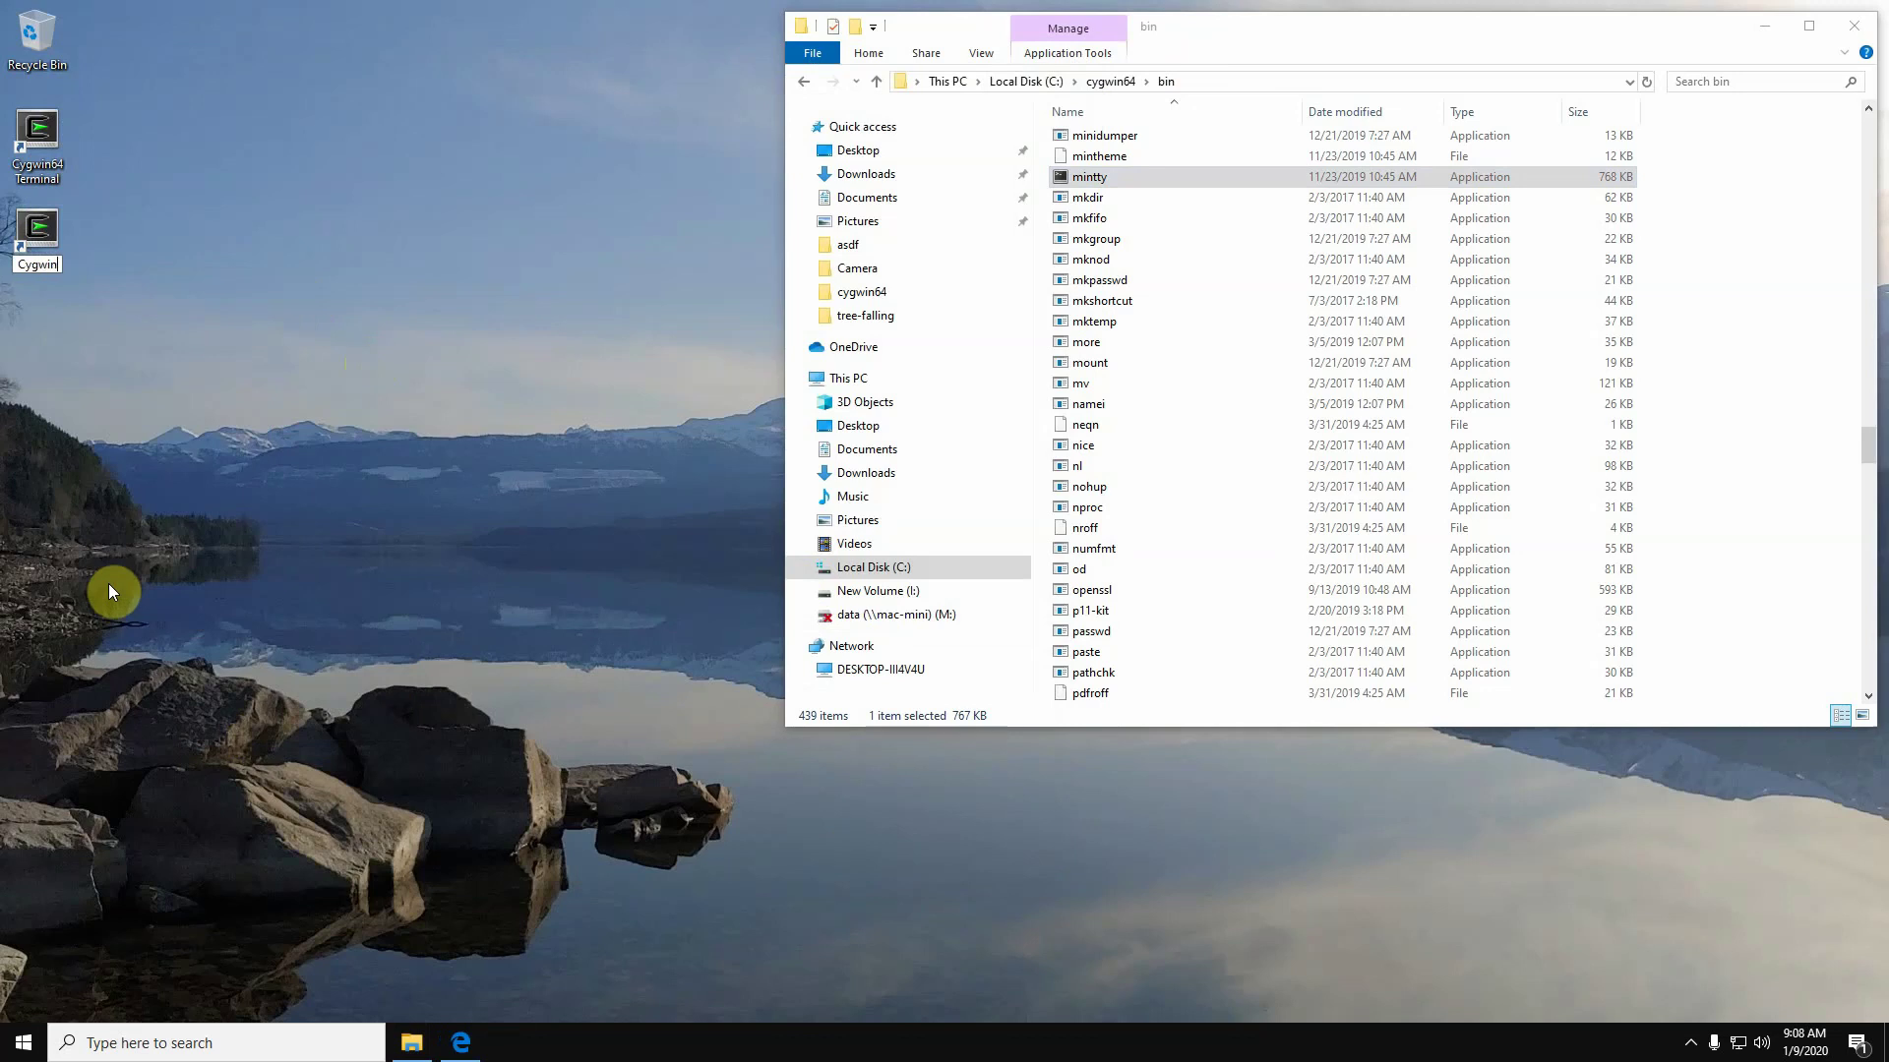
key(Return)
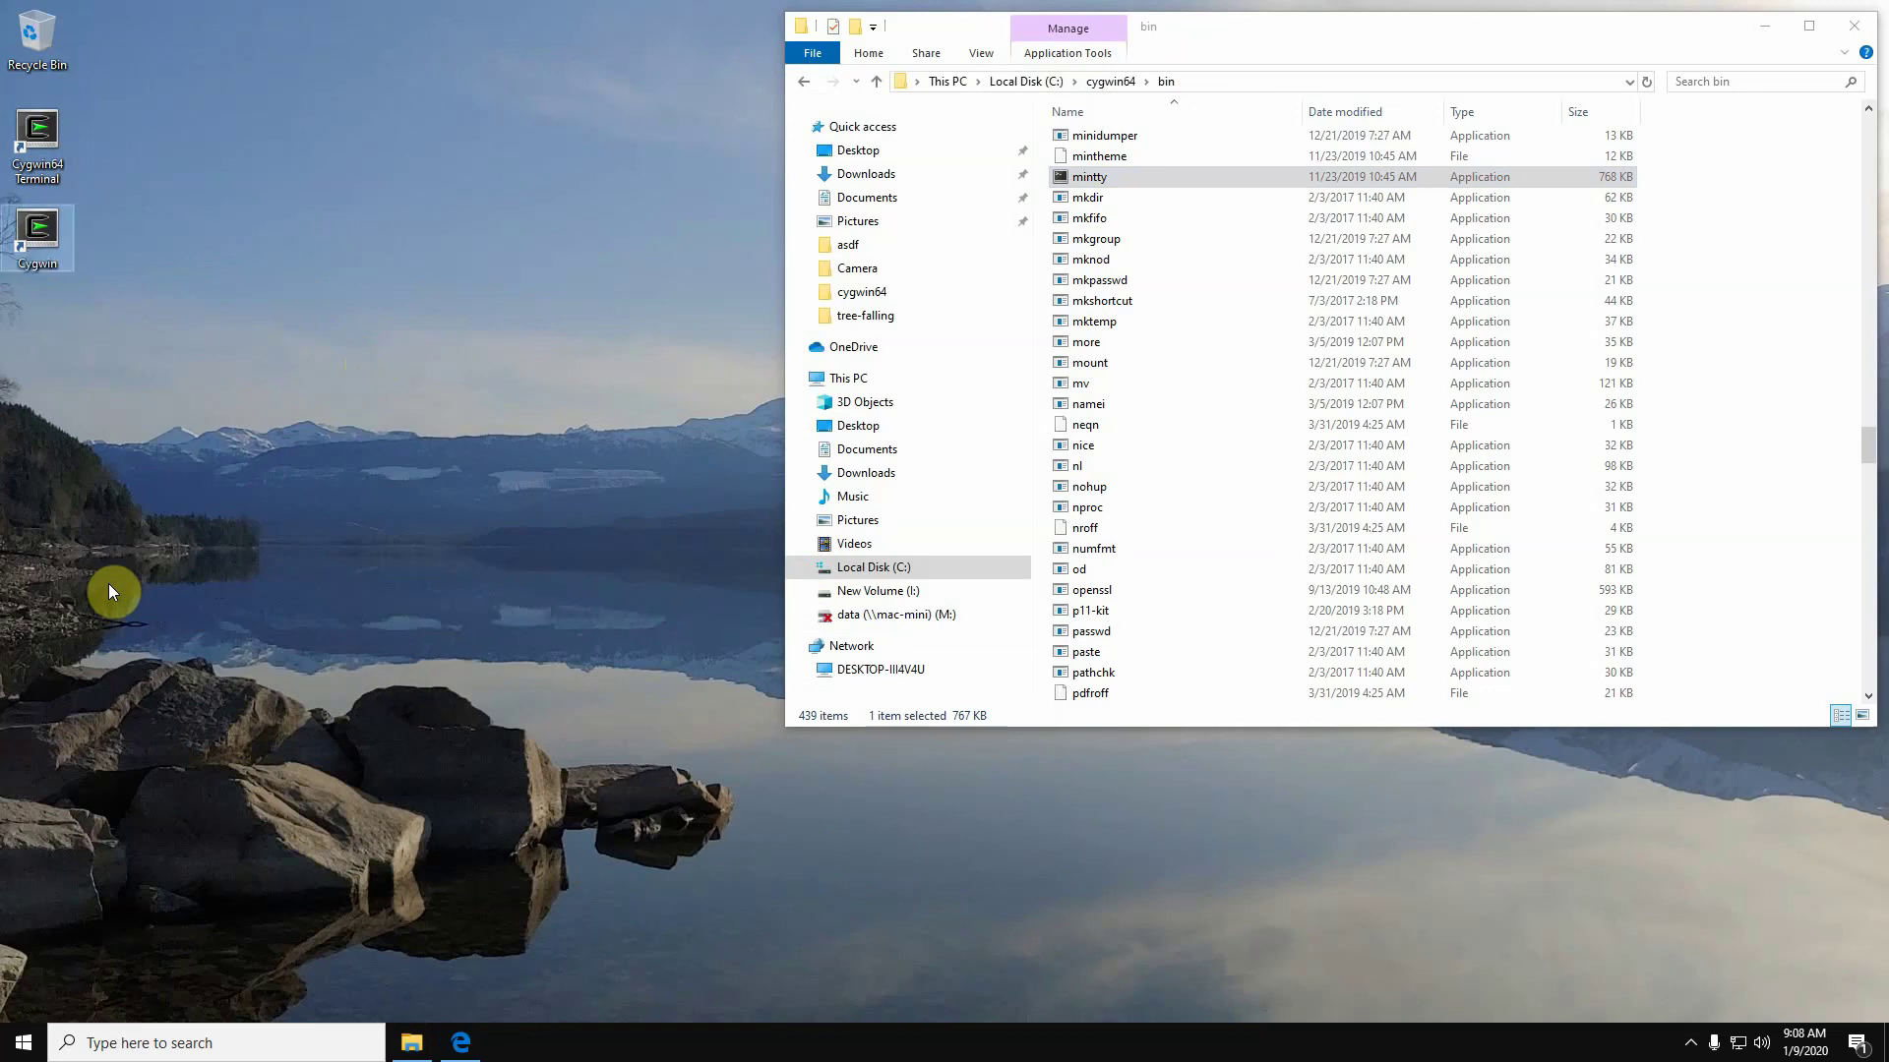
- Launch and close the original Cygwin64 Terminal shortcut, and launch the Cygwin shortcut to compare the two
click(44, 131)
double_click(44, 131)
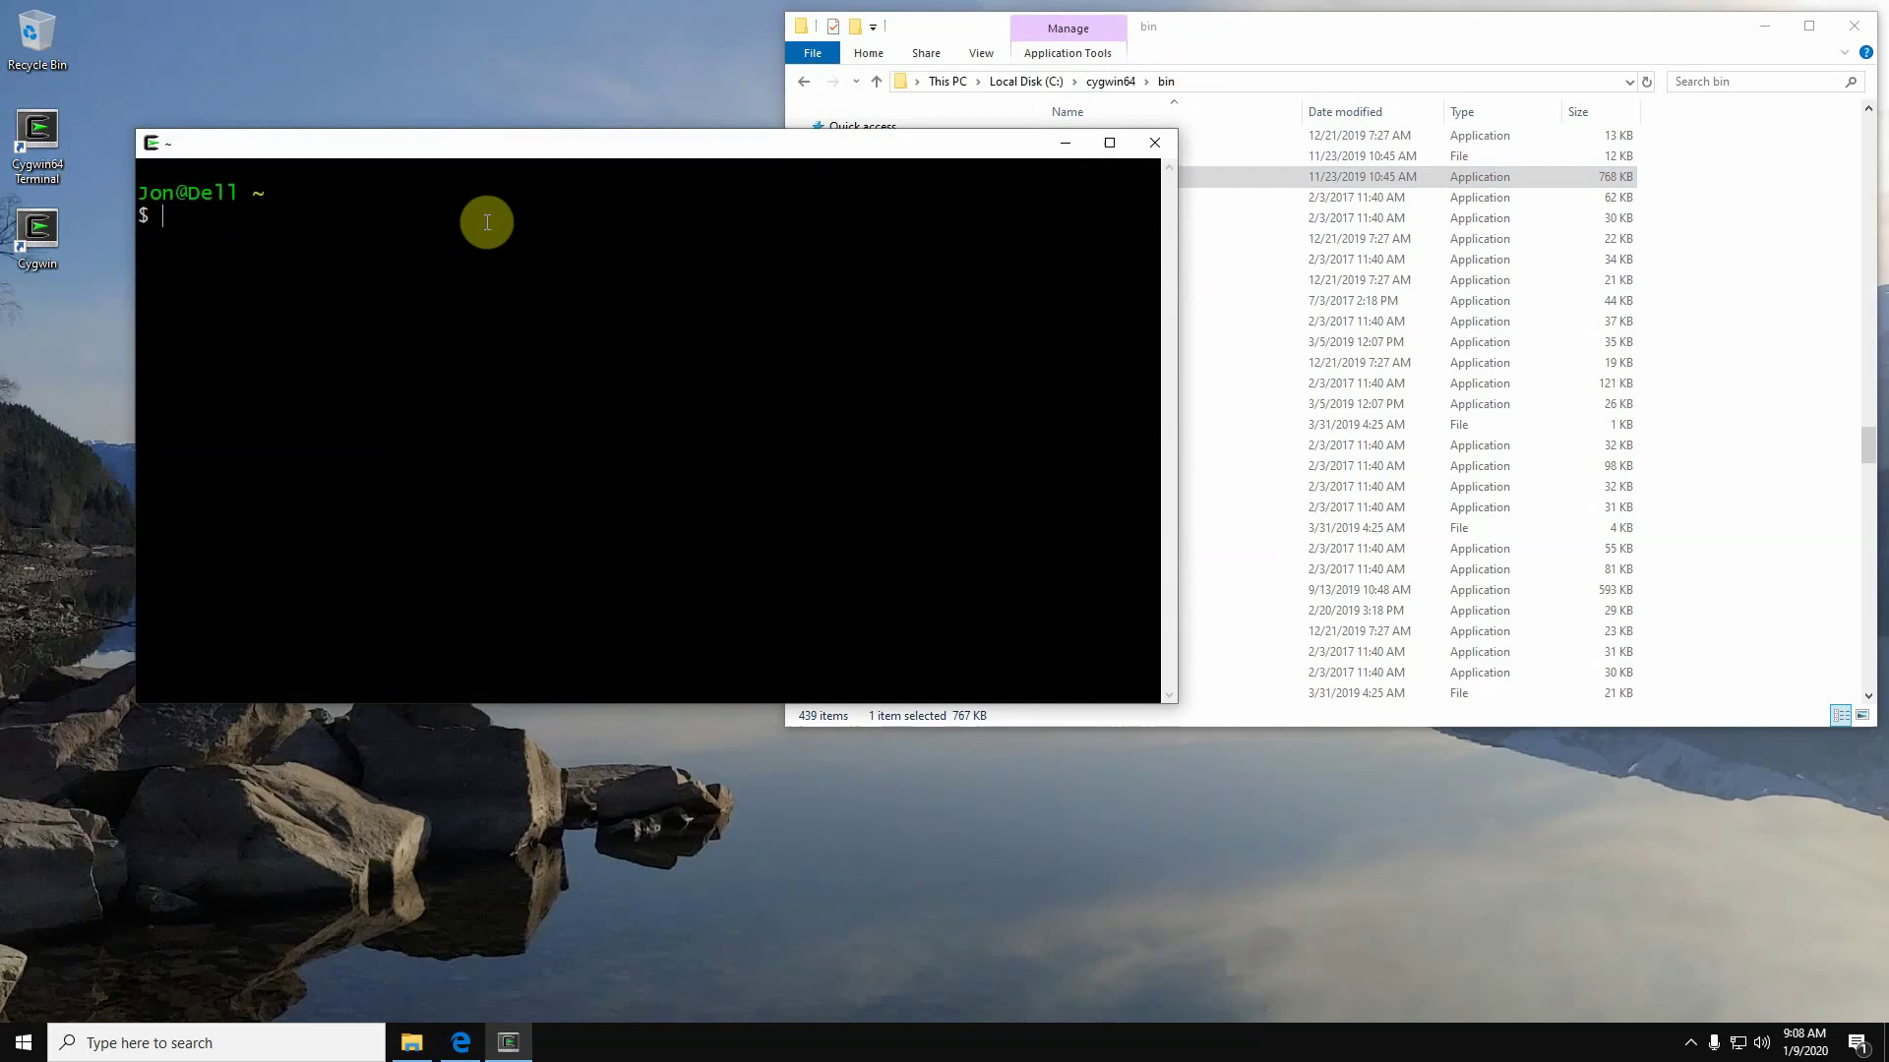
click(1155, 143)
click(212, 336)
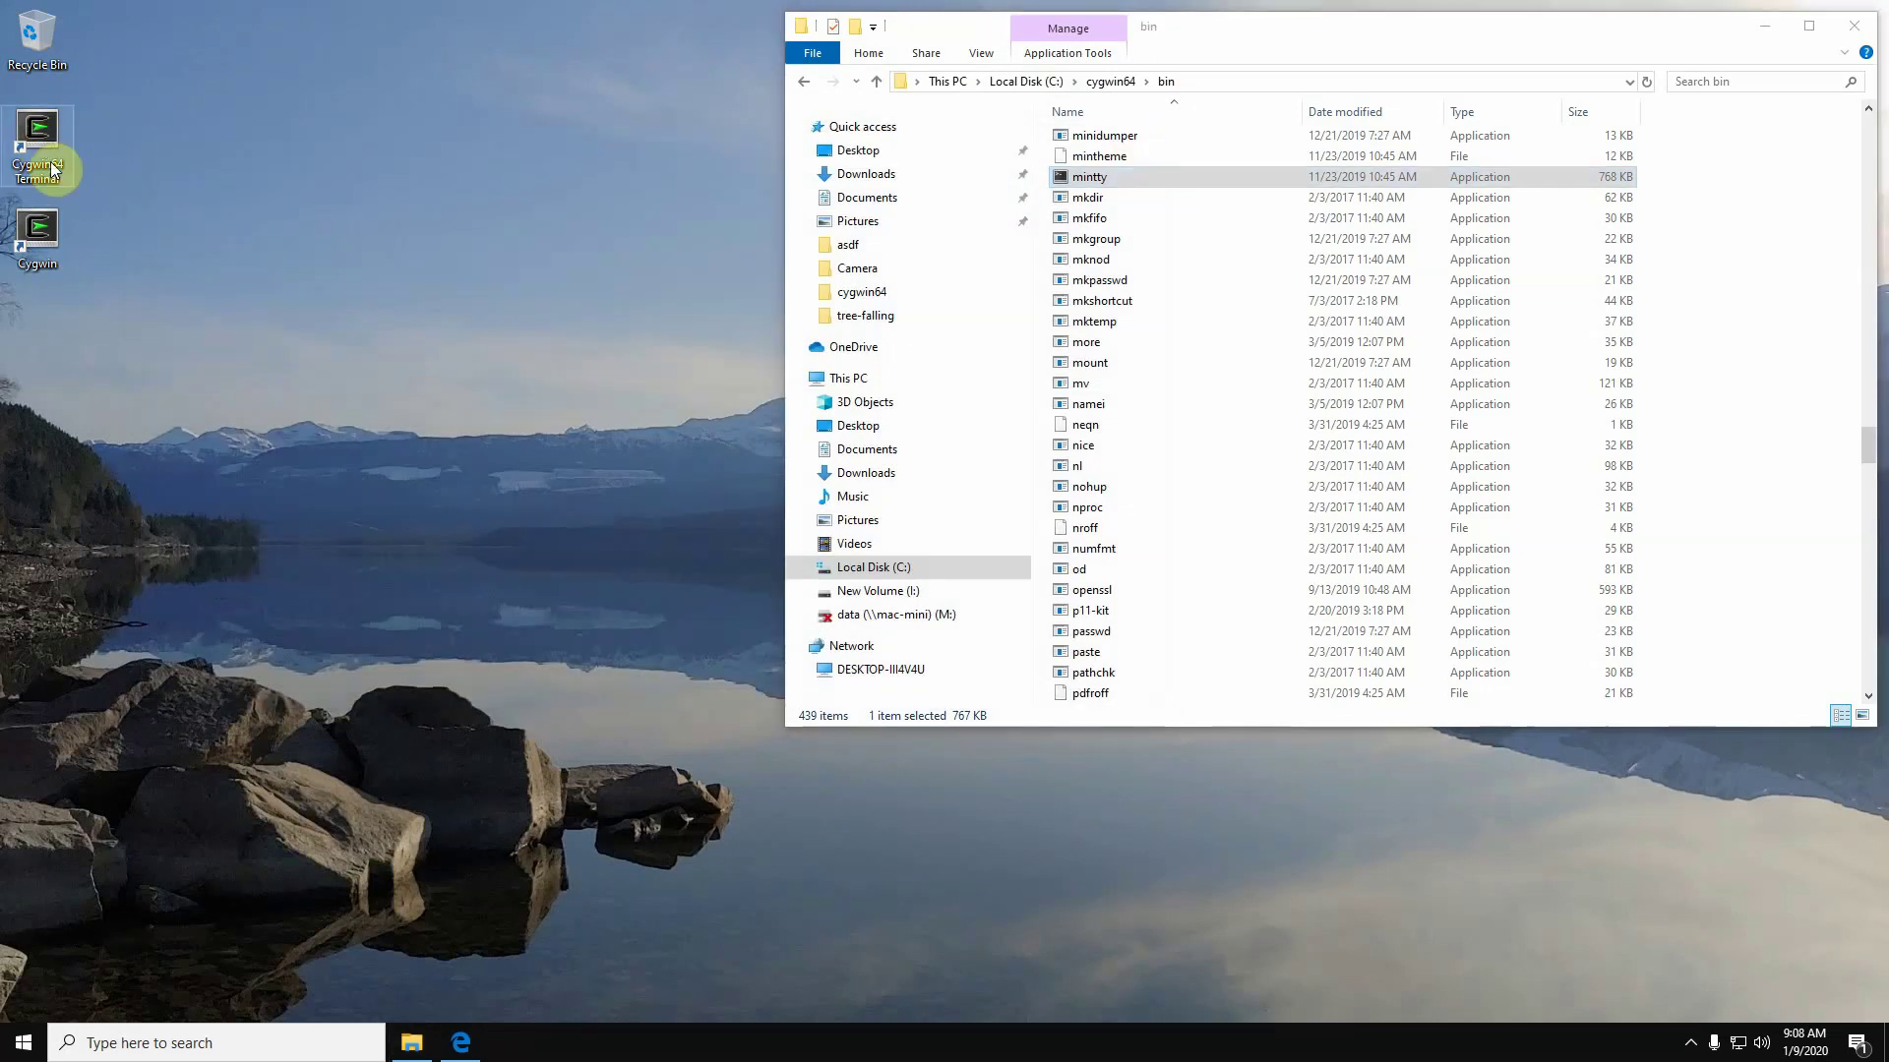
double_click(51, 233)
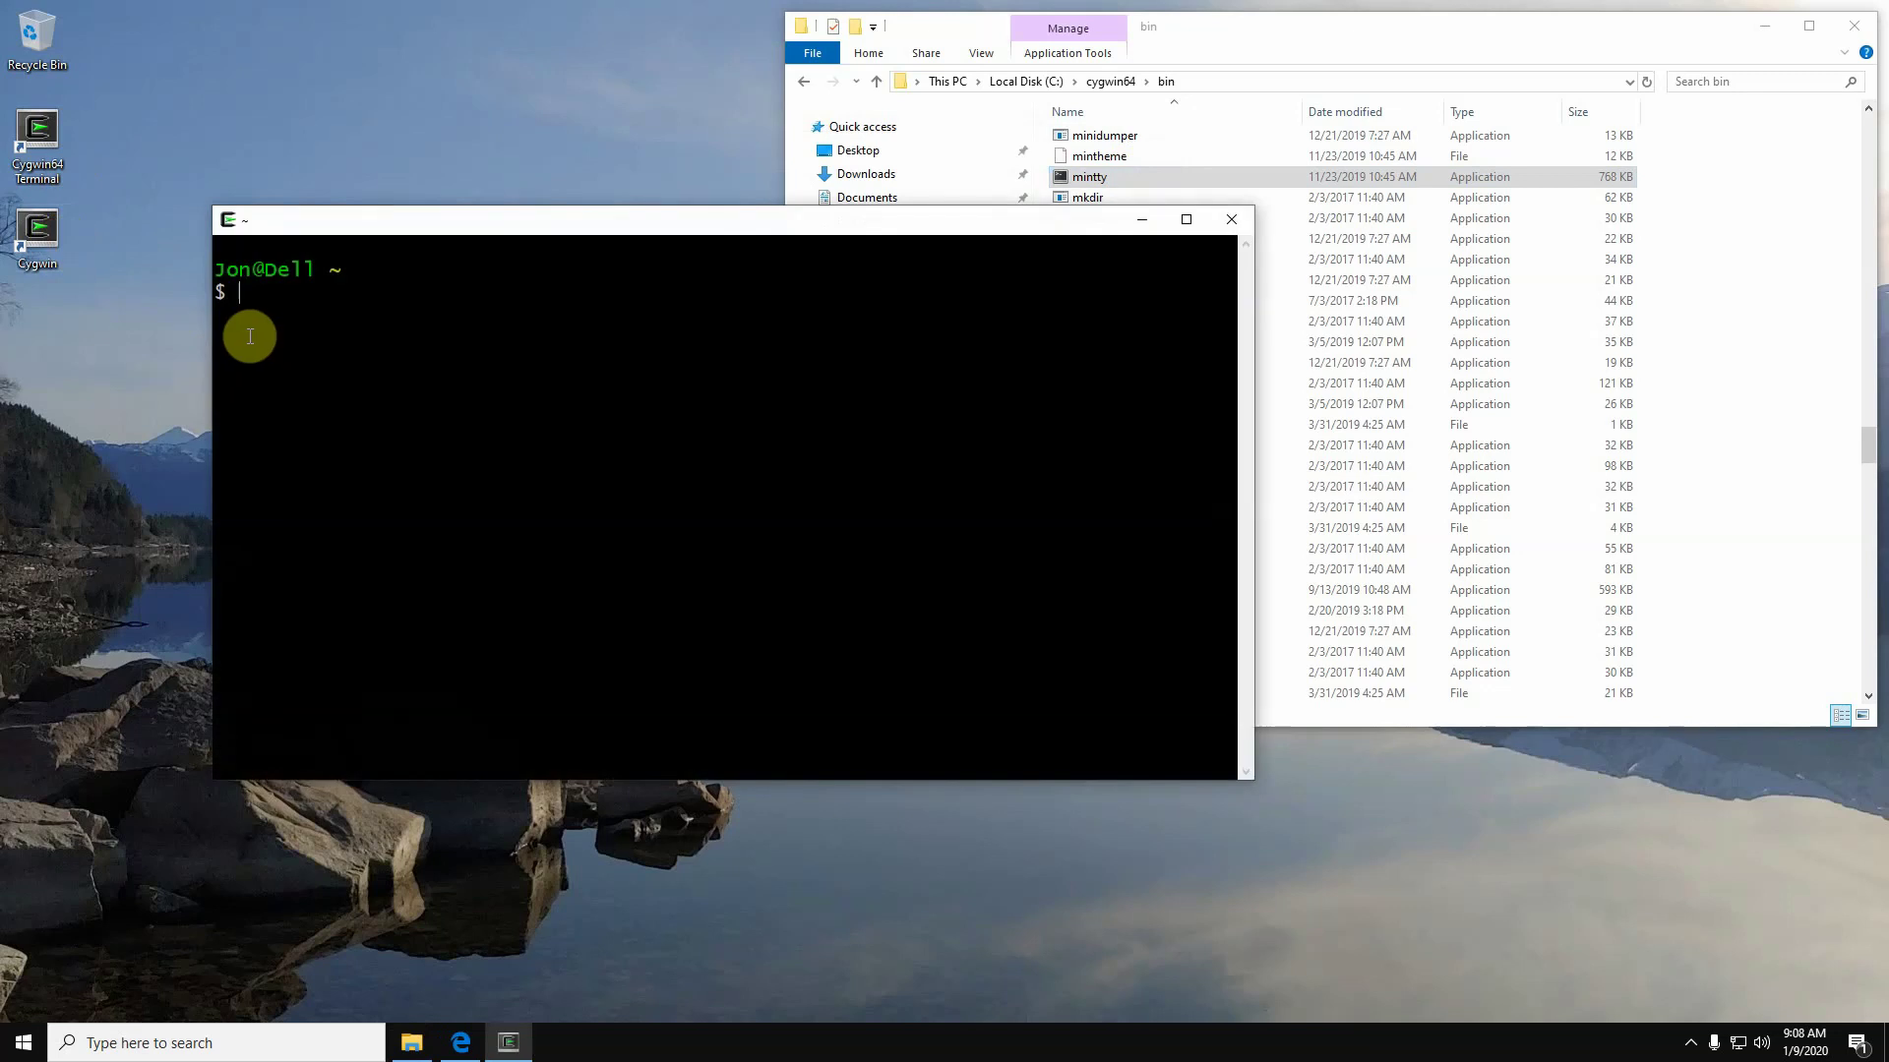